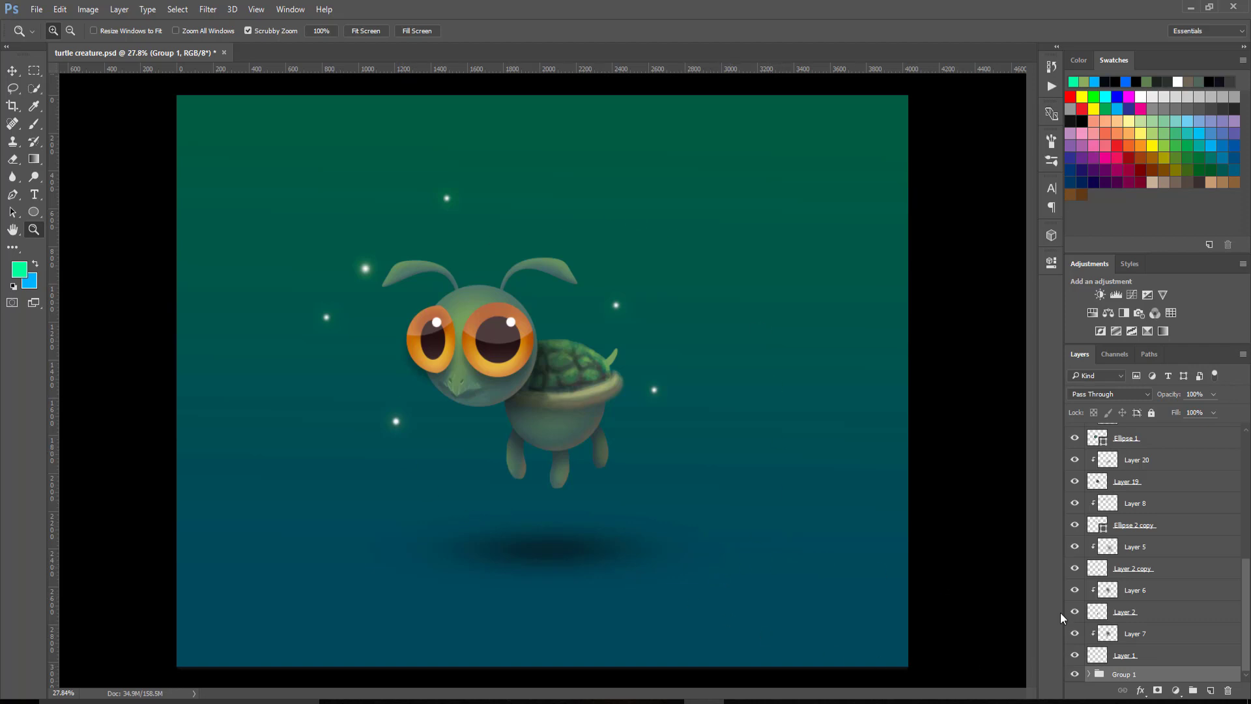
Toggle the visibility of Group 1 to check what the background group contains.
left_click(1075, 675)
left_click(1075, 674)
left_click(1075, 675)
left_click(1075, 675)
left_click(1075, 674)
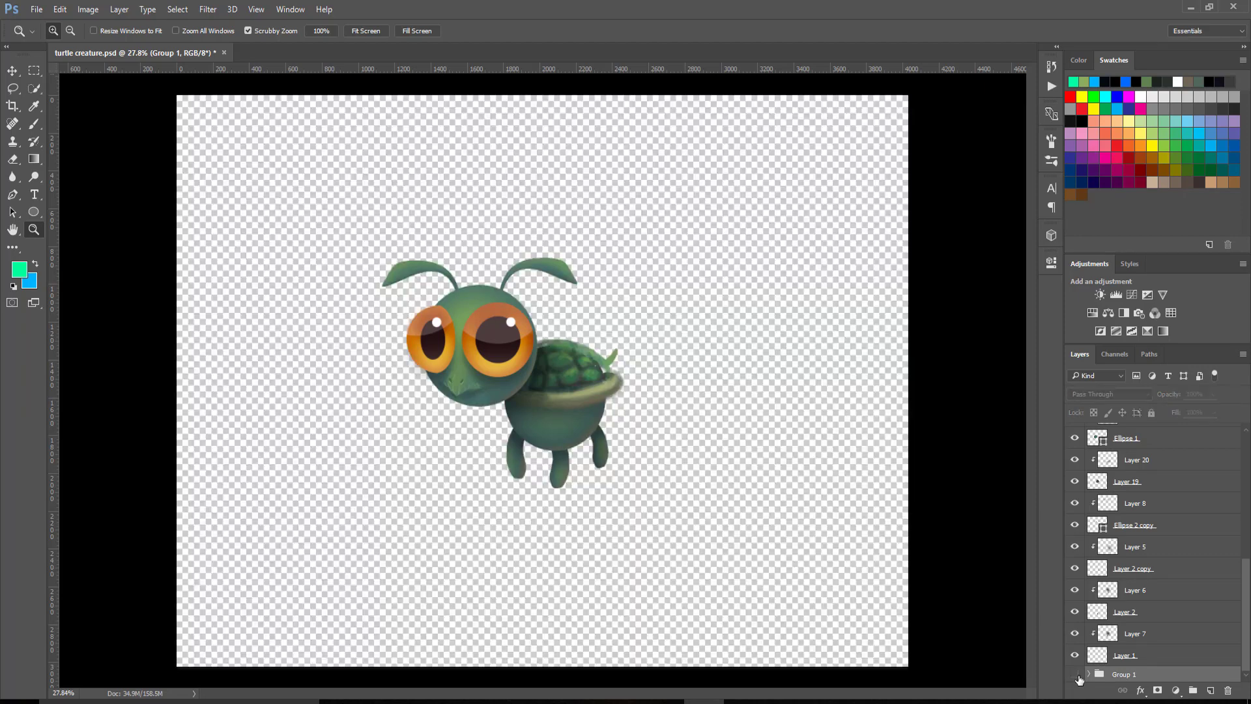
left_click(1075, 675)
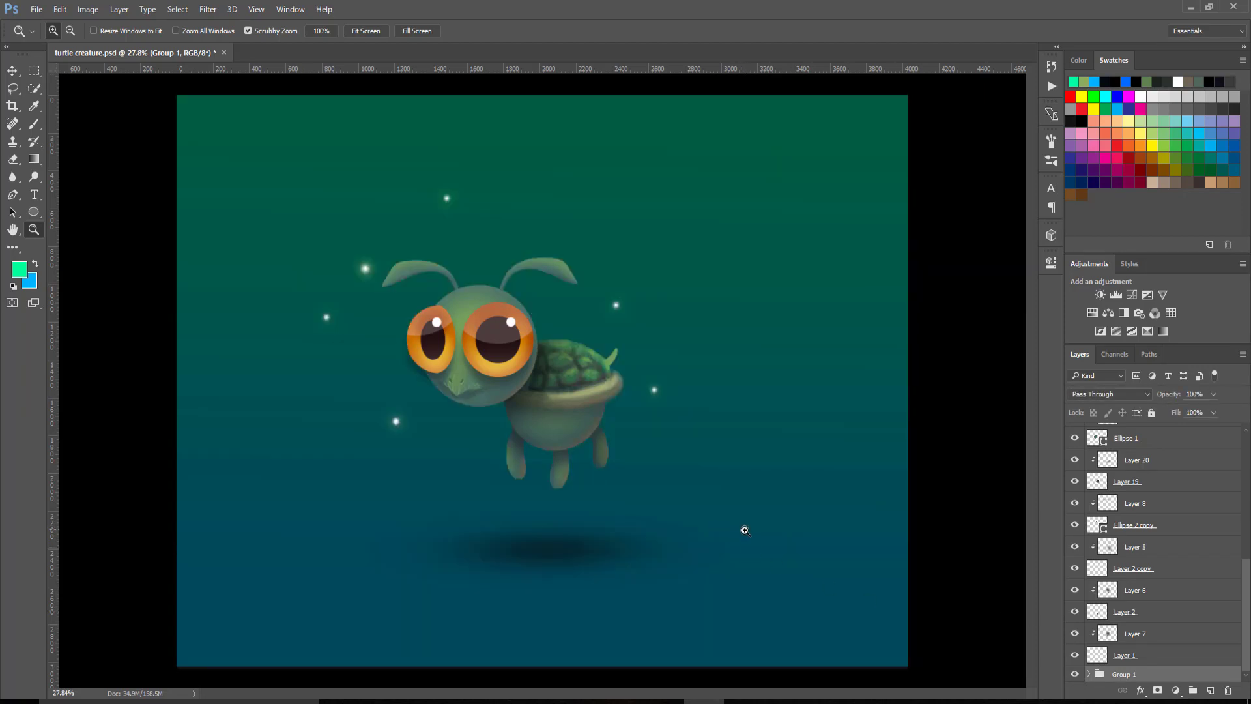
Duplicate all turtle layers from Layer 1 up to Layer 15 and merge the copies into a single layer.
left_click(1146, 660)
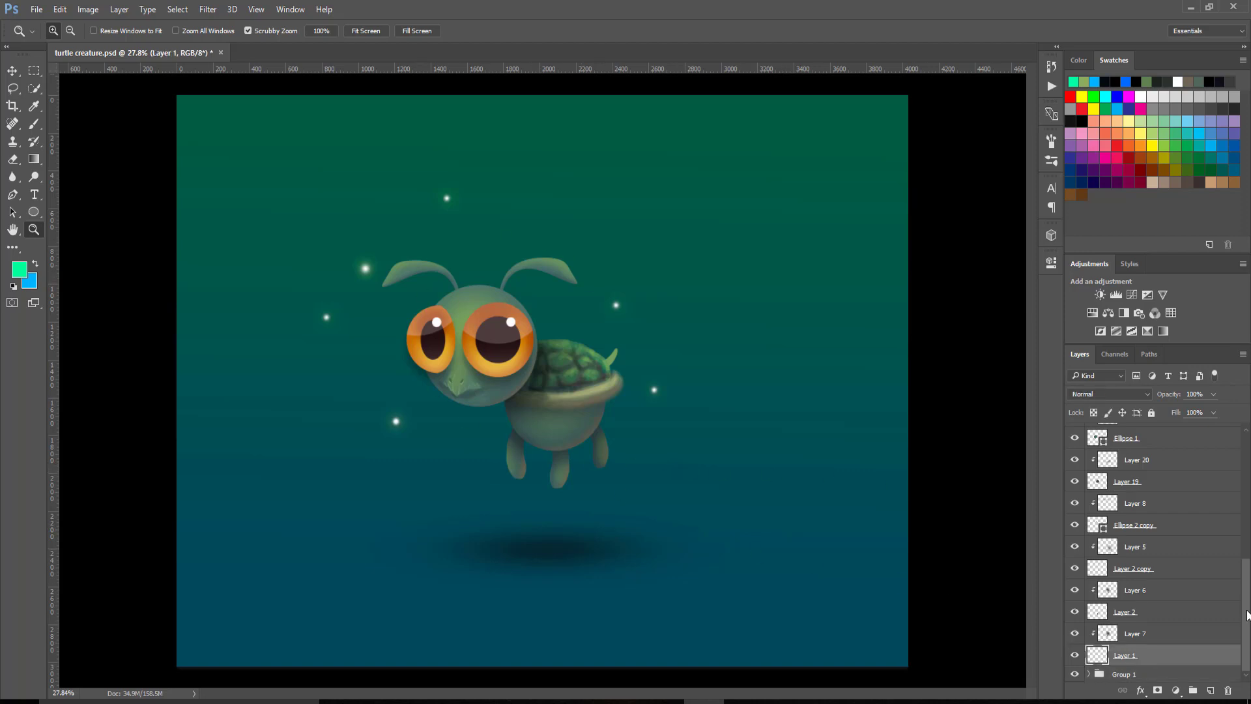
left_click_drag(1247, 616, 1243, 459)
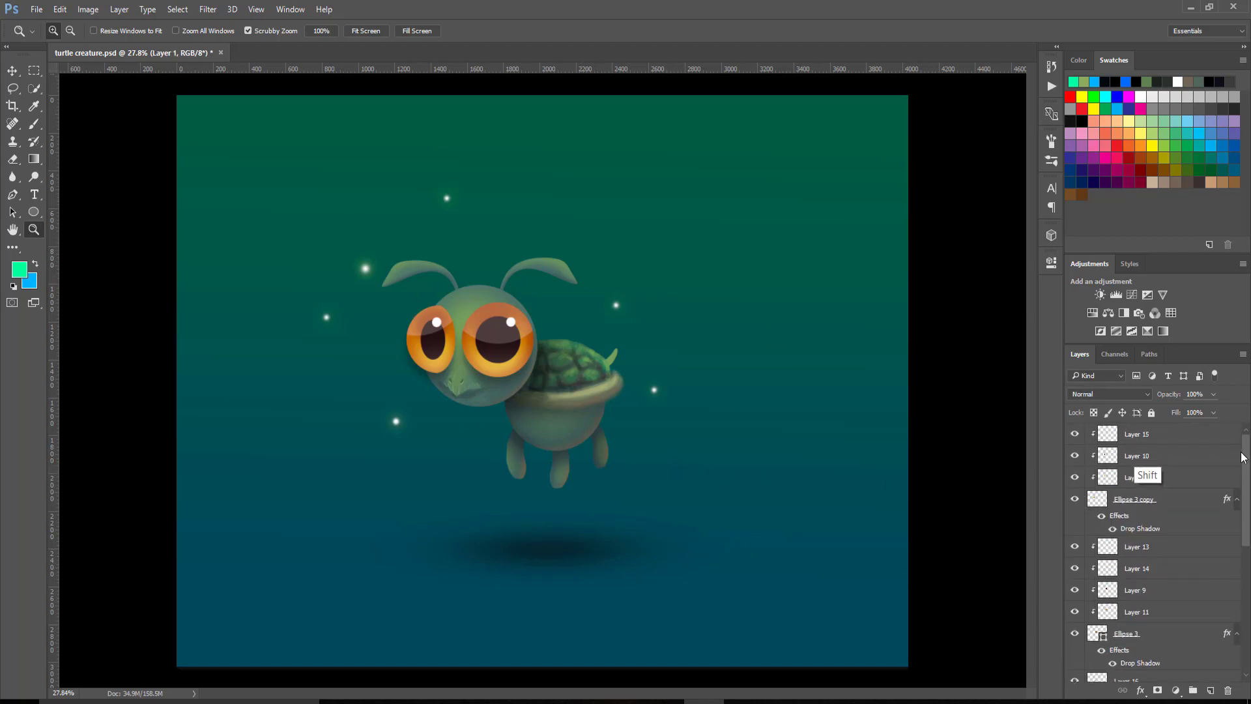
left_click(1149, 437, "shift")
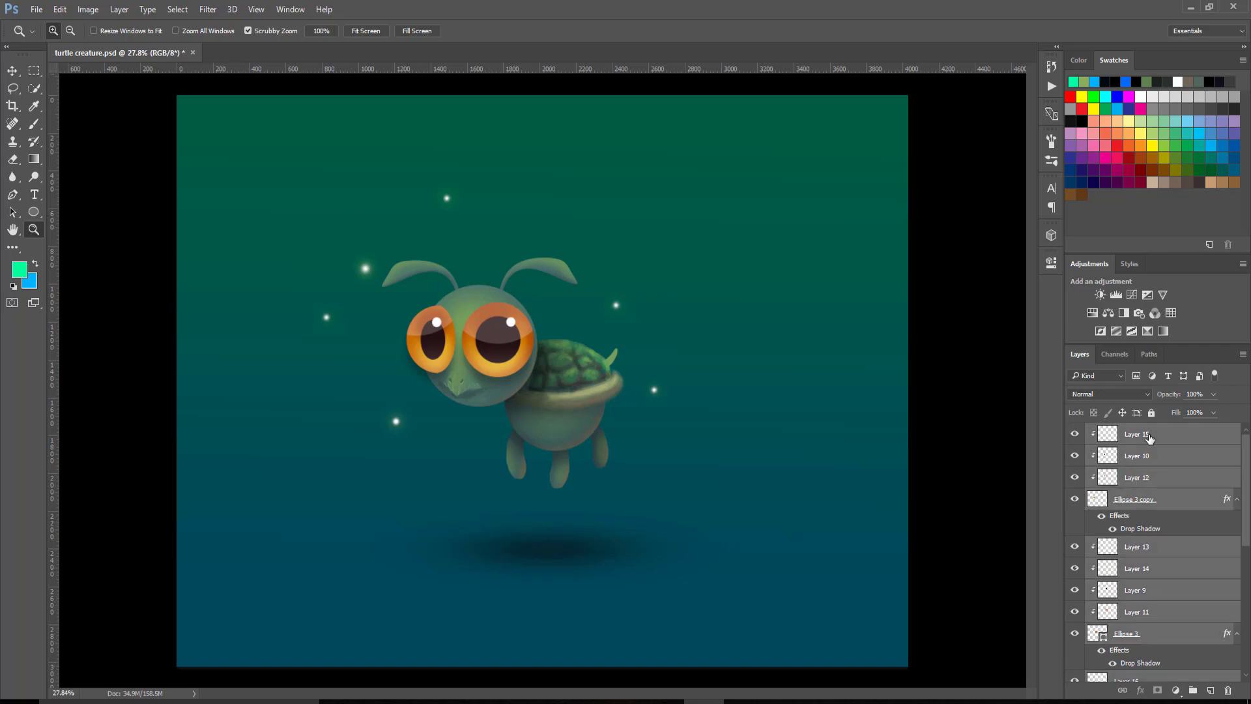
key("ctrl+j")
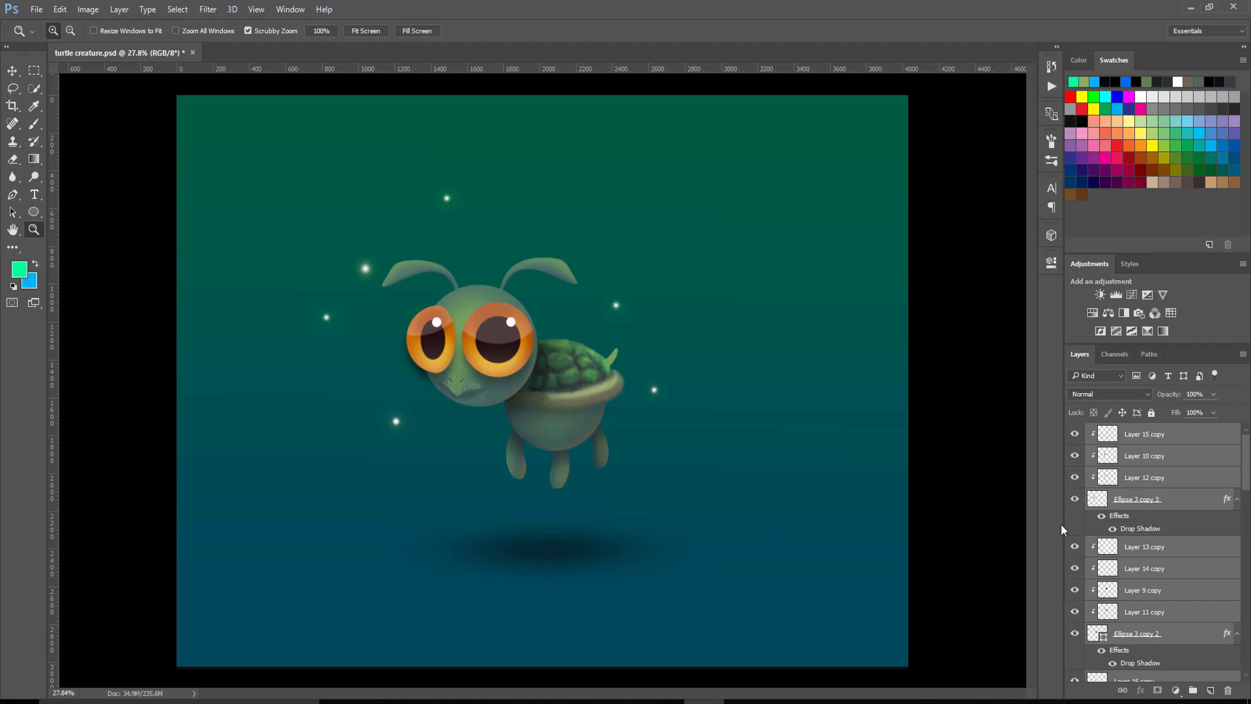
right_click(1160, 464)
left_click(905, 573)
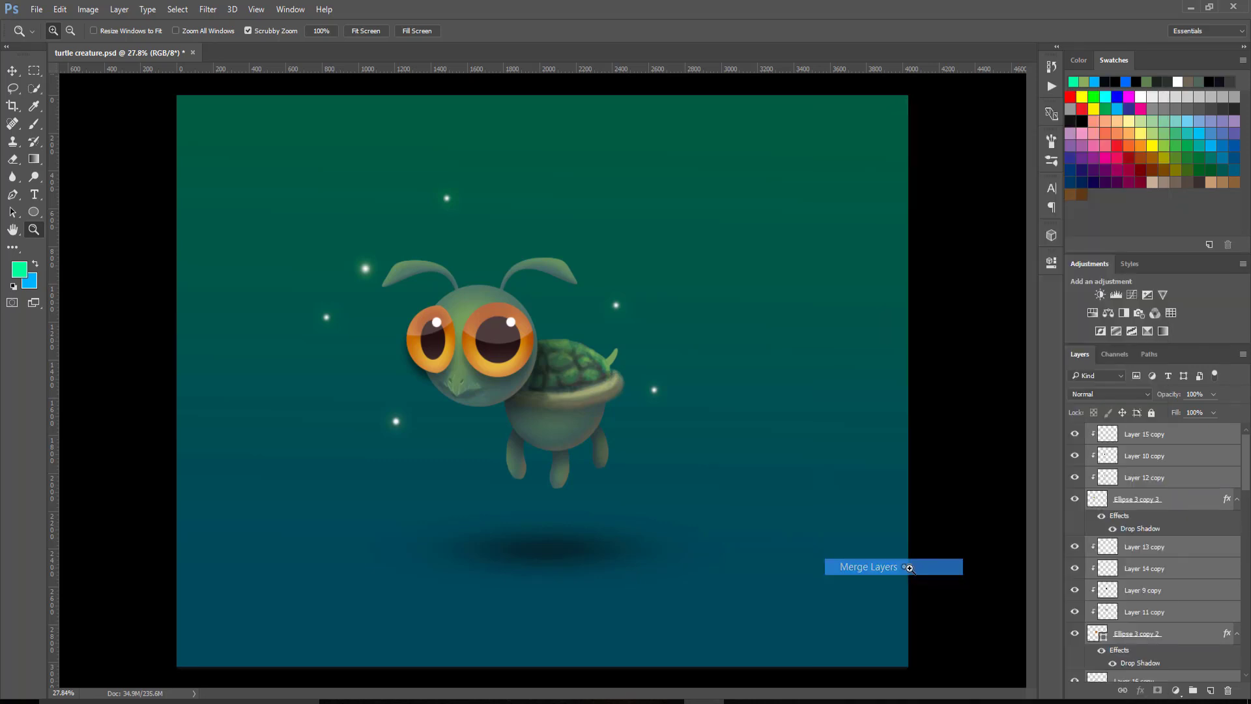
left_click(1075, 435)
left_click(1075, 435)
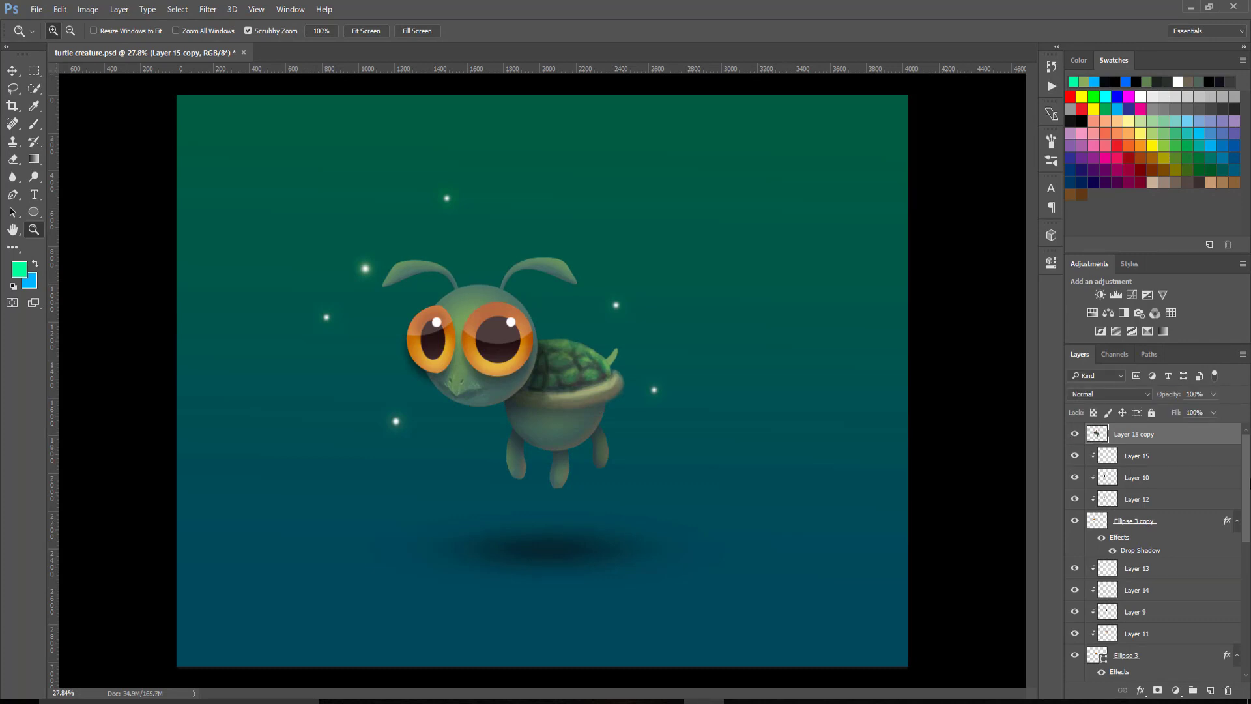
Group the original turtle layers from Layer 15 down to Layer 1, and duplicate the merged turtle layer.
left_click_drag(1245, 466, 1242, 621)
left_click(1239, 460)
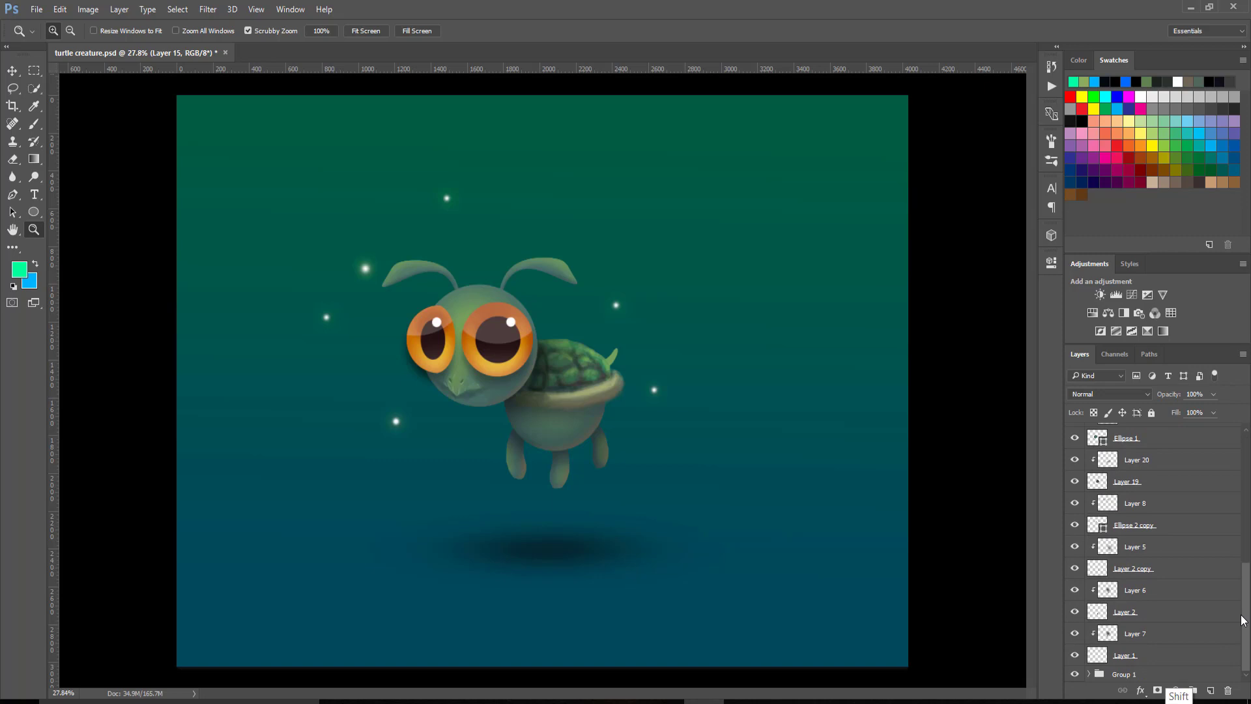
left_click(1180, 663, "shift")
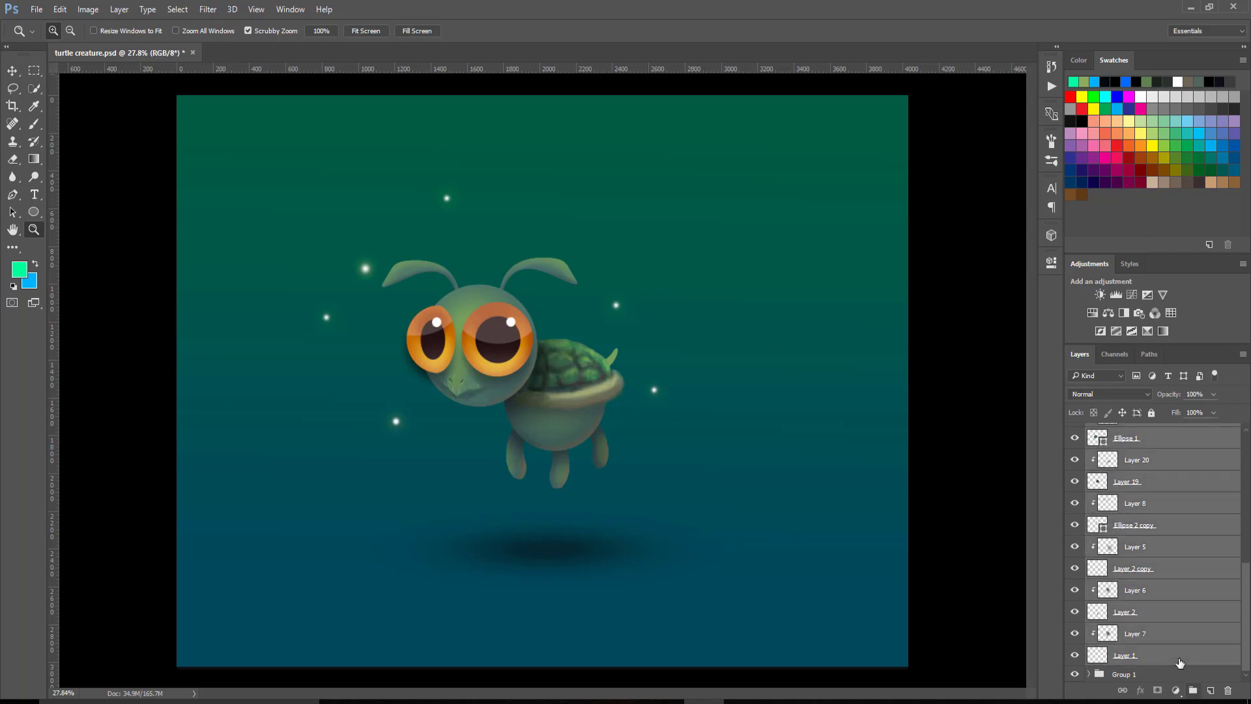
left_click(1192, 690)
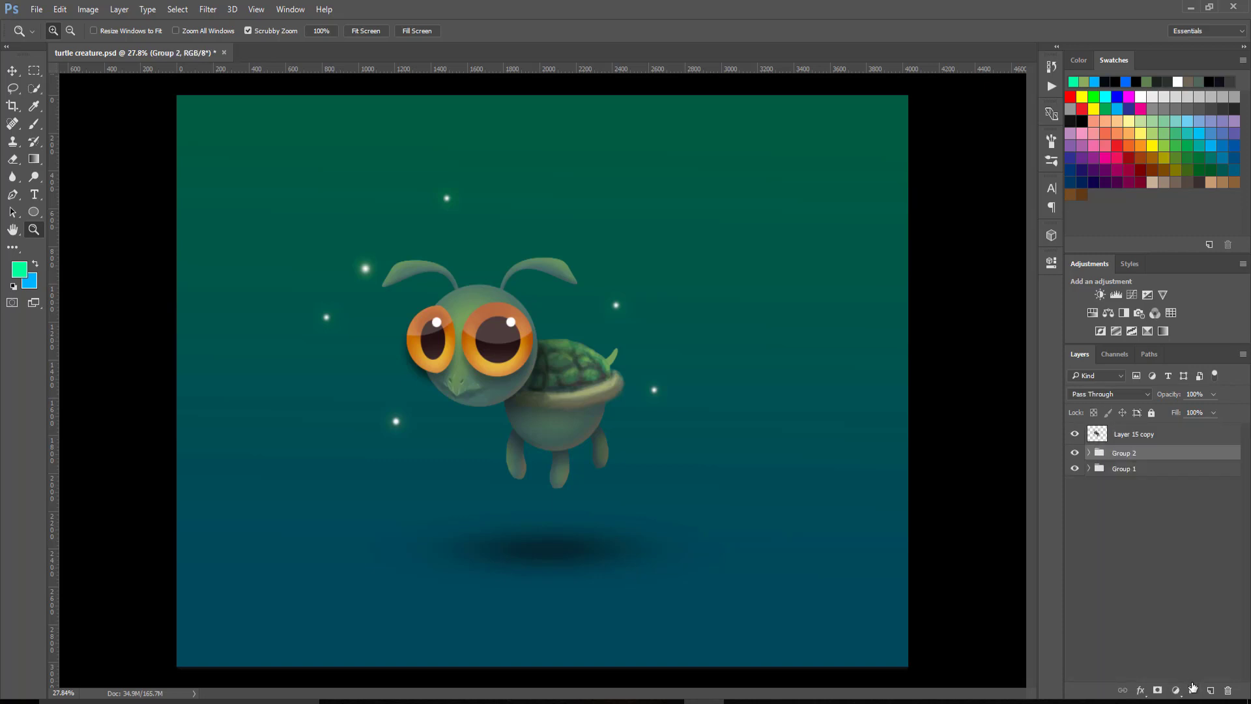
left_click(1131, 436)
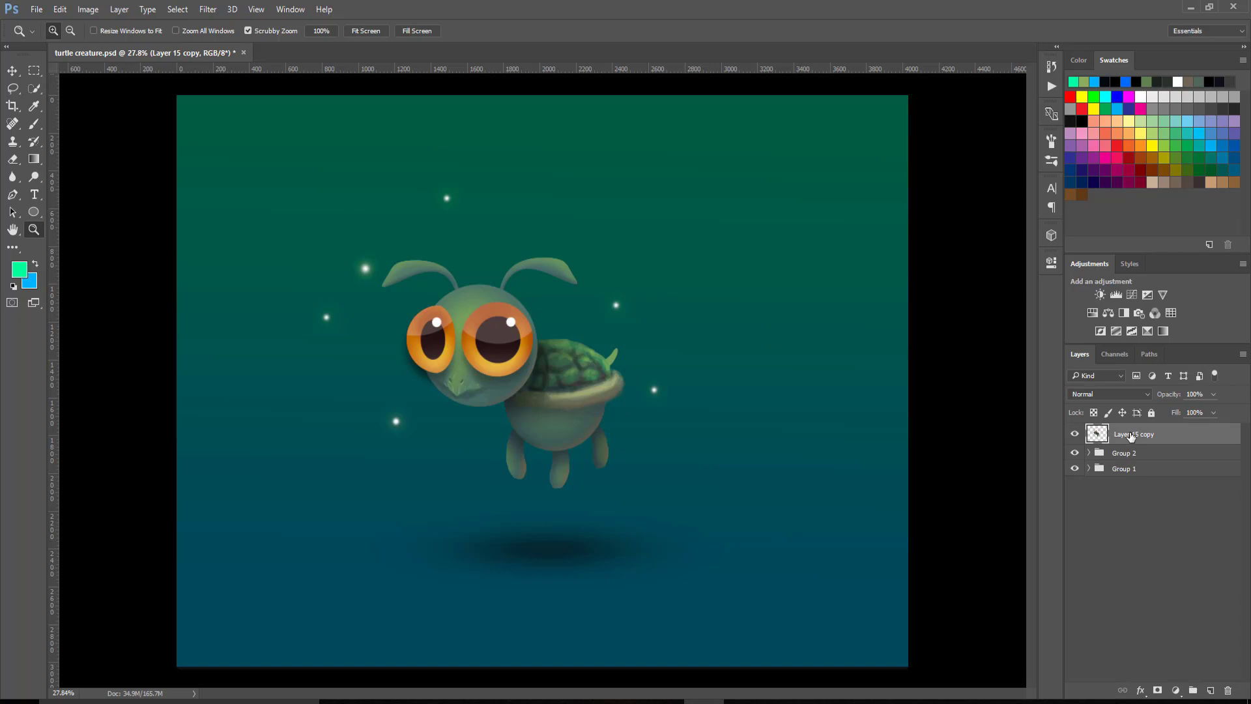
key("ctrl+j")
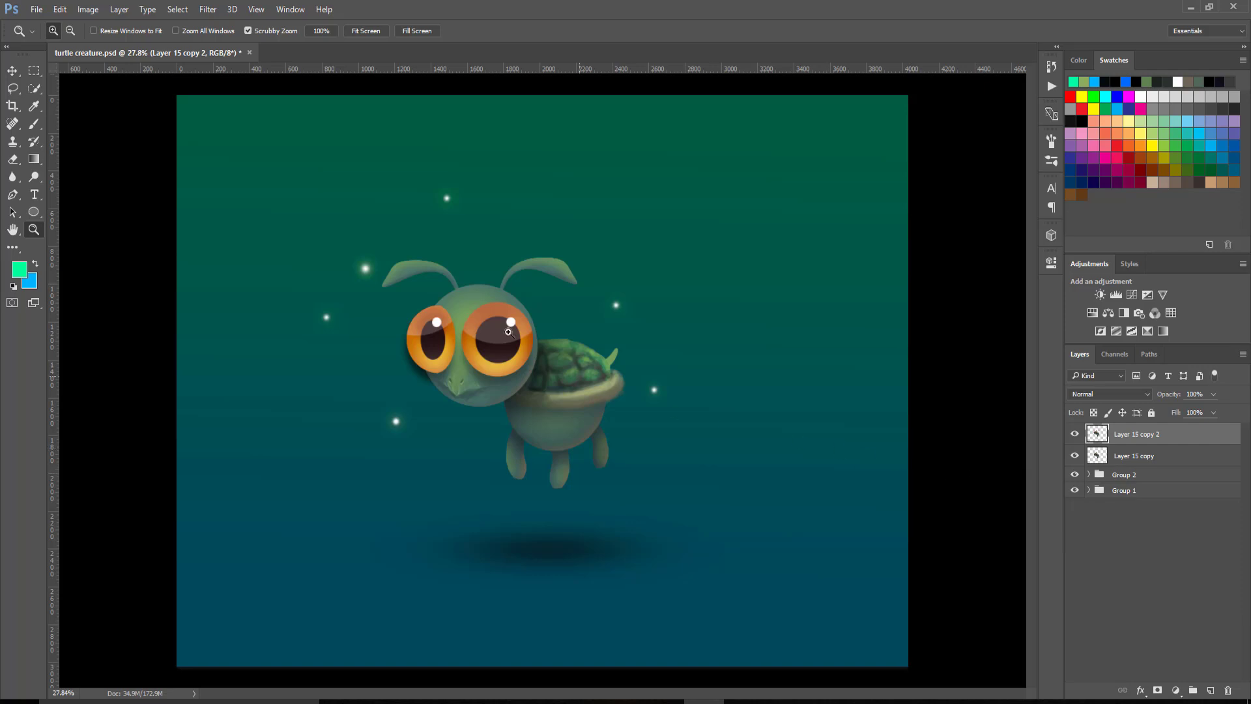
Show the Timeline and set it to Create Frame Animation.
left_click(290, 9)
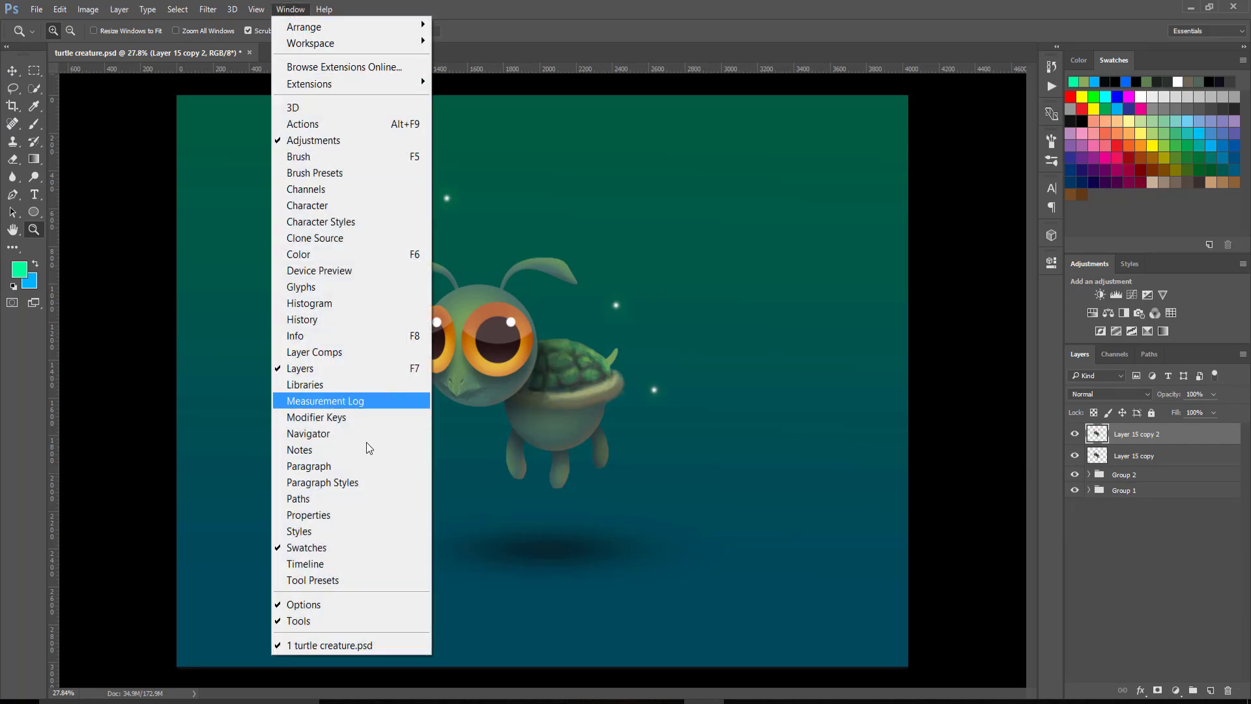
left_click(363, 564)
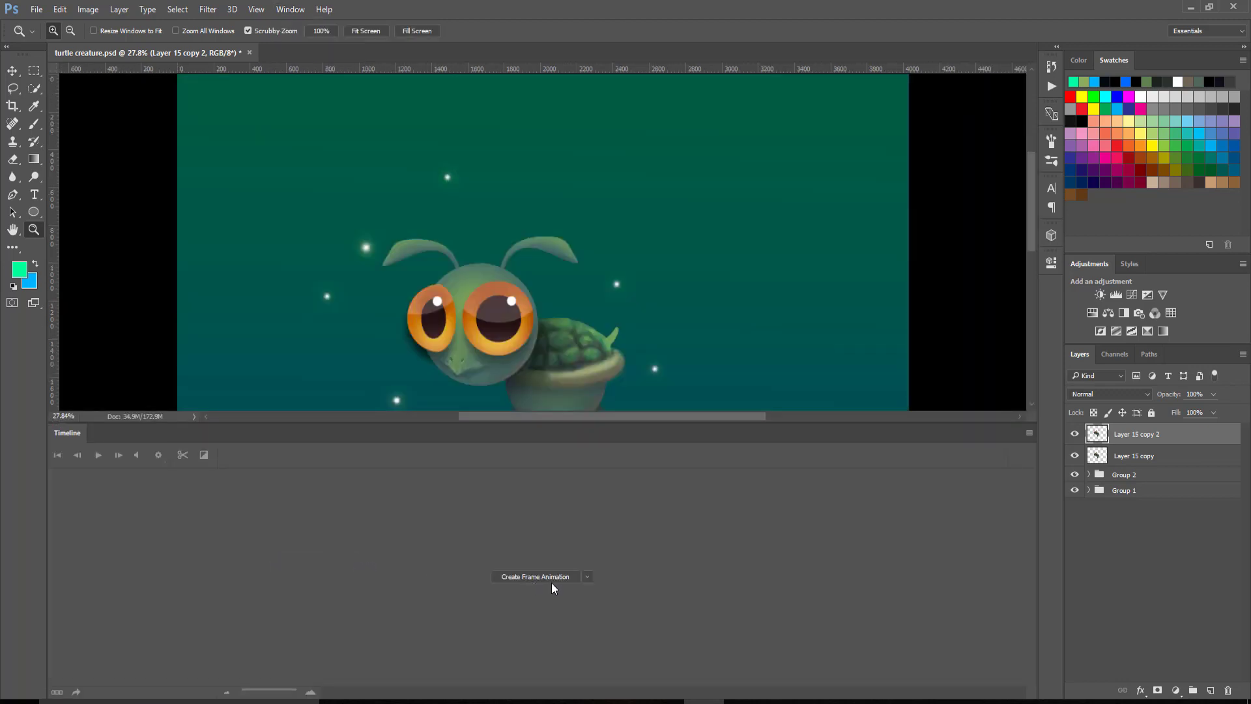
left_click(588, 577)
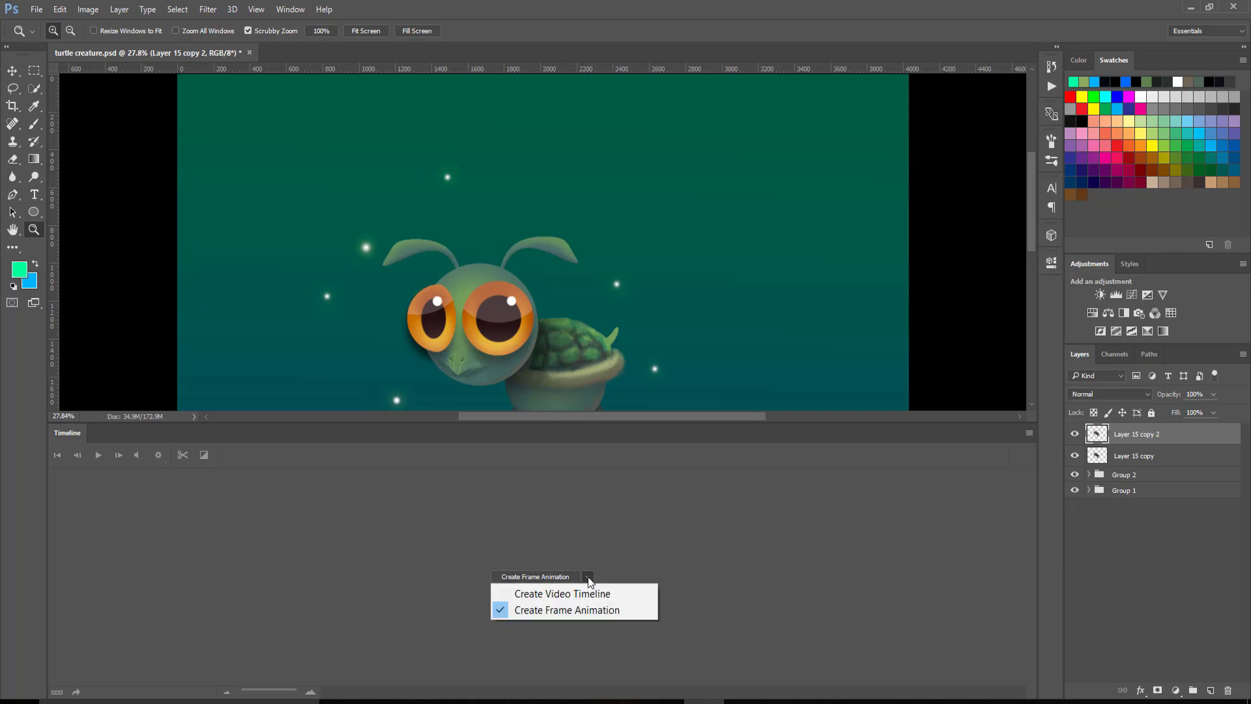
left_click(580, 611)
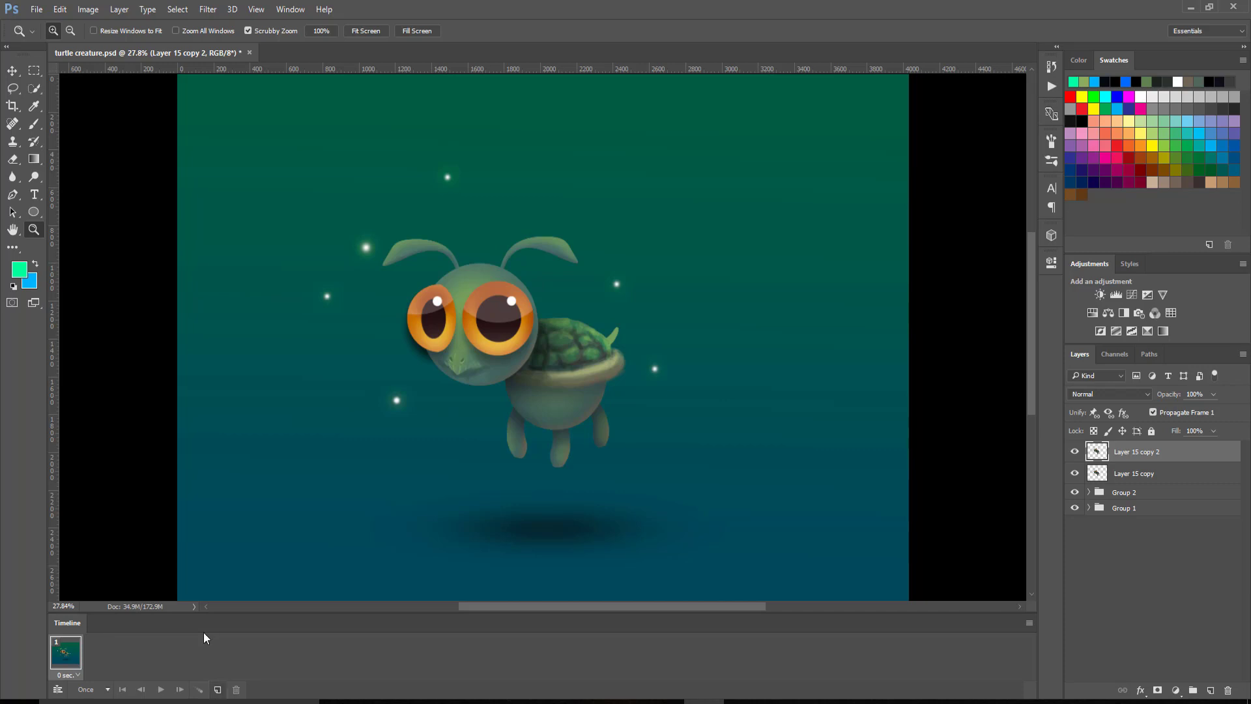
Add five more frames to the animation by duplicating the first frame.
left_click(218, 690)
left_click(218, 689)
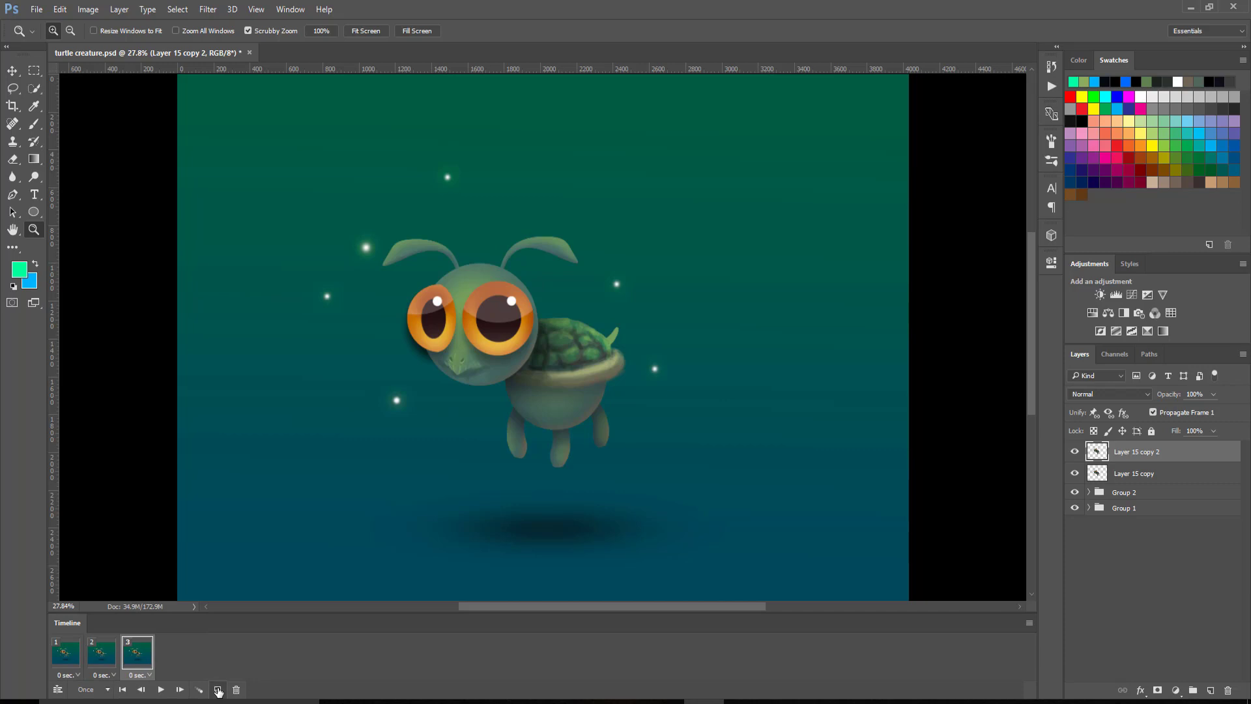
left_click(218, 689)
left_click(218, 690)
left_click(219, 689)
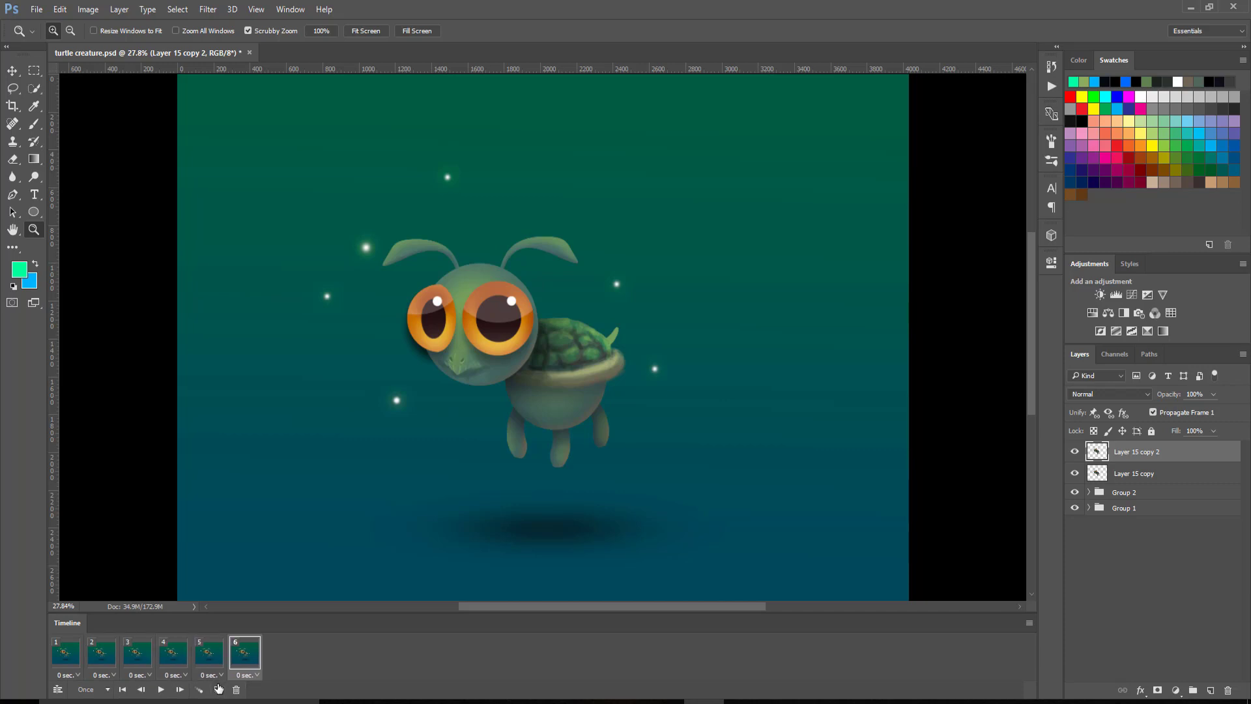
Hide Group 2 in frame 6, keeping both merged turtle layers visible.
key("alt+bracketleft")
key("alt+bracketleft")
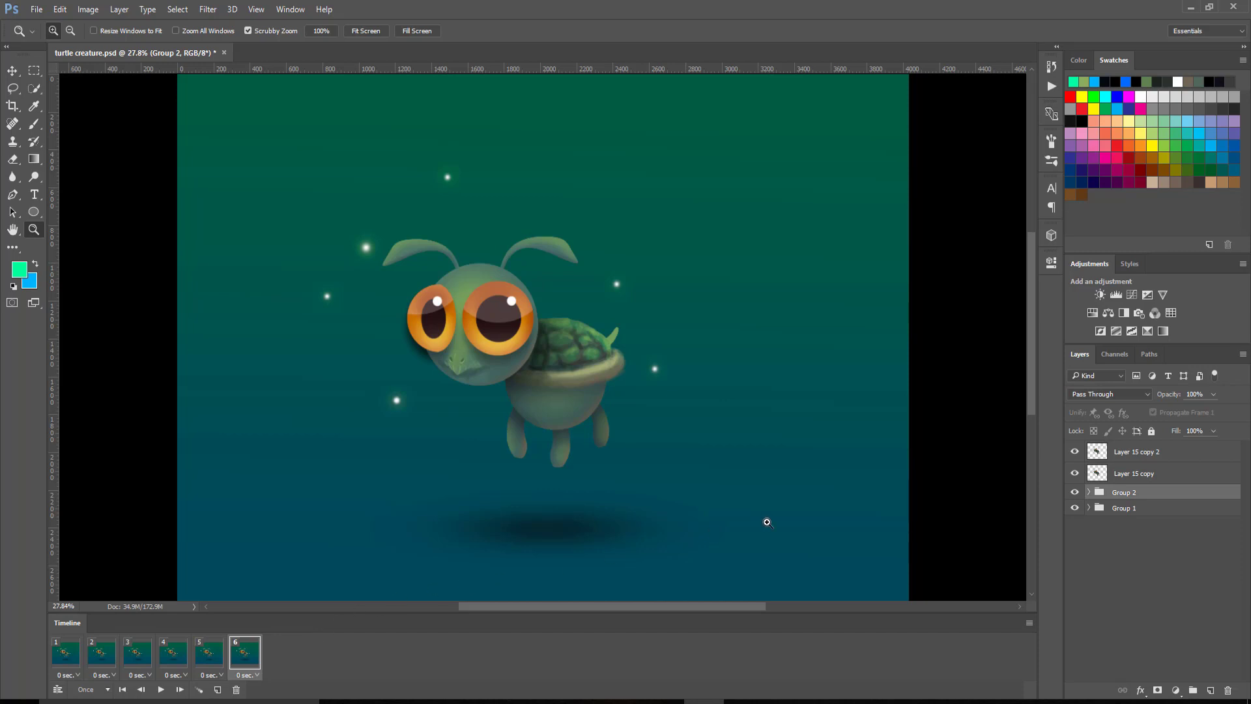
left_click(1074, 494)
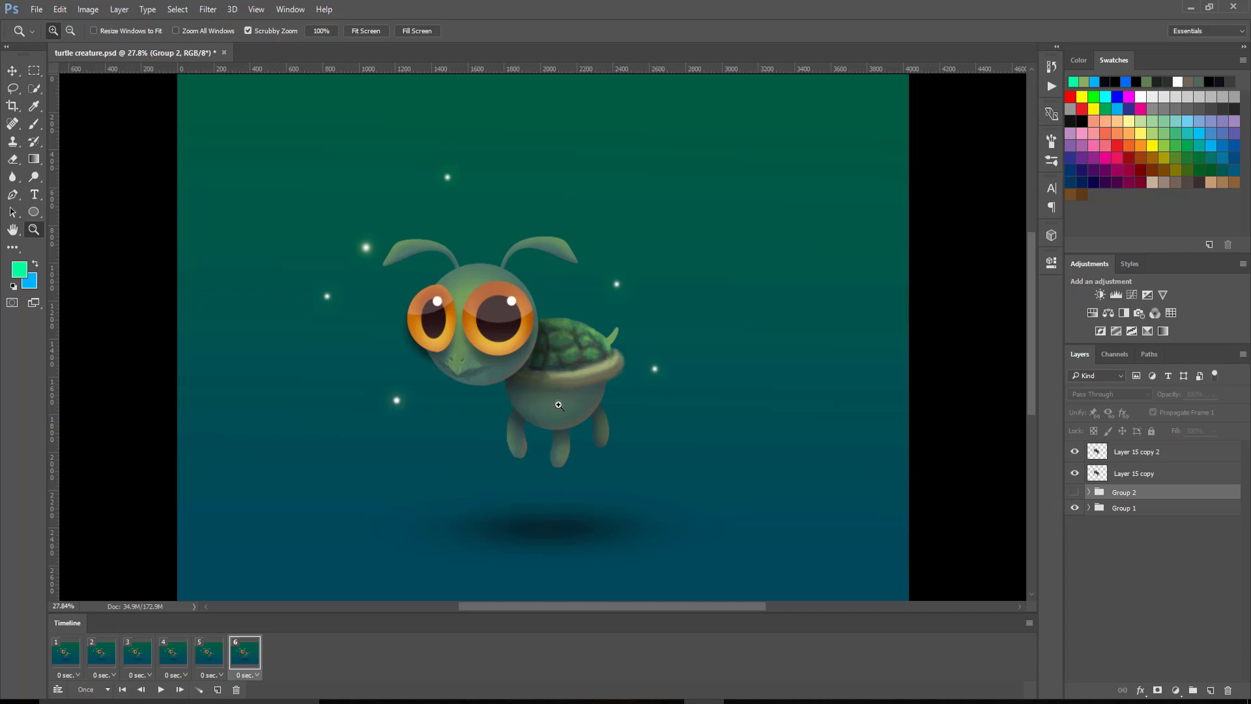
left_click(1076, 452)
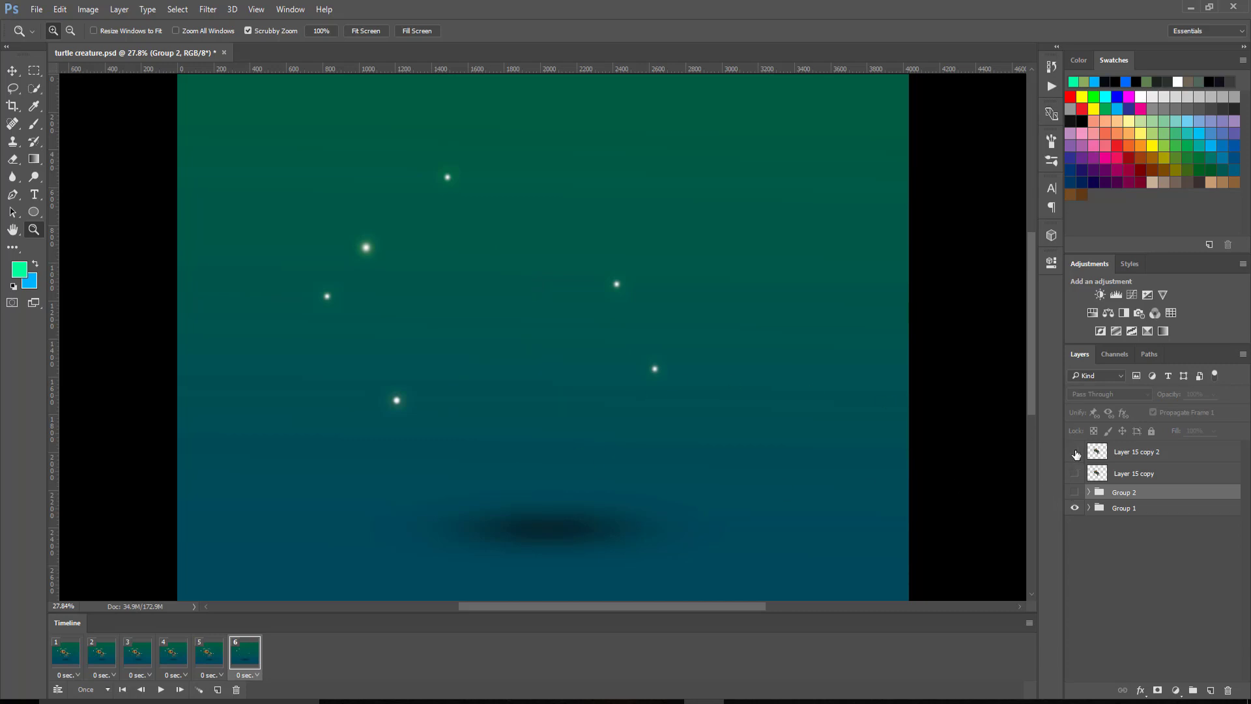
left_click(1075, 474)
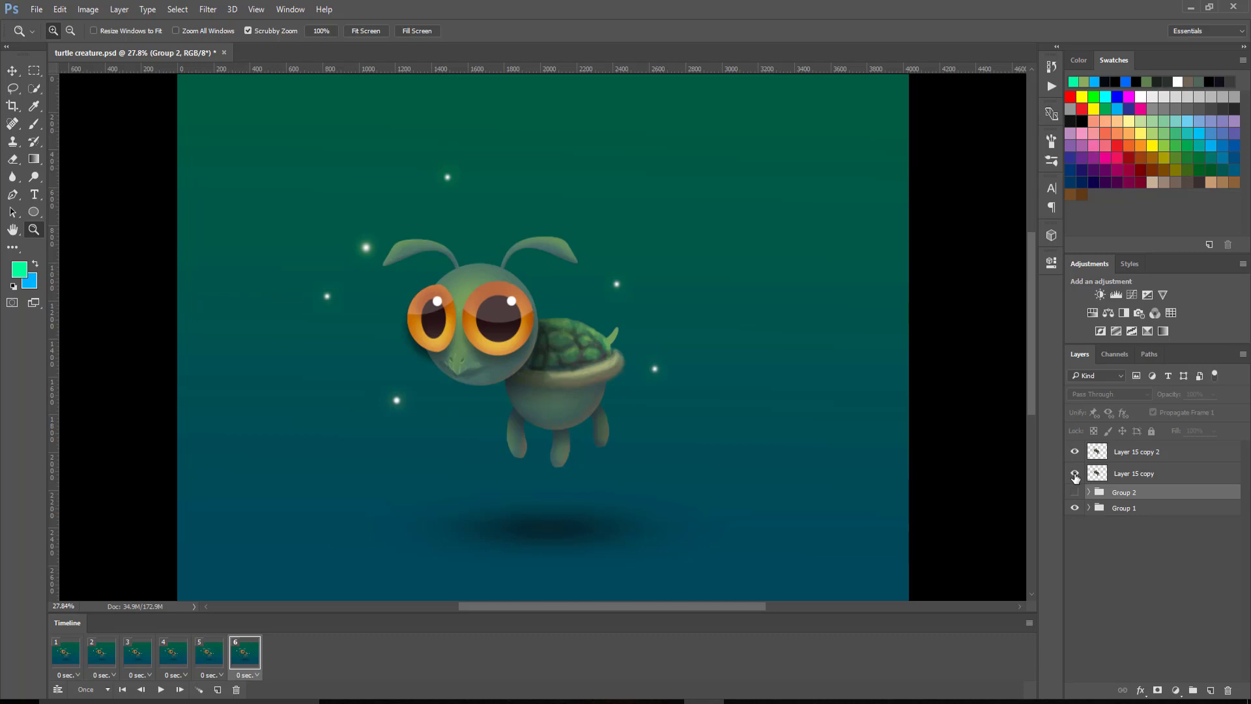
Nudge the turtle on Layer 15 copy 2 upward by about 30 px.
left_click(1124, 453)
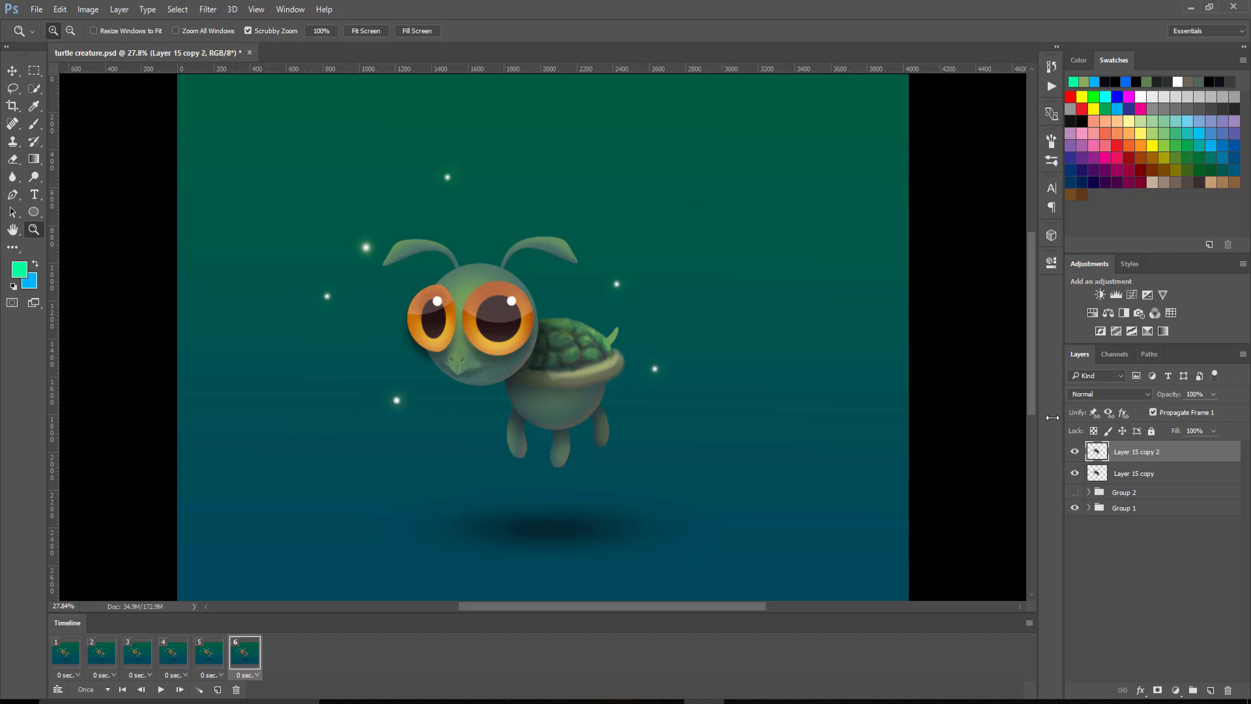
key("v")
key("shift+Up")
key("shift+Up")
key("shift+Up")
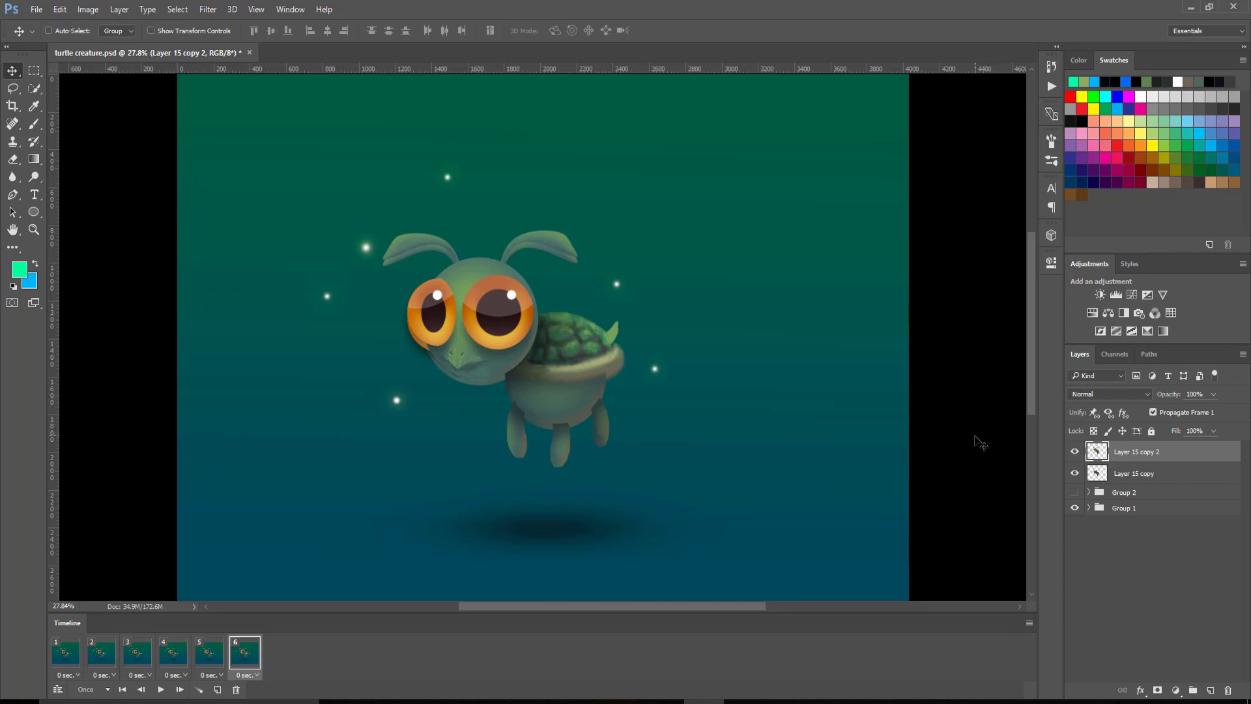
Start Puppet Warp on Layer 15 copy 2 and pin the top and foot of each of the turtle's three legs.
left_click(60, 10)
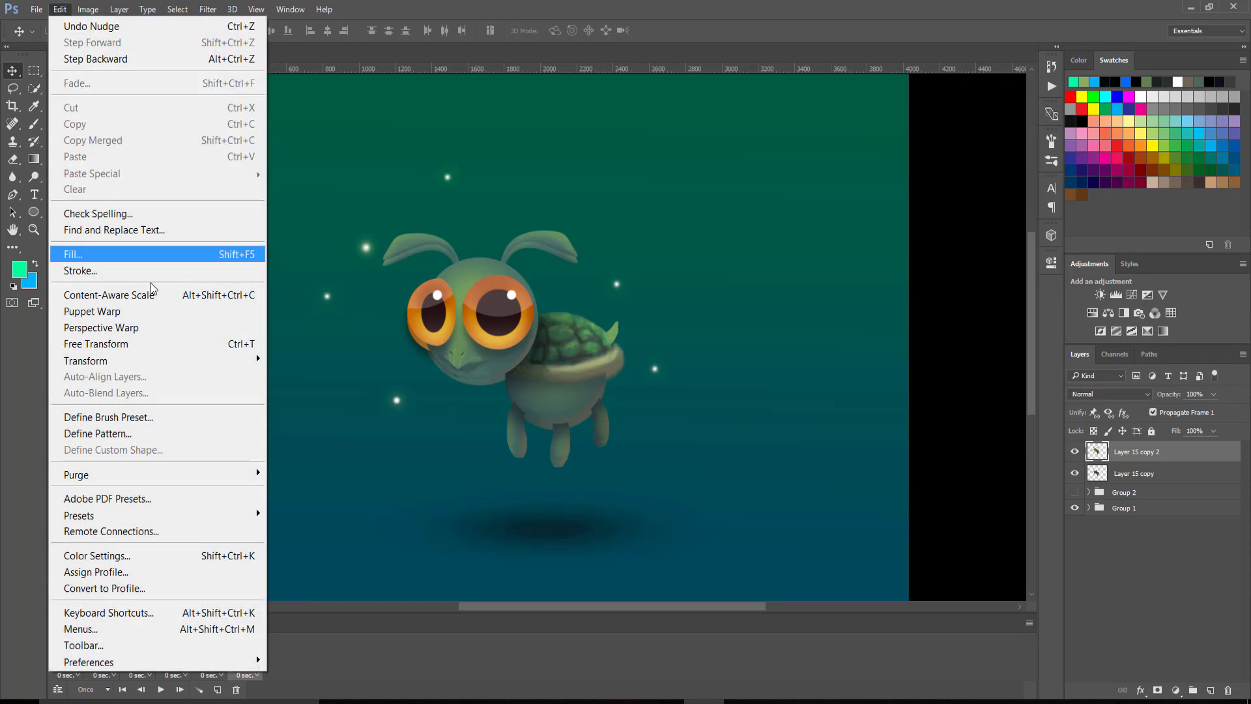
left_click(152, 311)
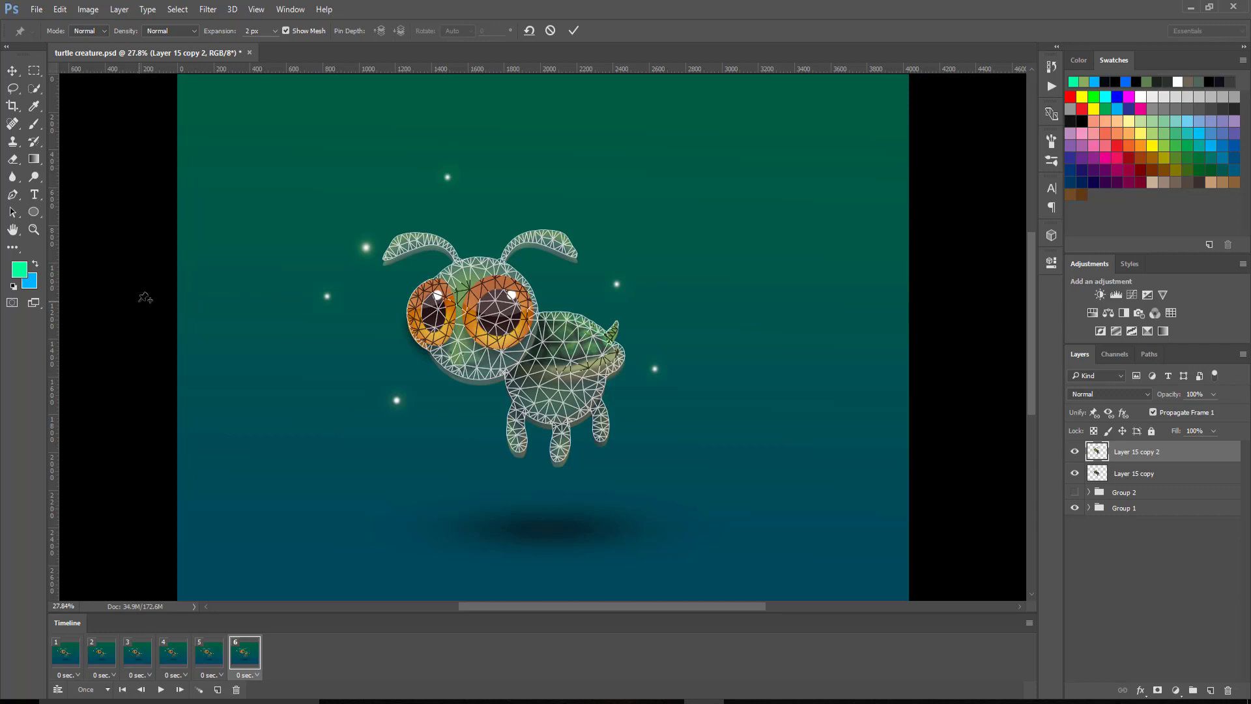
left_click(517, 442)
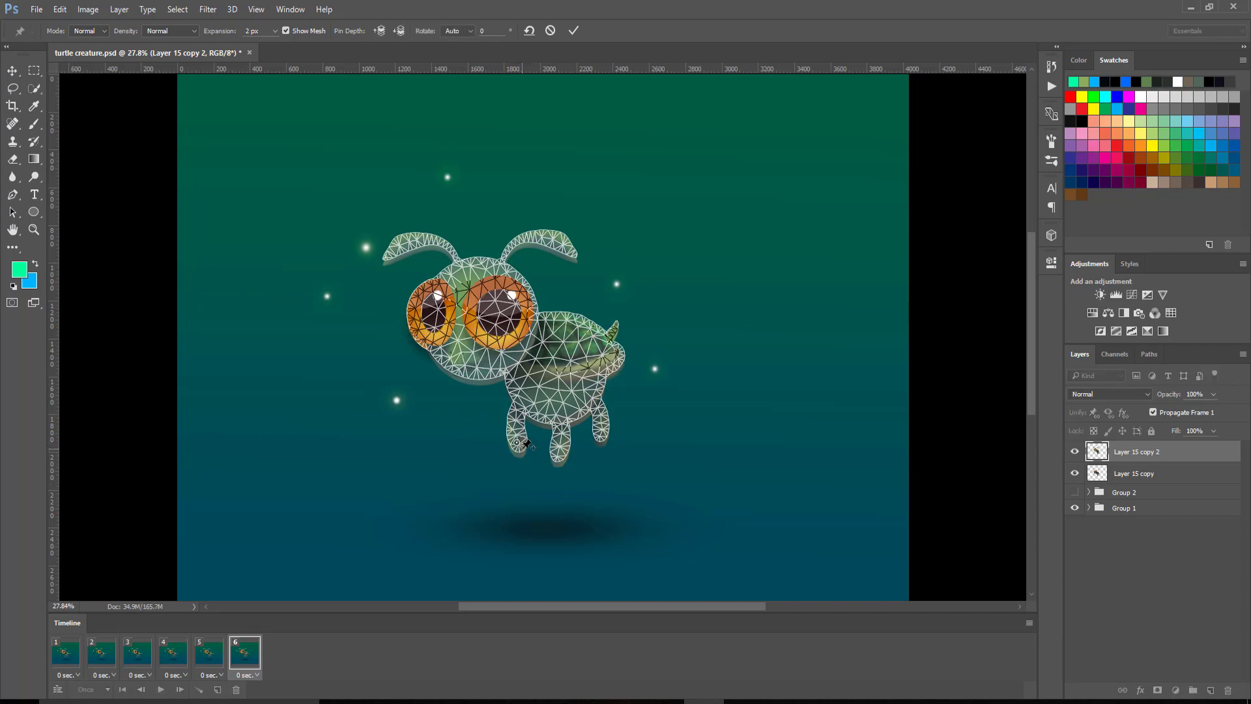
left_click(519, 406)
left_click_drag(509, 445, 538, 455)
left_click(560, 422)
left_click(559, 453)
mouse_move(601, 441)
left_mouse_down()
mouse_move(611, 431)
mouse_move(613, 447)
mouse_move(615, 417)
mouse_move(605, 446)
left_mouse_up()
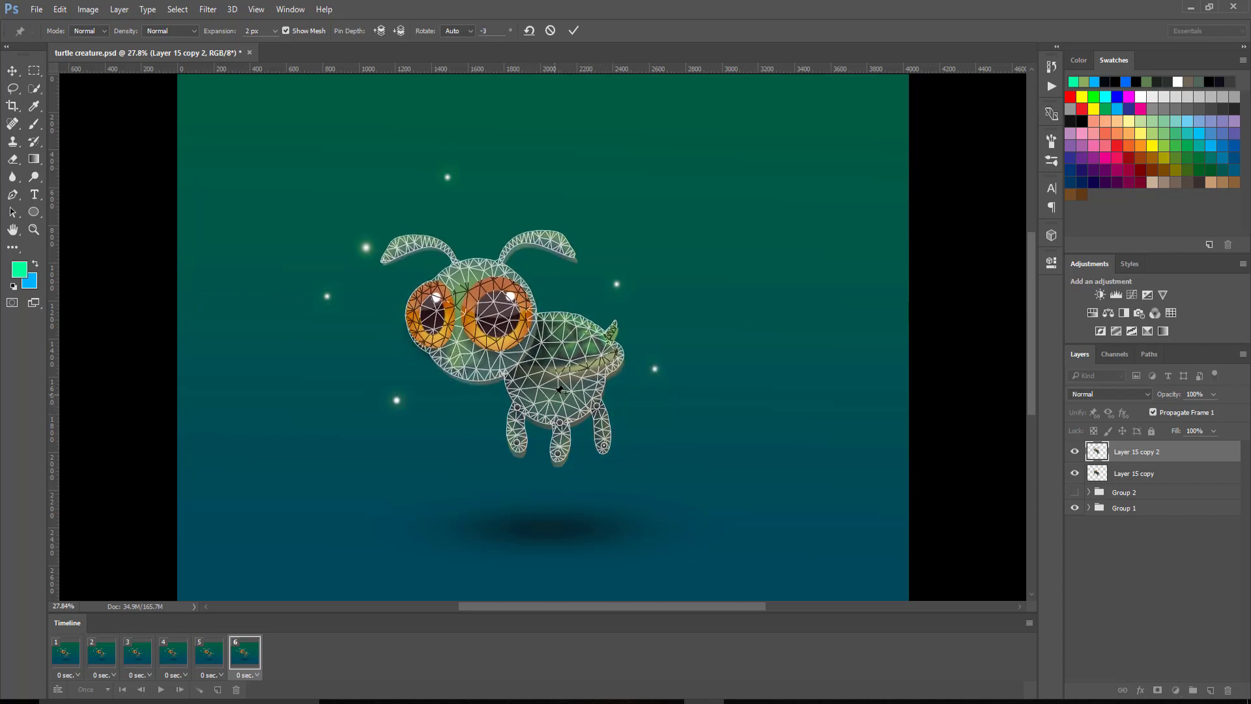
Pin the turtle's body at the neck, the top of the shell and the rear shell rim, testing the rear leg's movement.
left_click_drag(559, 390, 564, 390)
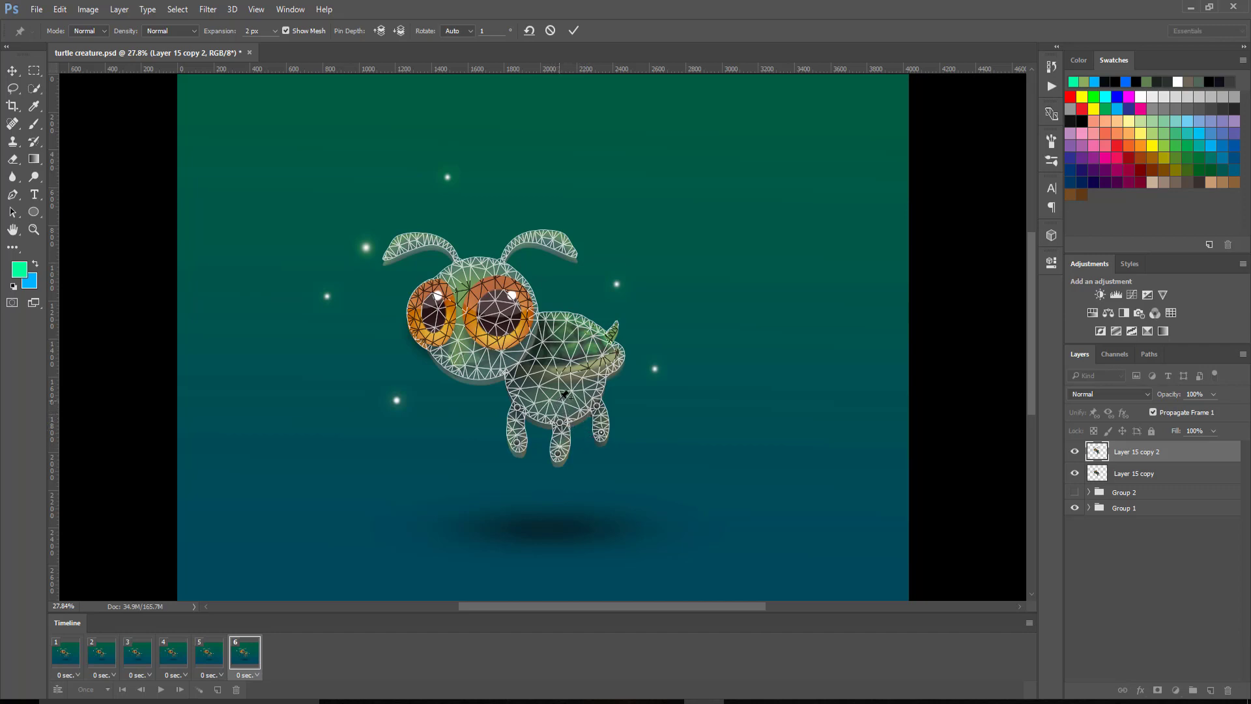
left_click(524, 356)
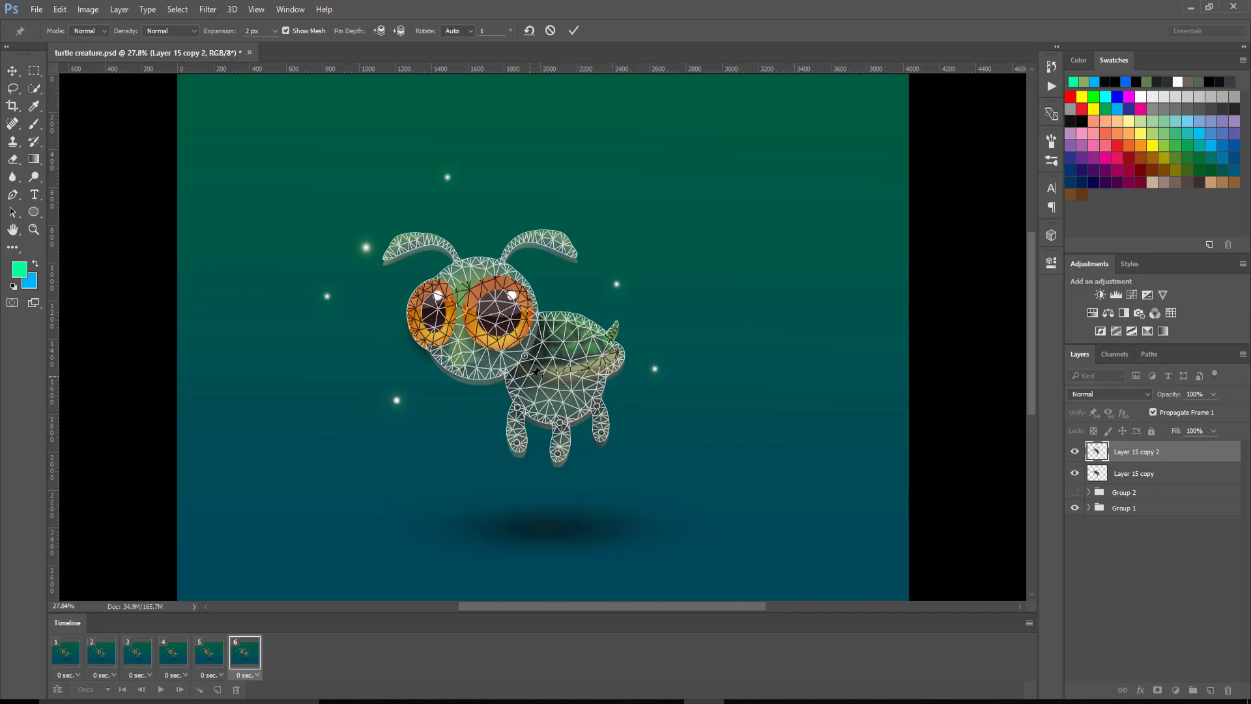
left_click(562, 314)
left_click_drag(602, 436, 604, 430)
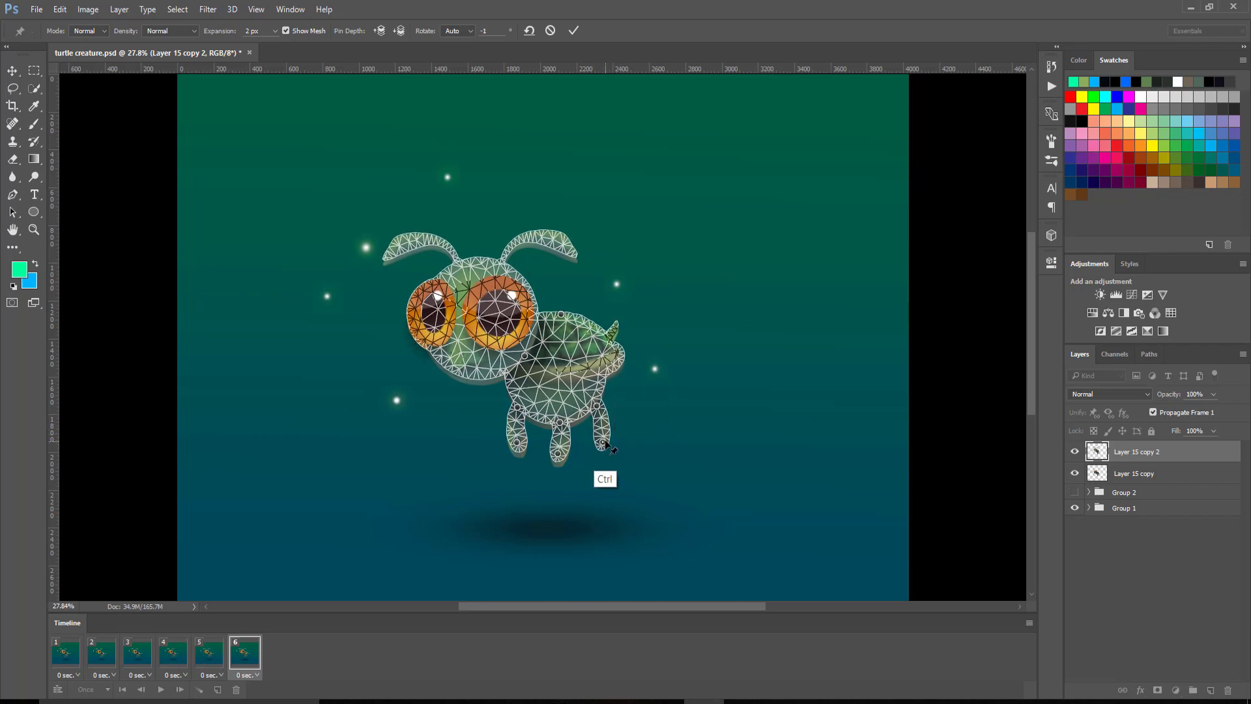
left_click(618, 353)
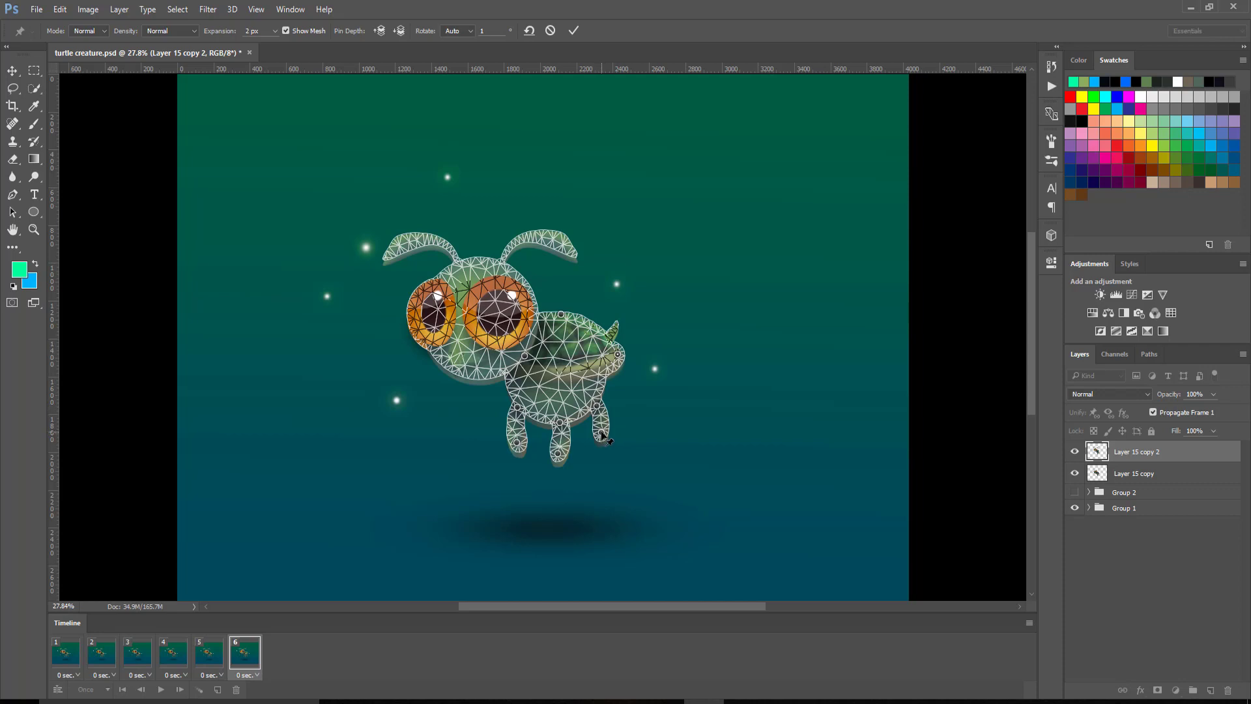
mouse_move(602, 434)
left_mouse_down()
mouse_move(618, 430)
mouse_move(612, 443)
left_mouse_up()
Add Puppet Warp pins at the tail's base and tip and at the base, middle and tip of both antennae.
left_click(609, 335)
left_click(616, 320)
left_click(454, 256)
left_click(433, 239)
left_click(391, 251)
left_click(531, 235)
left_click(566, 247)
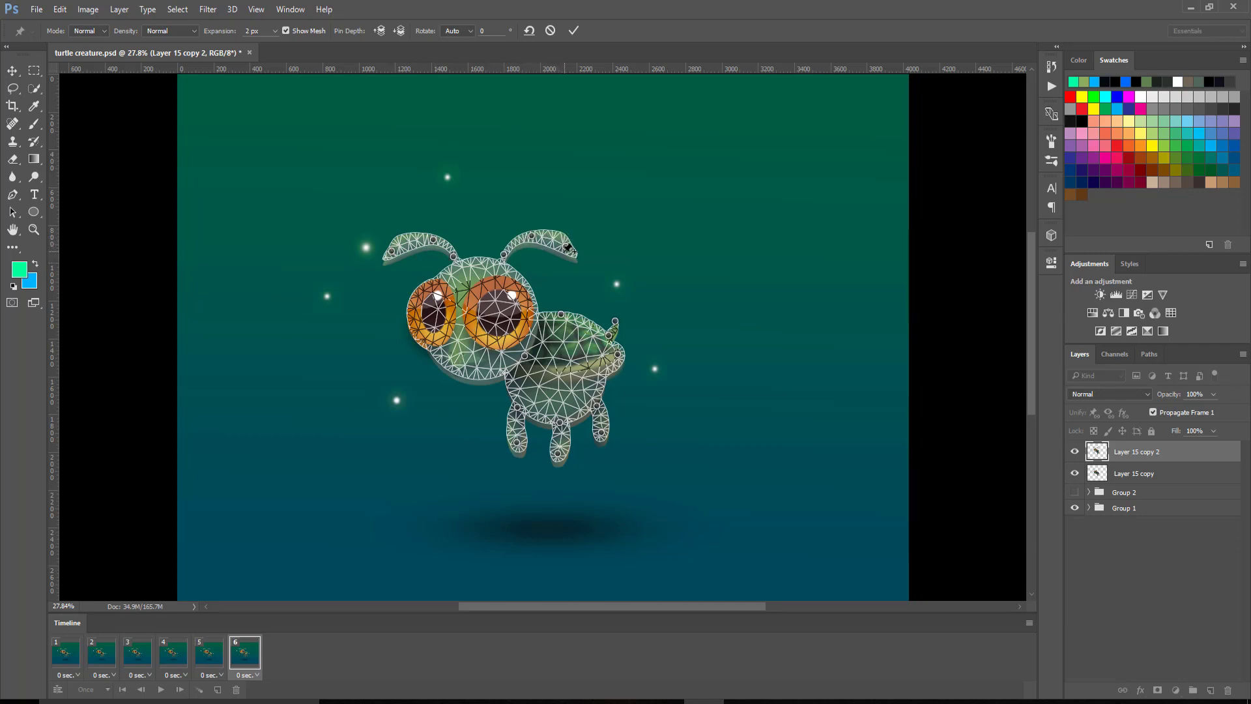
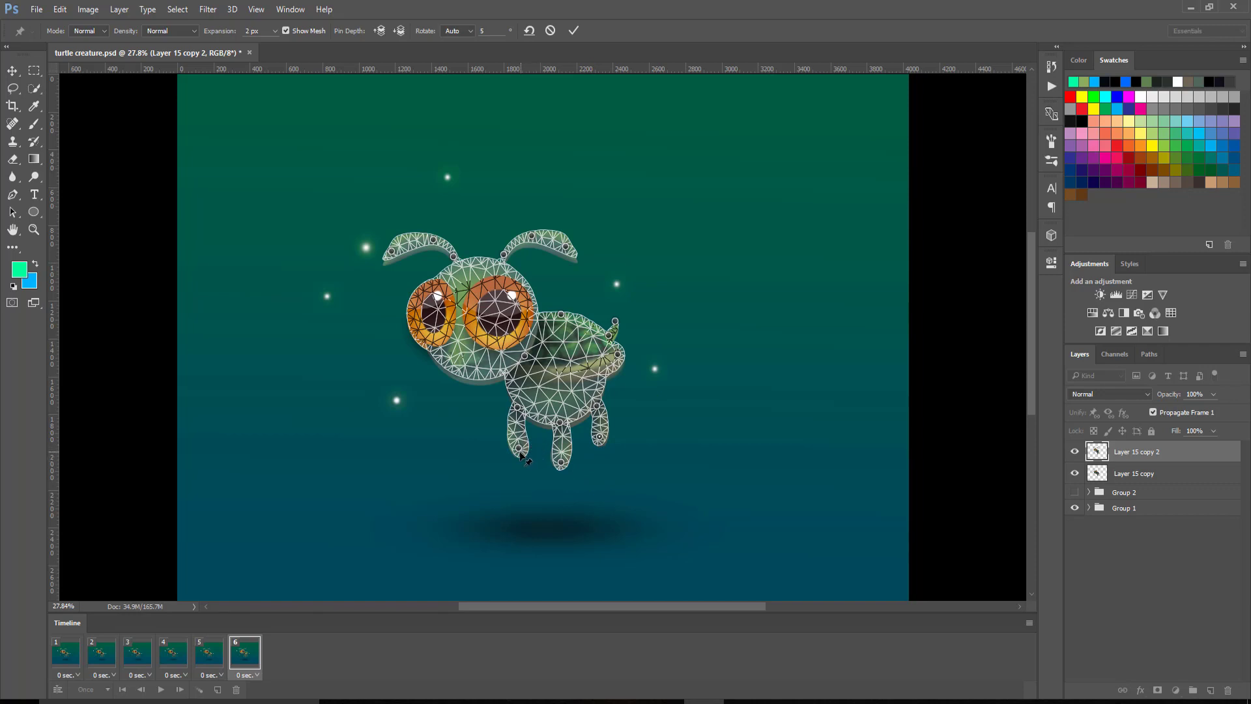
Pose Layer 15 copy 2 with the front and rear feet inward and the tail and antennae lowered, and apply the Puppet Warp.
mouse_move(520, 449)
left_mouse_down()
mouse_move(535, 493)
mouse_move(524, 453)
left_mouse_up()
left_click_drag(599, 436, 593, 446)
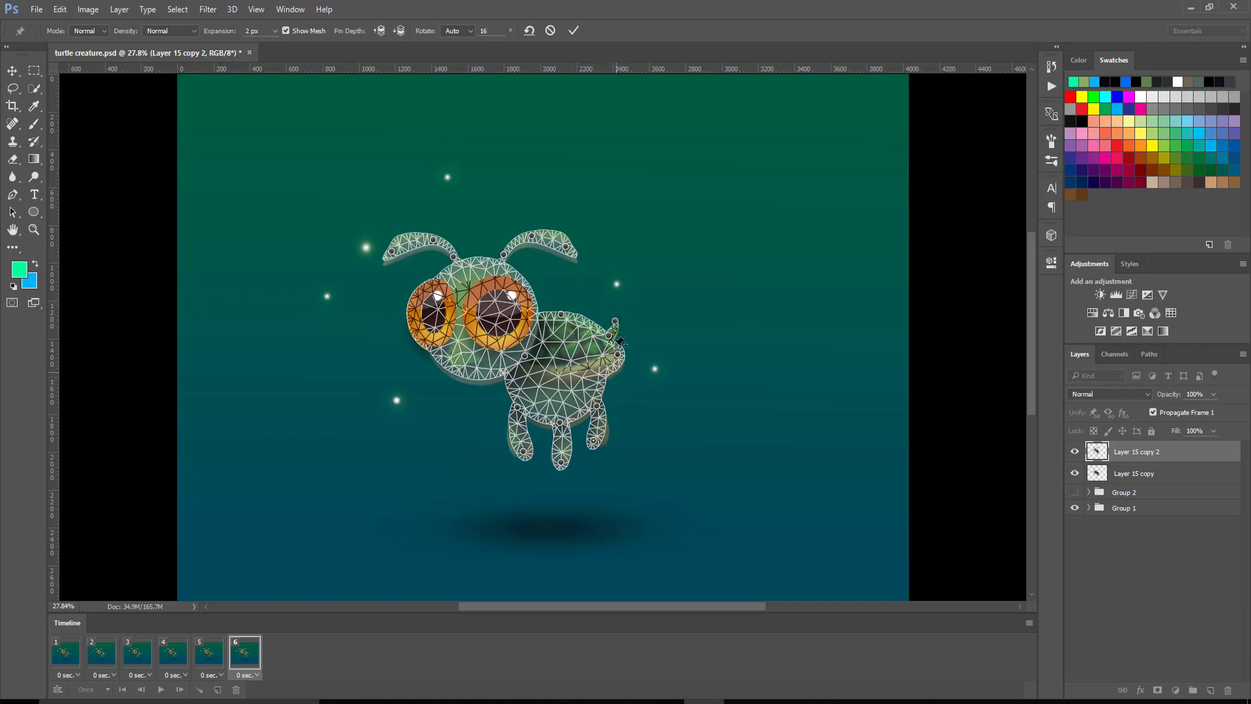
left_click_drag(621, 324, 623, 334)
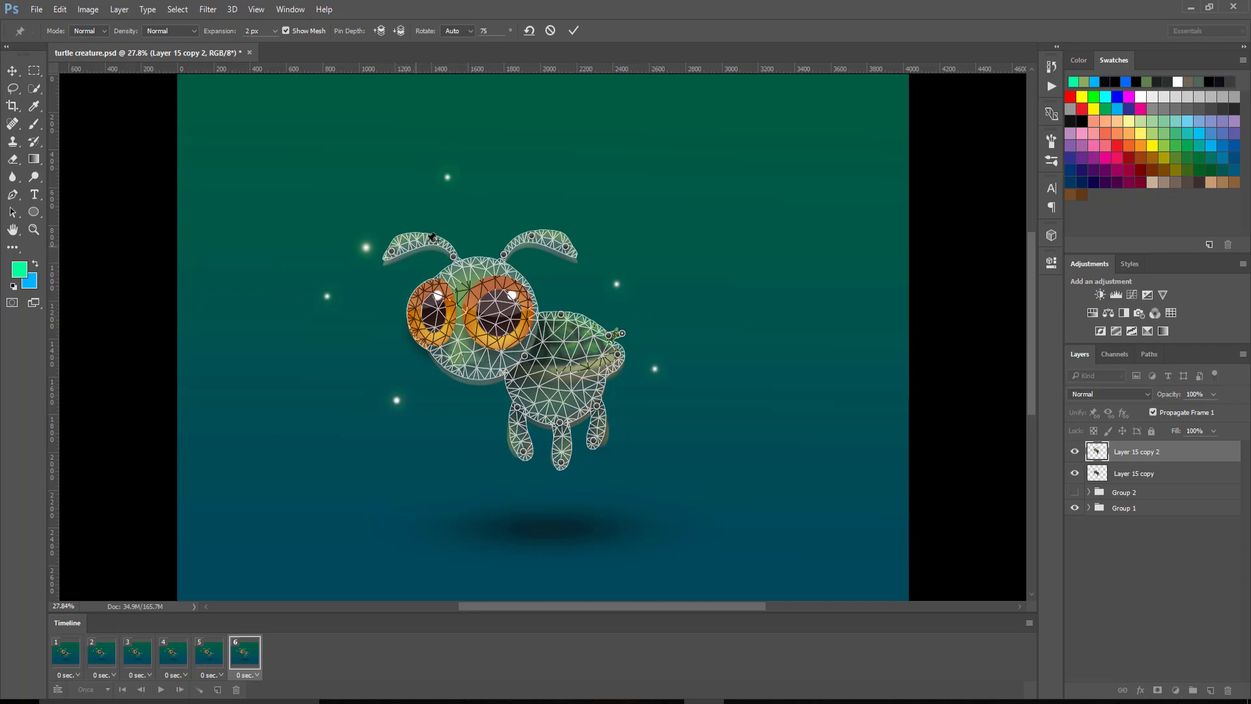
left_click_drag(391, 254, 428, 251)
left_click_drag(567, 248, 533, 243)
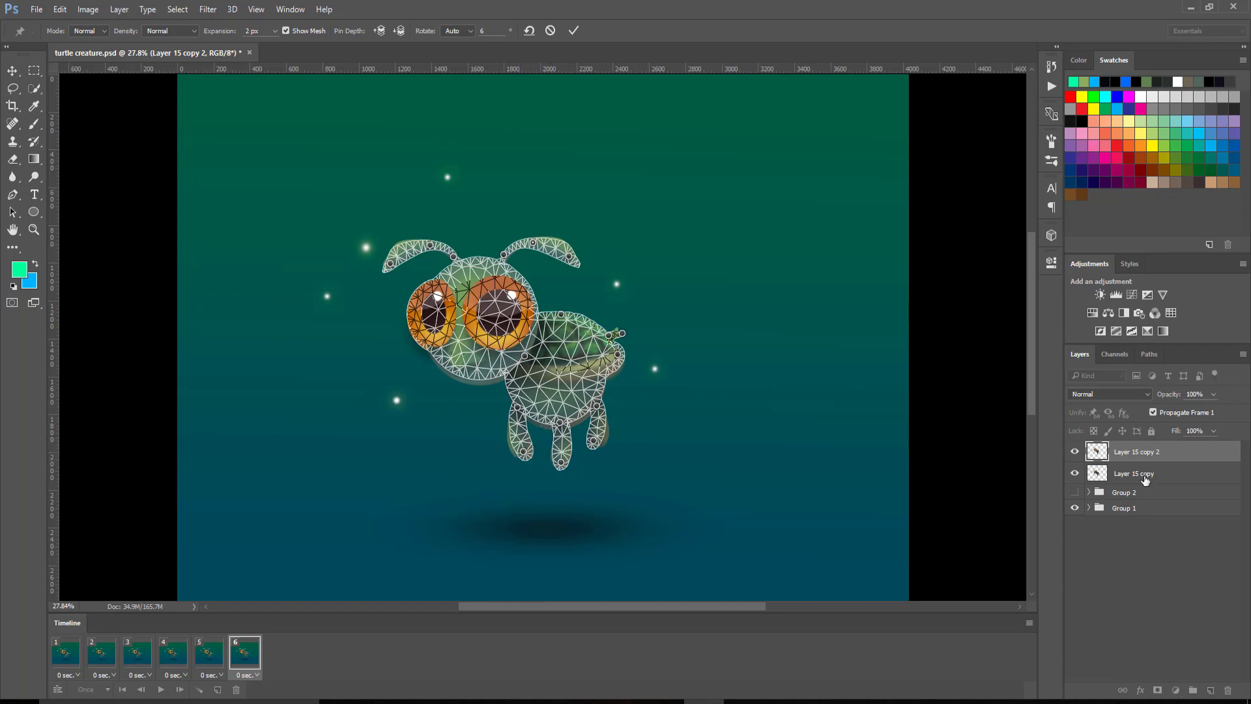
key("Return")
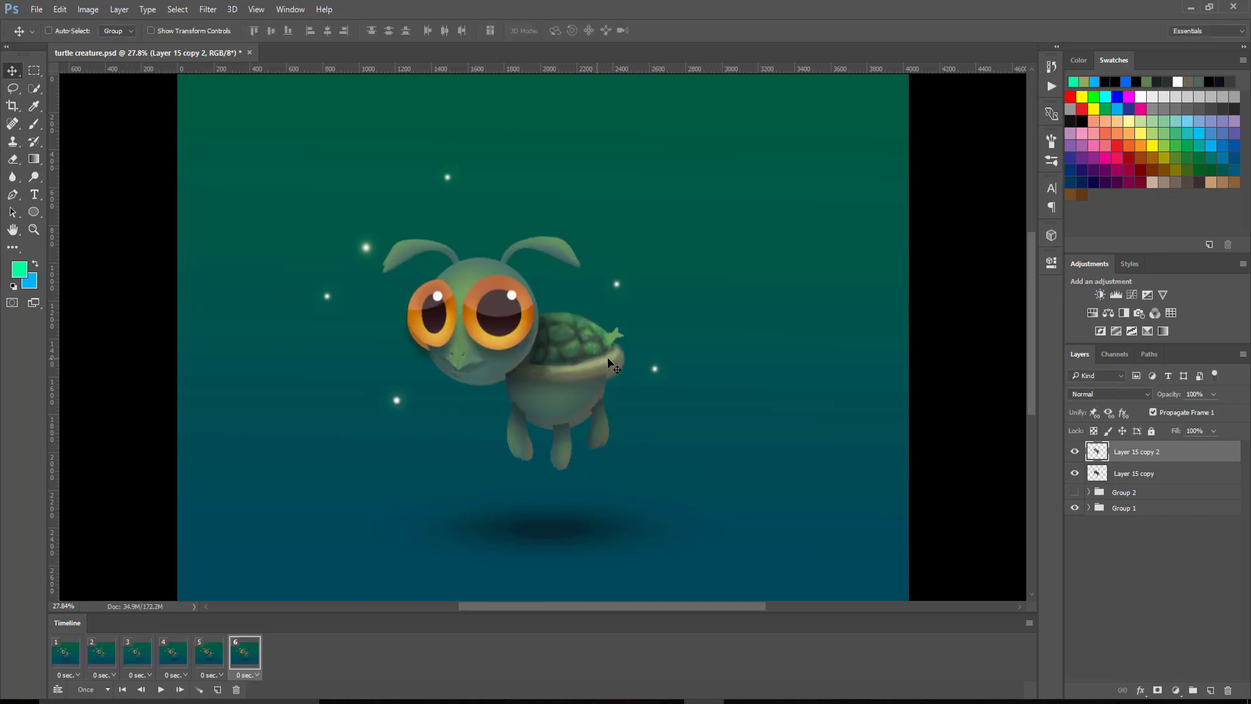
Toggle the visibility of Layer 15 copy 2 repeatedly to compare its warped pose with Layer 15 copy.
left_click(1075, 452)
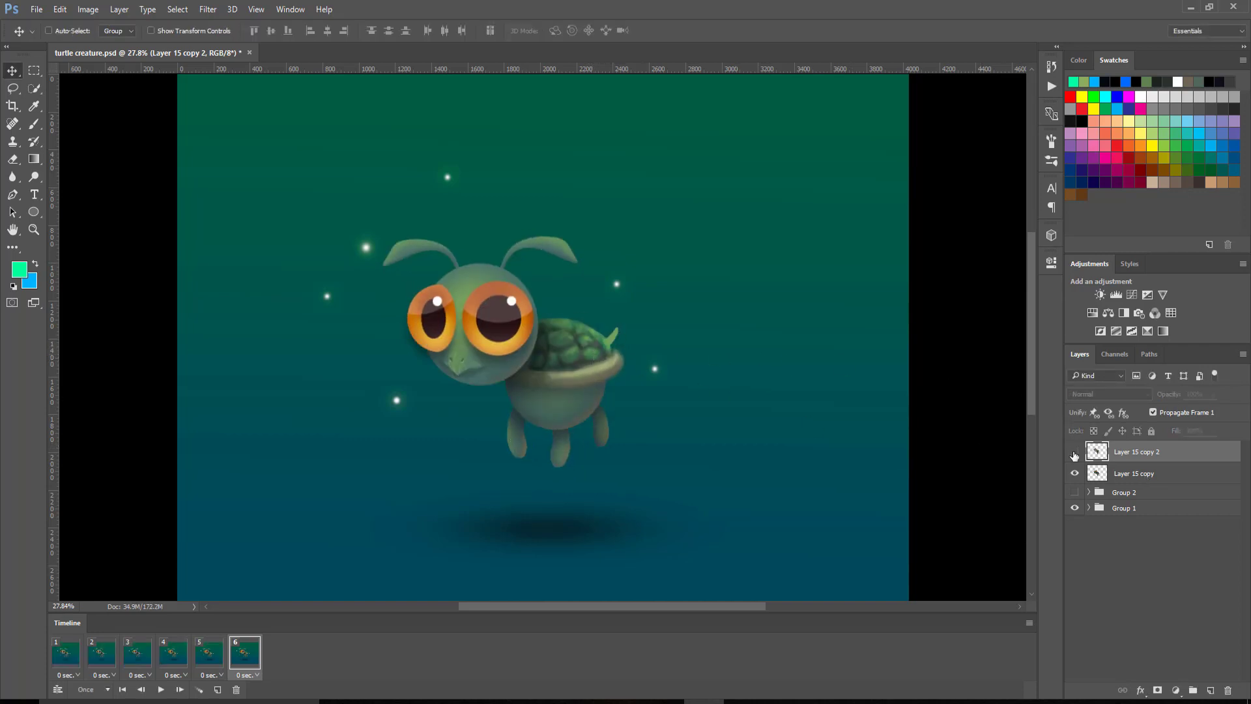
left_click(1075, 451)
left_click(1075, 452)
left_click(1075, 451)
left_click(1075, 452)
left_click(1076, 451)
left_click(1076, 451)
left_click(1077, 451)
left_click(1077, 451)
left_click(1076, 452)
left_click(1077, 452)
left_click(1077, 451)
left_click(1076, 452)
left_click(1076, 452)
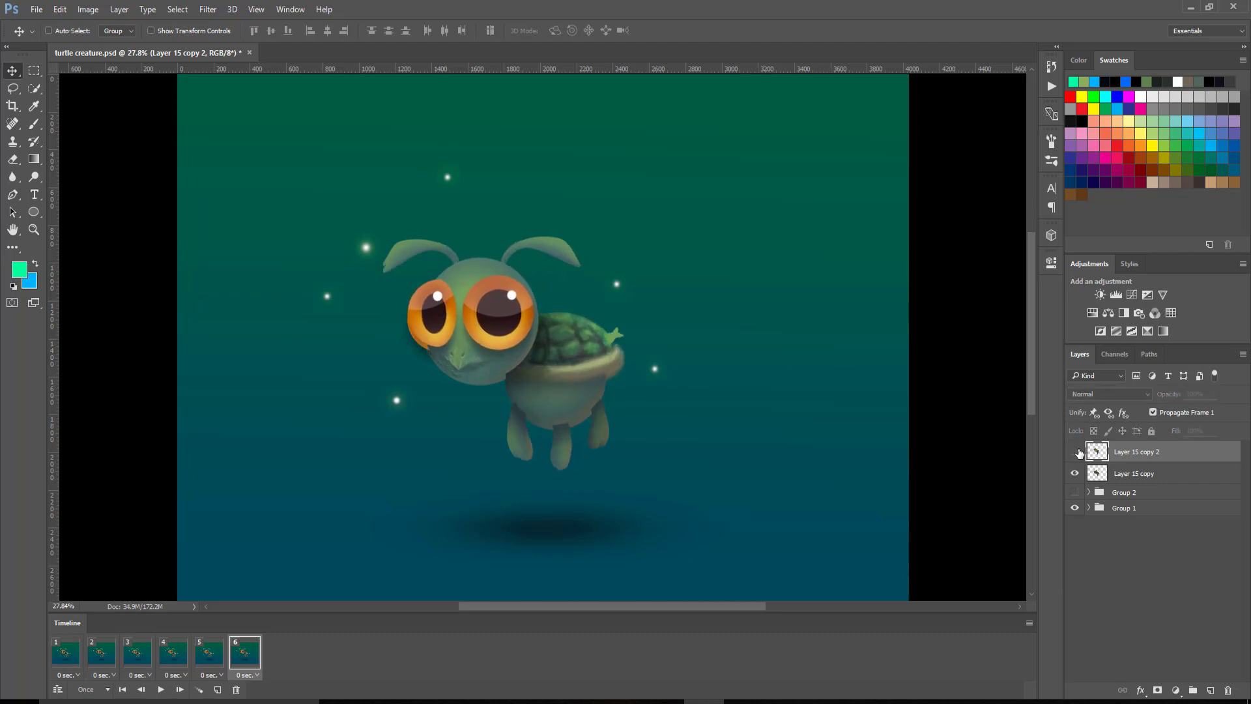
left_click(1075, 452)
left_click(1074, 452)
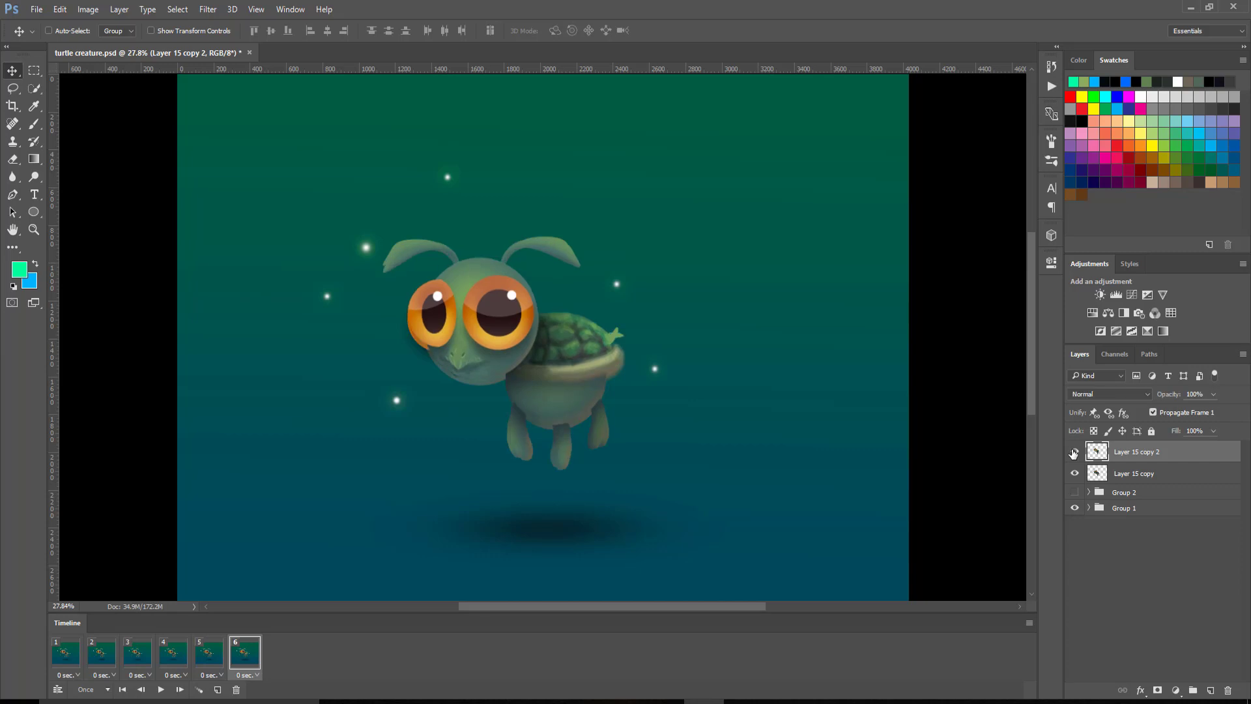
Duplicate Layer 15 copy and move the duplicate above Layer 15 copy 2 in the layer stack.
left_click(1121, 474)
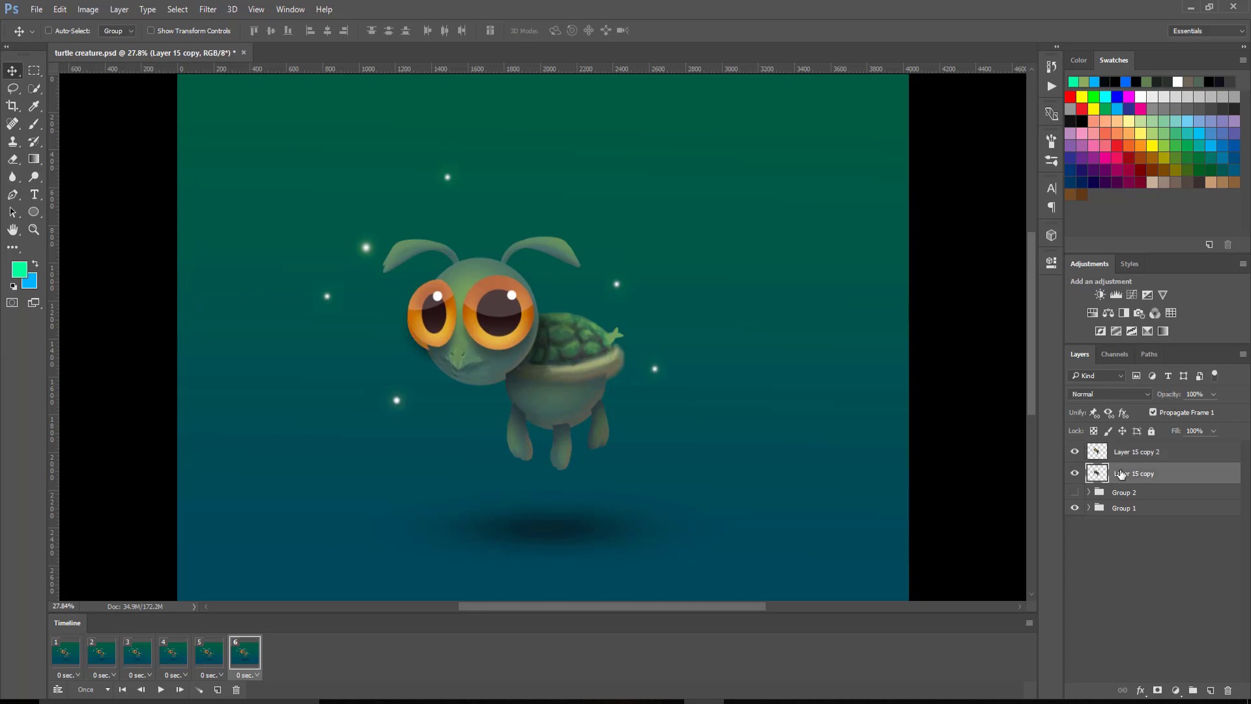
key("ctrl+j")
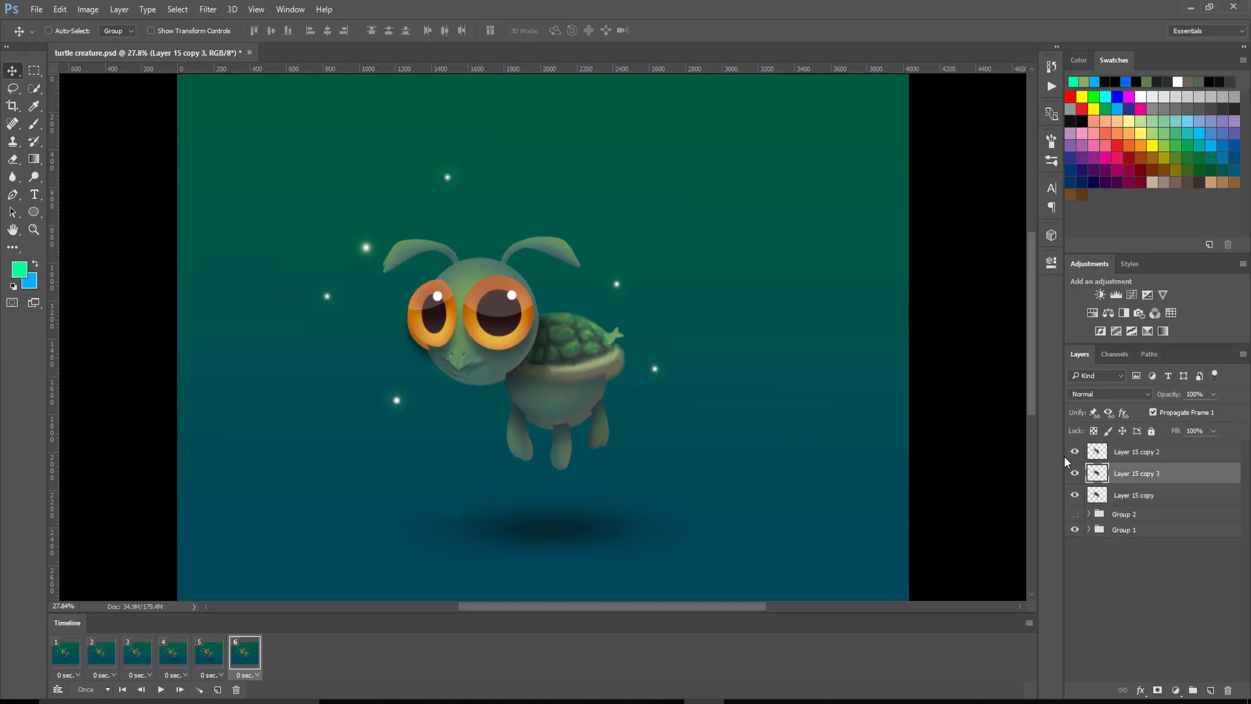
left_click_drag(1134, 474, 1146, 449)
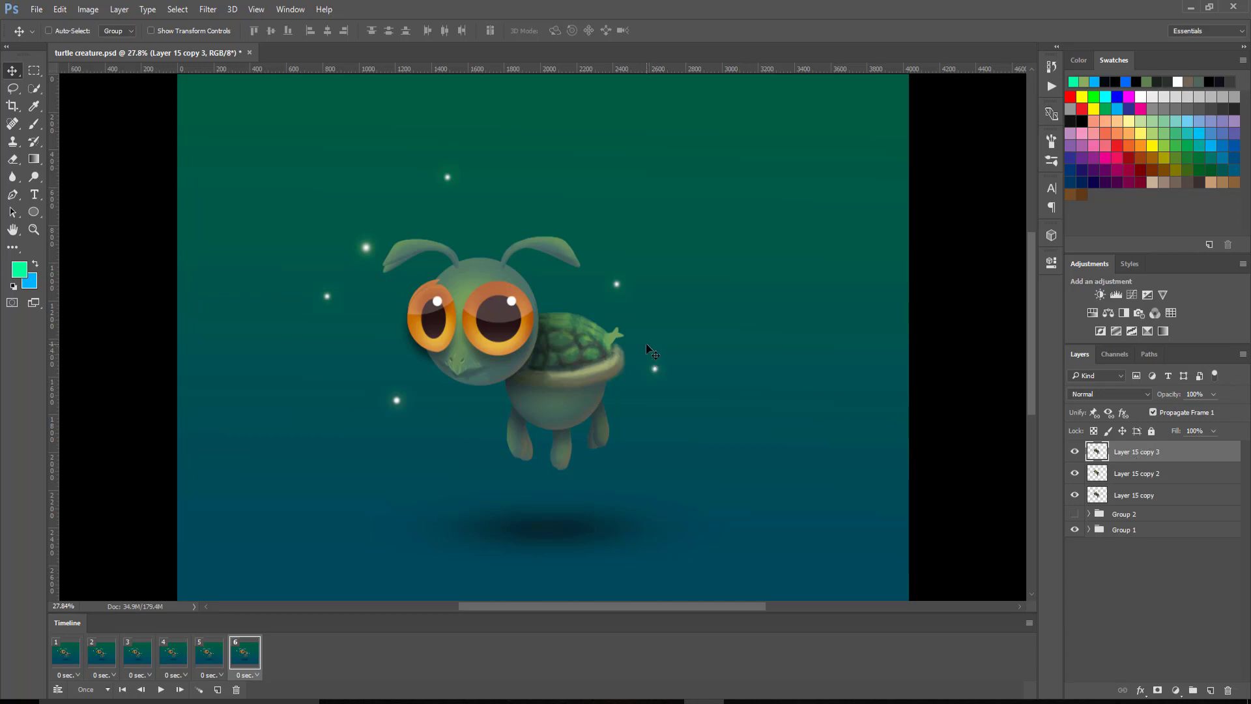
Nudge the turtle on Layer 15 copy 3 upward by about 50 px.
key("shift+Up")
key("shift+Up")
key("shift+Up")
key("shift+Up")
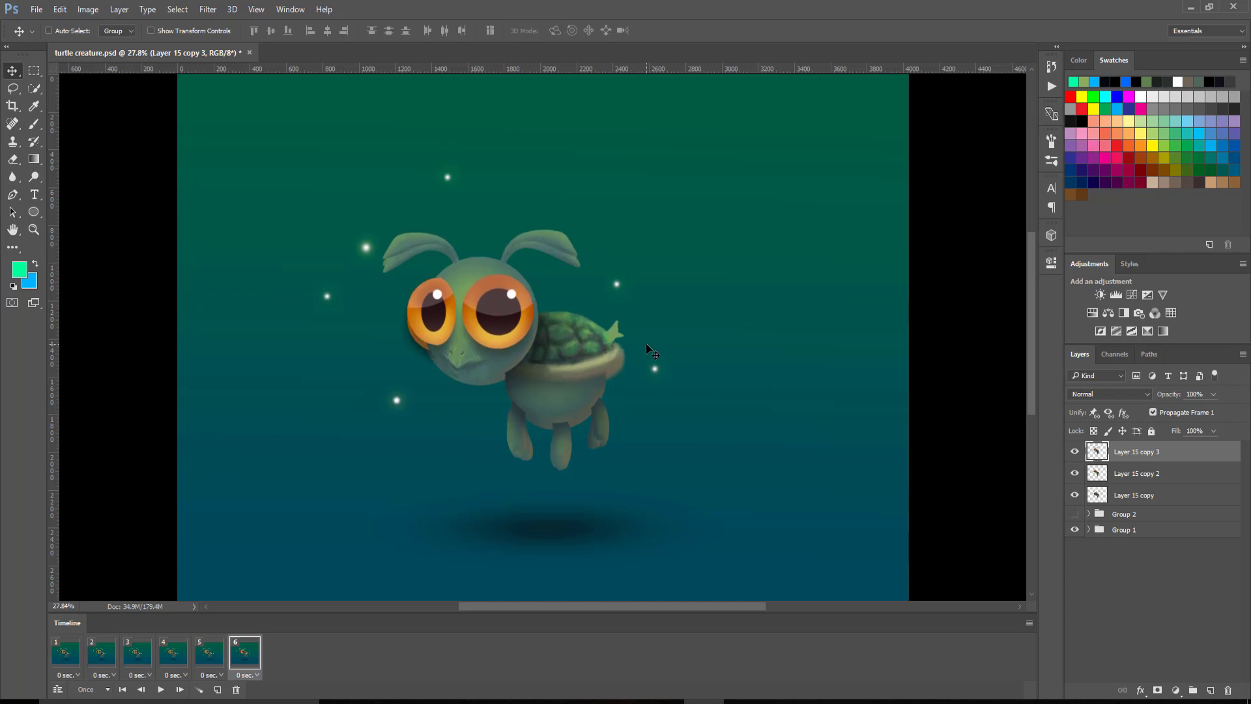
key("shift+Up")
key("shift+Up")
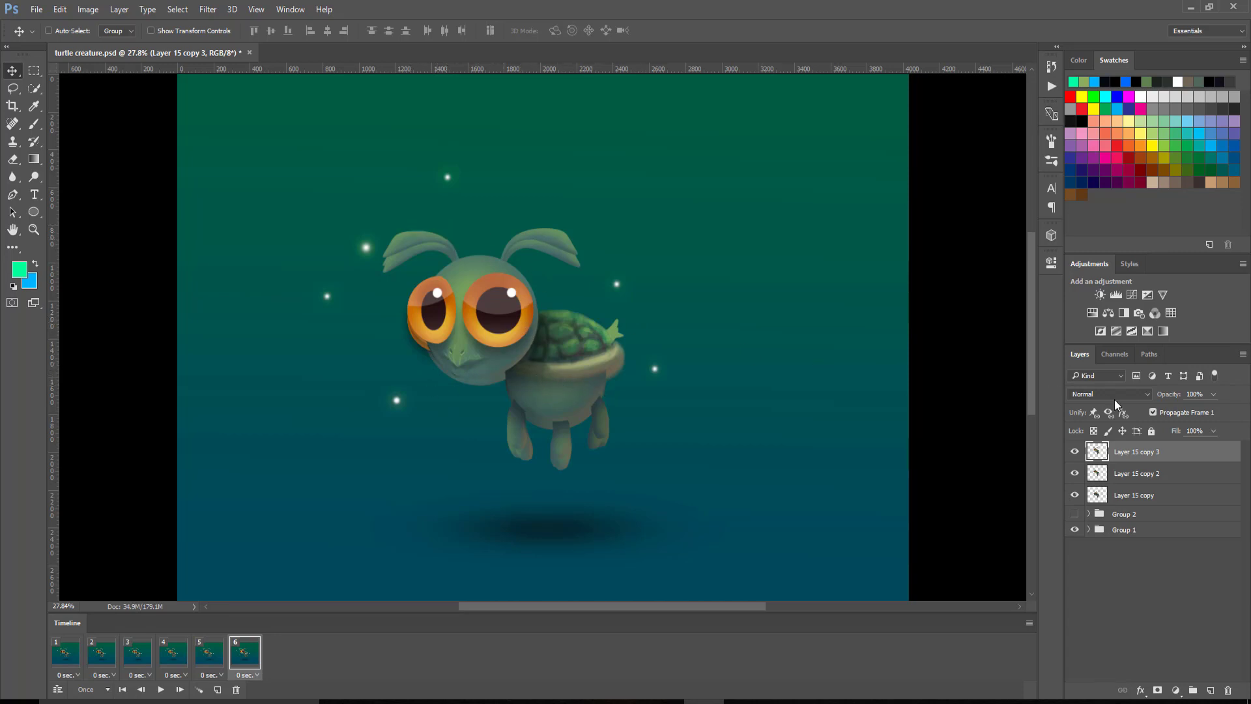
Duplicate Layer 15 copy 3 and nudge the duplicated turtle downward by about 40 px.
key("ctrl+j")
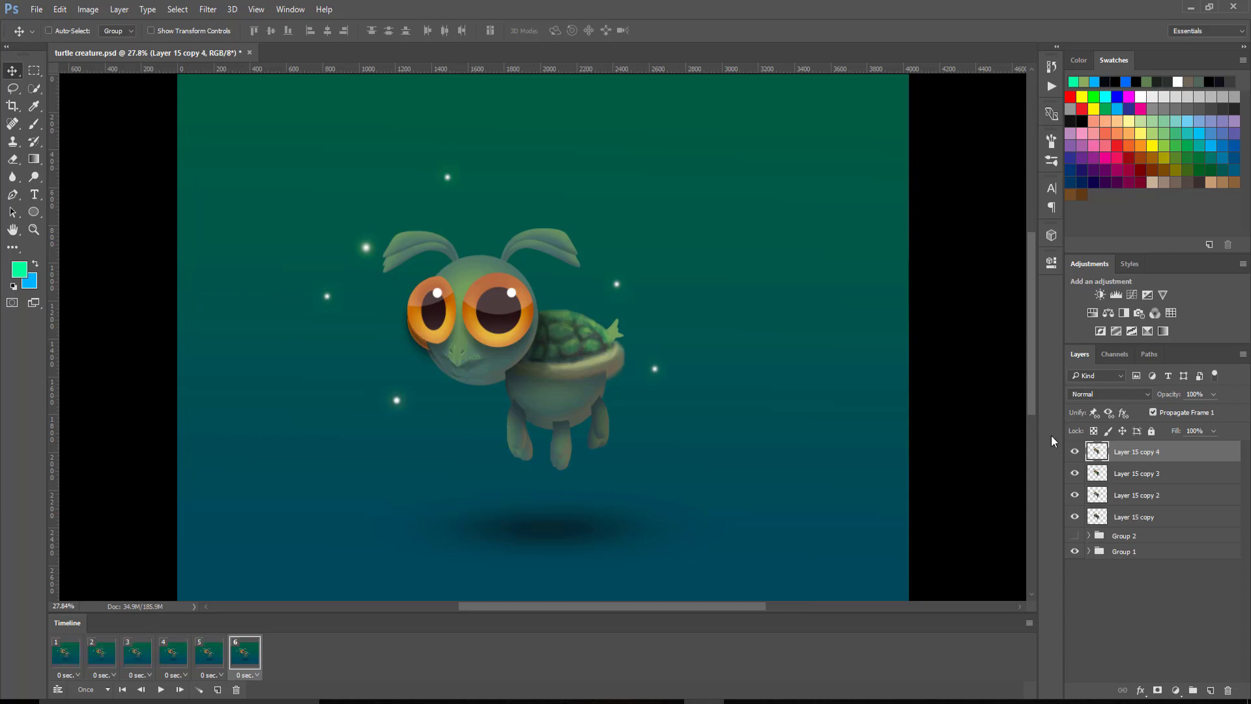
key("Down")
key("Down")
key("Down")
key("Down")
key("Down")
key("Down")
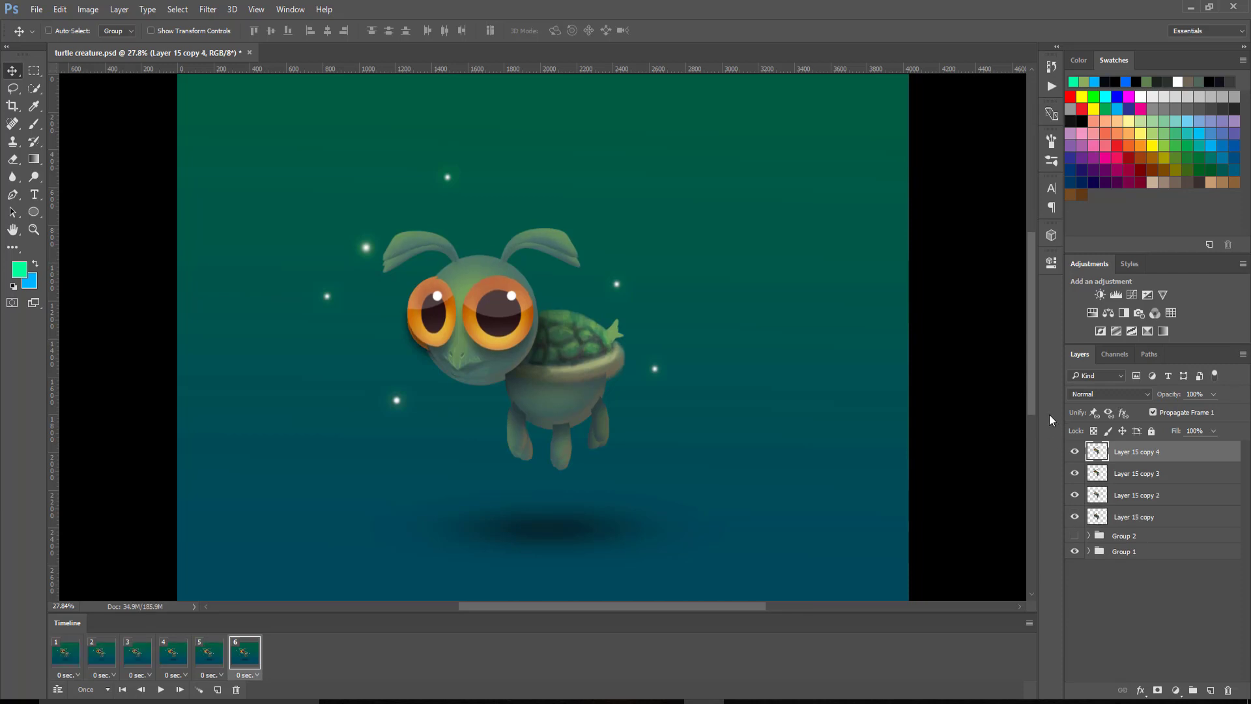
key("Down")
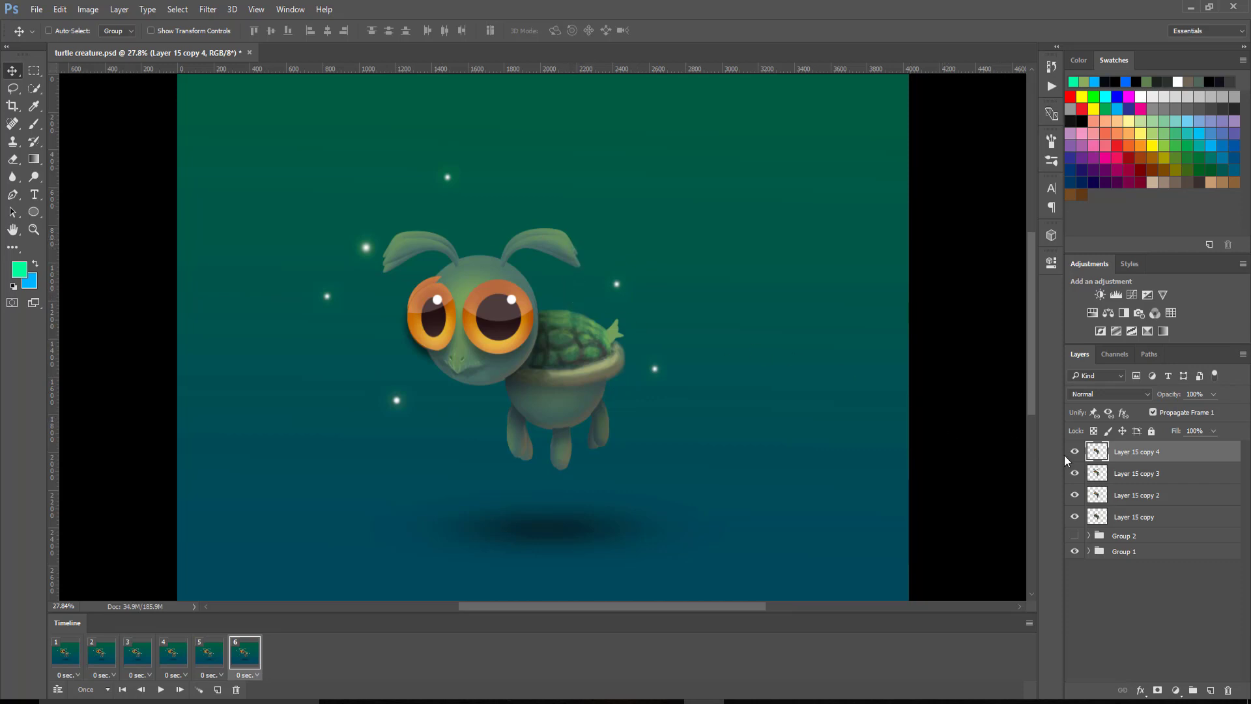
Hide the other turtle copies, start Puppet Warp on Layer 15 copy 4 and pin the top and foot of each of the three legs.
left_click_drag(1075, 473, 1077, 518)
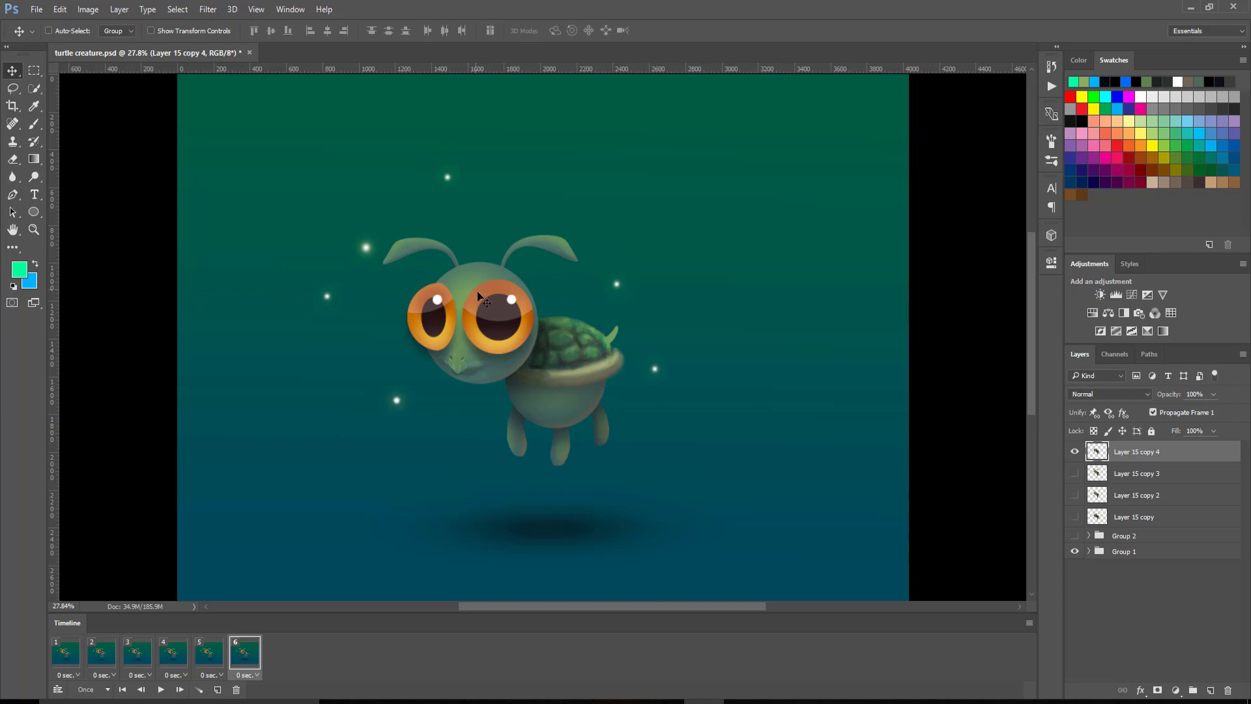
left_click(60, 9)
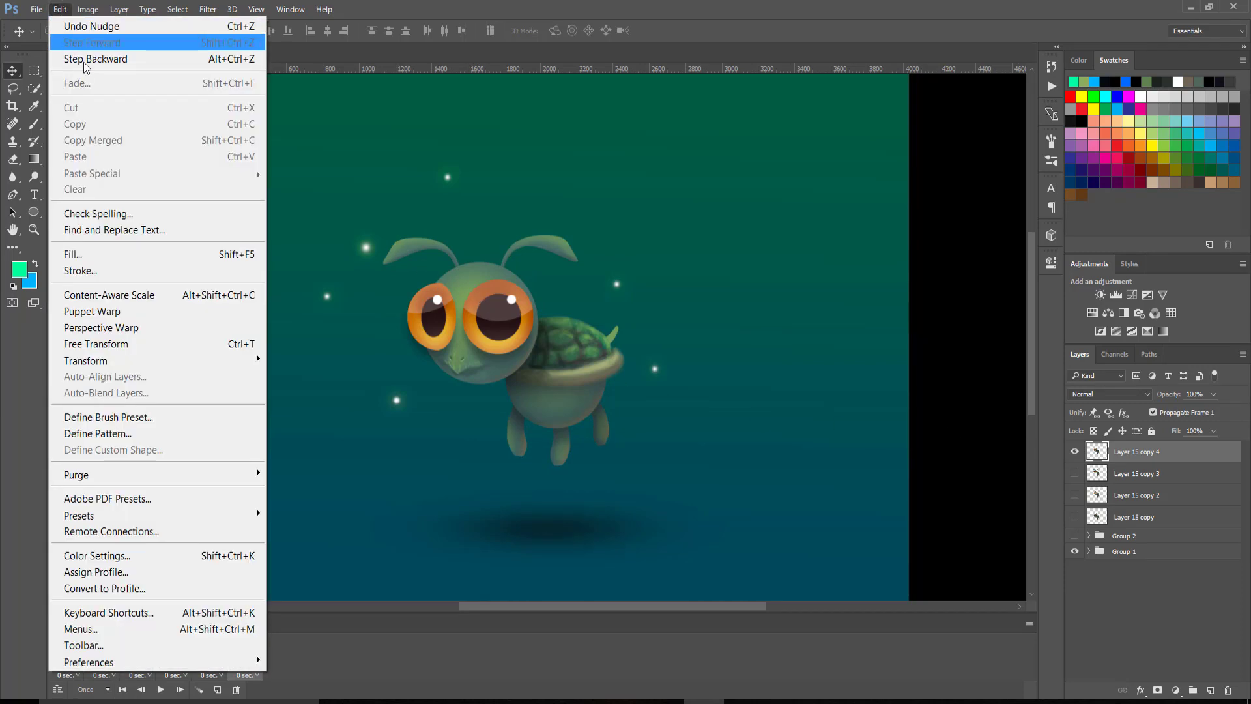
left_click(154, 313)
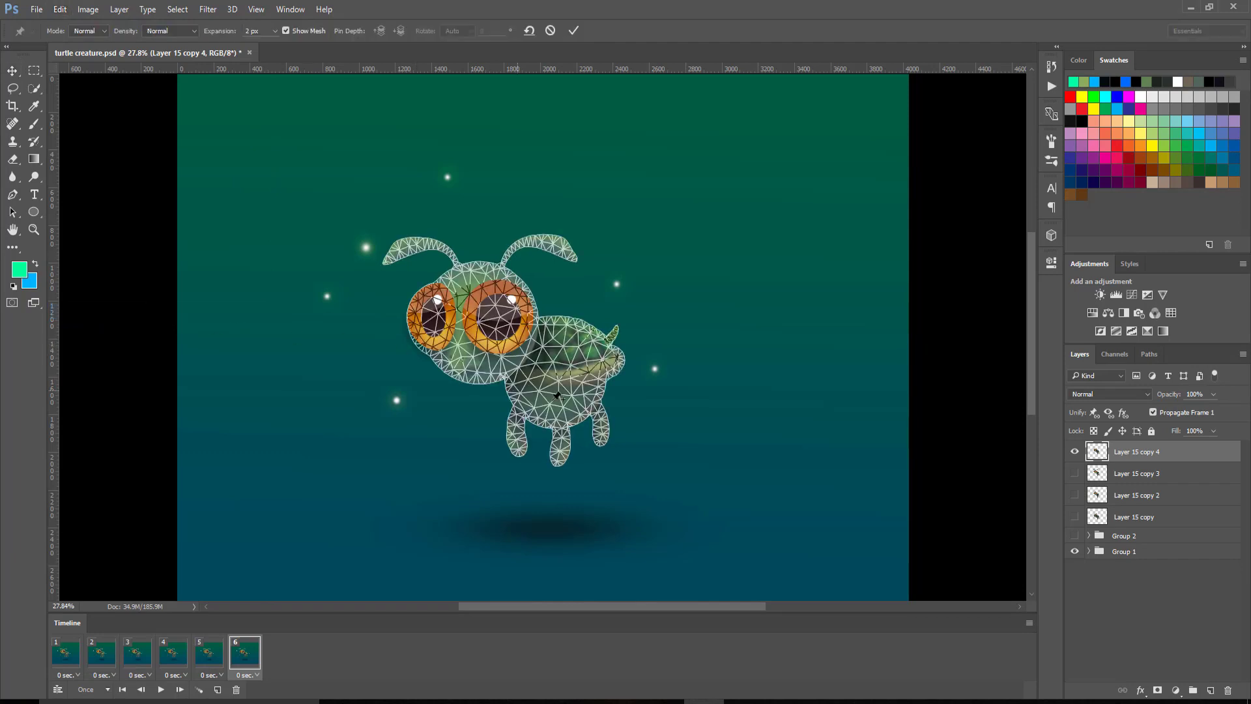
left_click(516, 415)
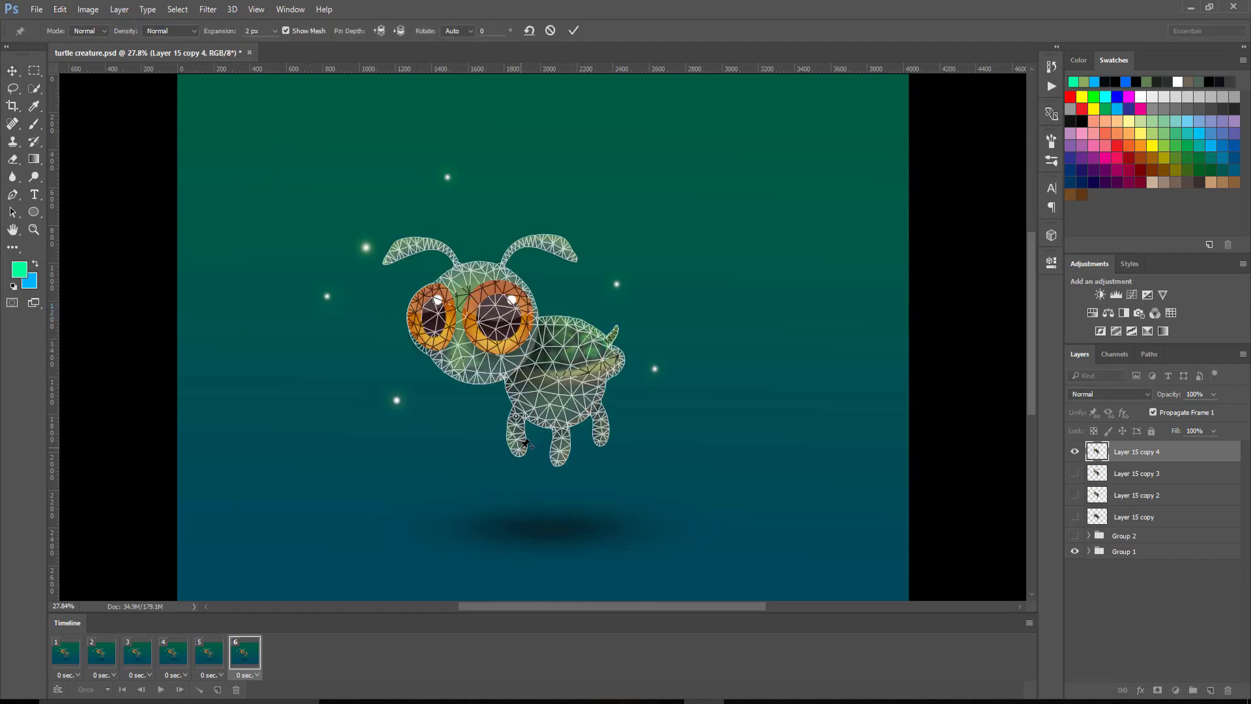
left_click(517, 449)
left_click(558, 459)
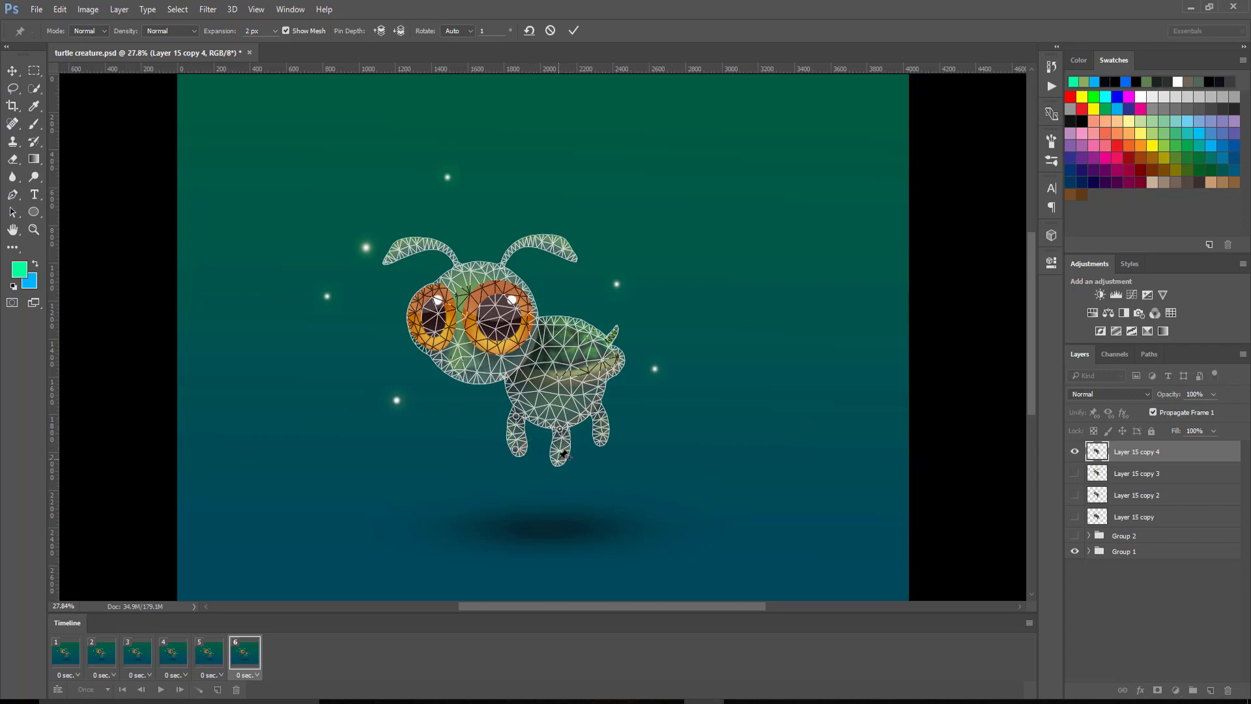
left_click(596, 408)
left_click(600, 437)
Add Puppet Warp pins at the rear shell rim, the tail's base and tip, the top of the shell and the neck.
left_click(619, 357)
left_click(606, 342)
left_click(616, 326)
left_click(565, 322)
left_click(526, 360)
Pin both of the turtle's antennae at the base, middle and tip.
left_click(502, 259)
left_click(526, 241)
left_click(562, 249)
left_click(455, 262)
left_click(432, 245)
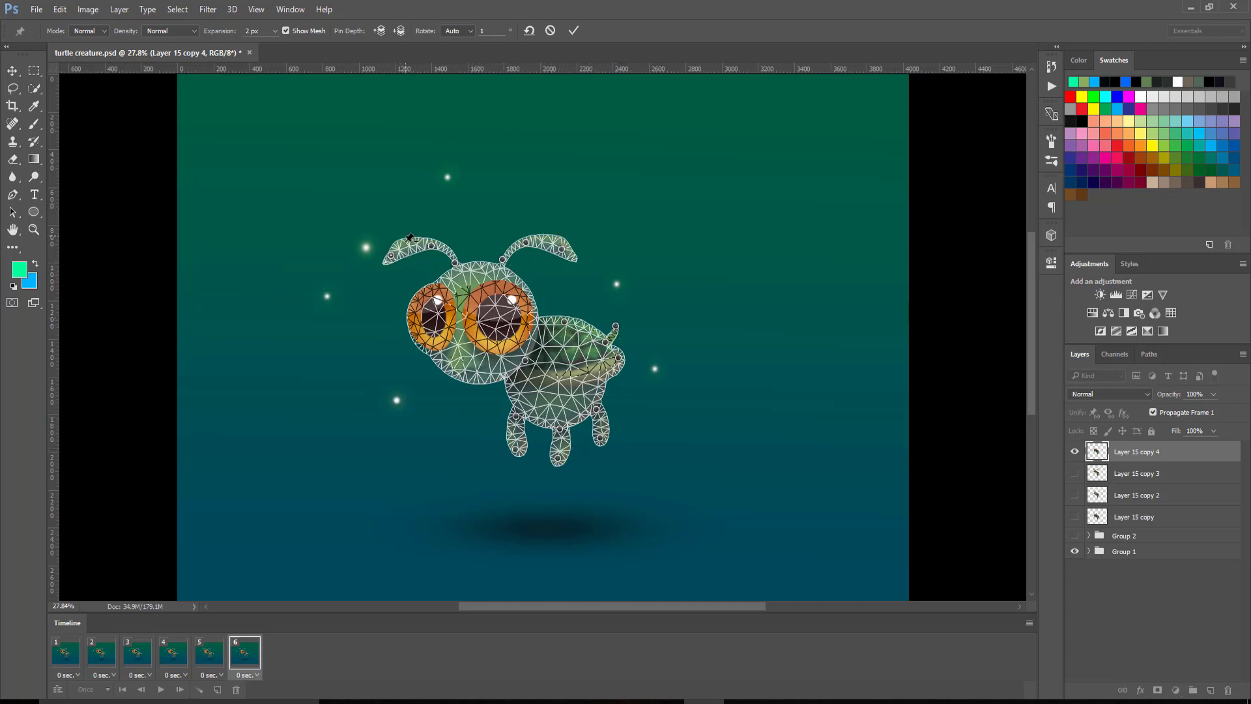
Raise the antennae, bend the tail tip toward the body, spread the feet outward, and apply the warp to Layer 15 copy 4.
left_click_drag(393, 258, 431, 248)
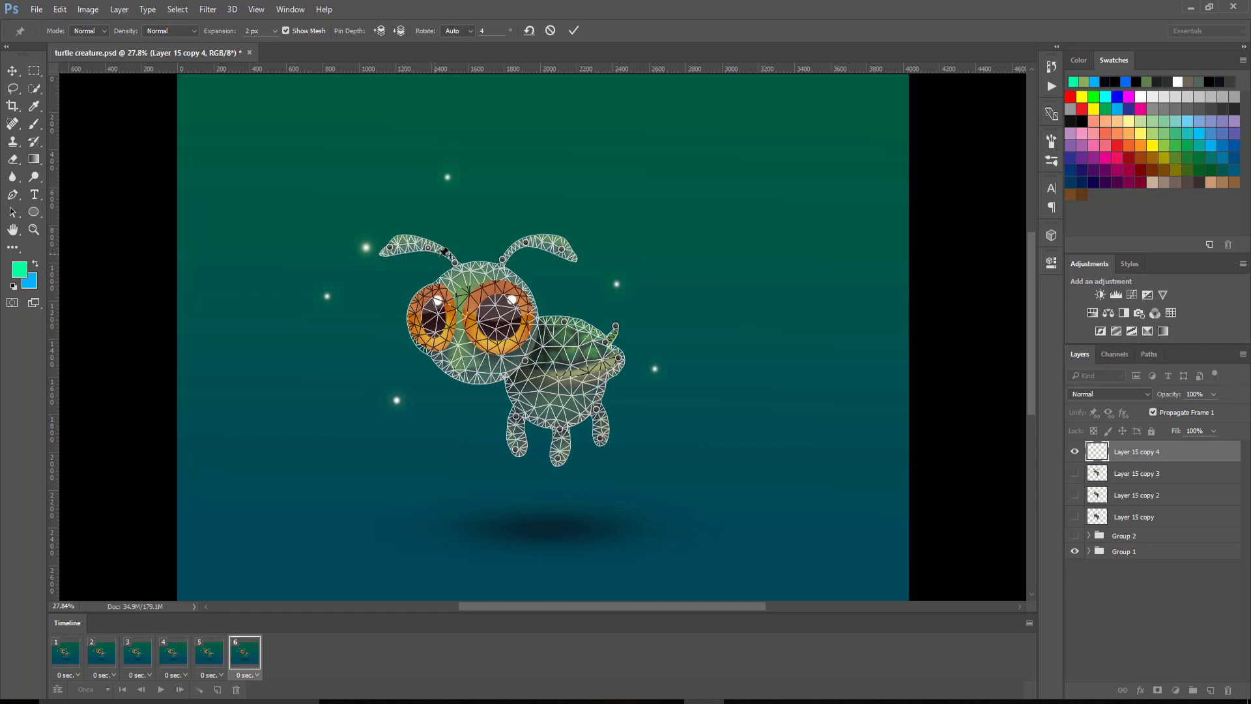
left_click_drag(525, 243, 563, 242)
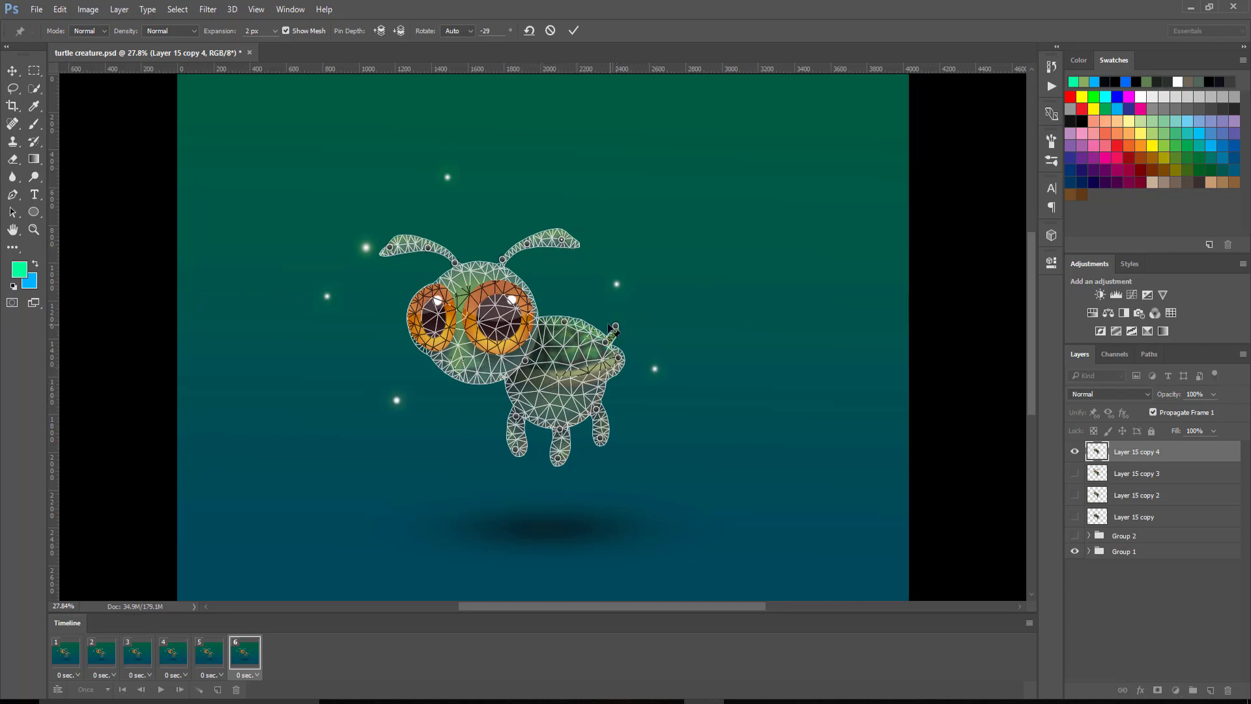
left_click_drag(614, 326, 610, 324)
left_click_drag(600, 442, 504, 452)
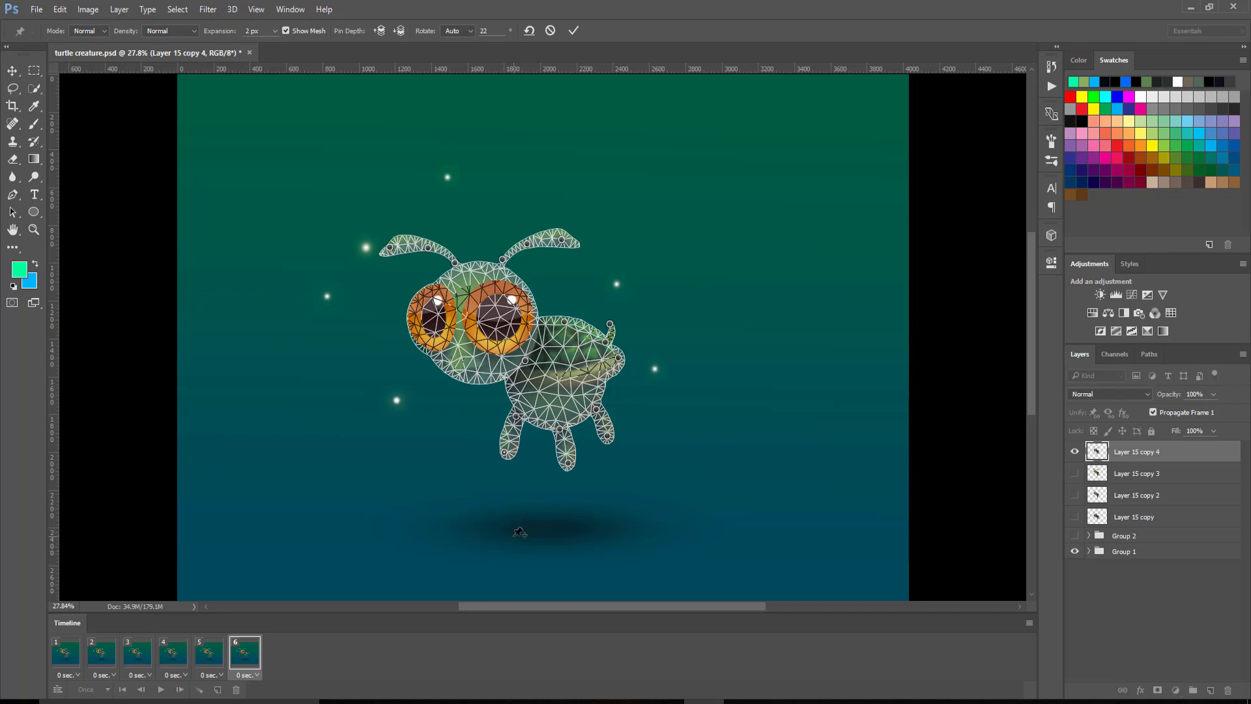
key("Return")
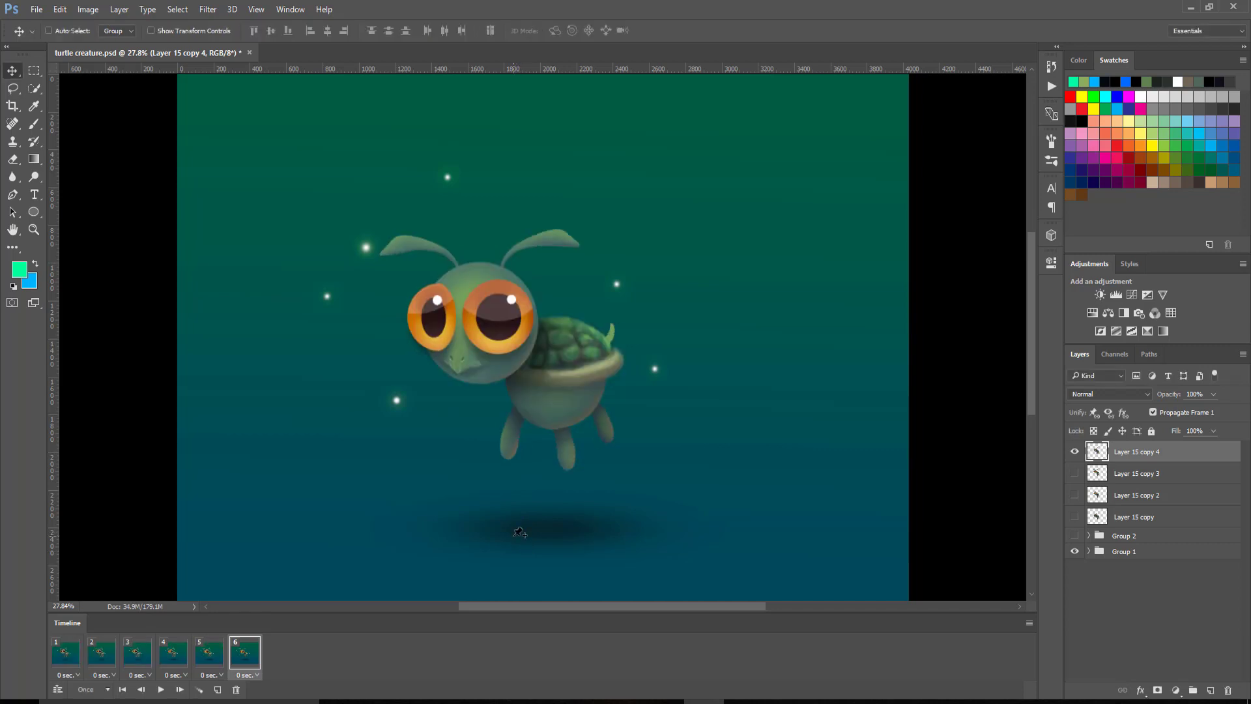
Alternate the visibility of Layer 15 copy 4 and Layer 15 copy 3 to compare the two turtle poses.
left_click(1074, 473)
left_click(1075, 452)
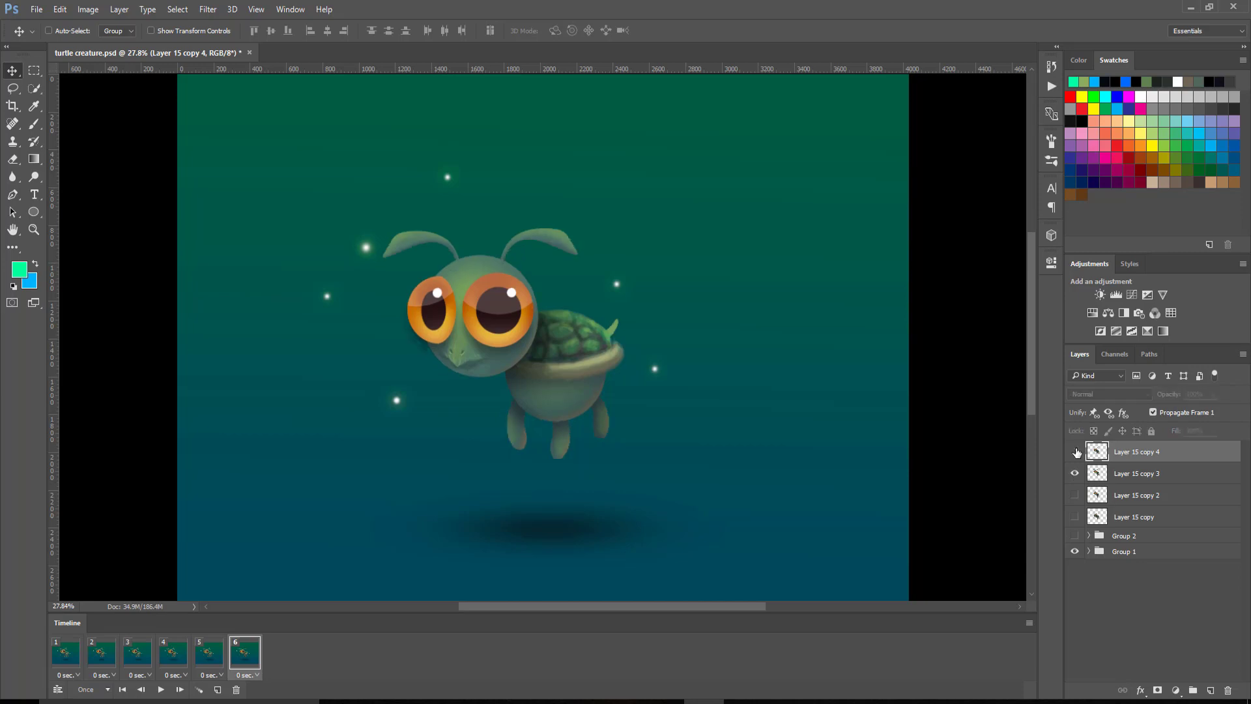
left_click(1075, 452)
left_click(1075, 452)
left_click(1076, 452)
left_click(1077, 452)
left_click(1077, 452)
left_click(1077, 452)
left_click(1076, 452)
left_click(1077, 452)
left_click(1077, 452)
left_click(1078, 452)
left_click(1074, 473)
left_click(1075, 451)
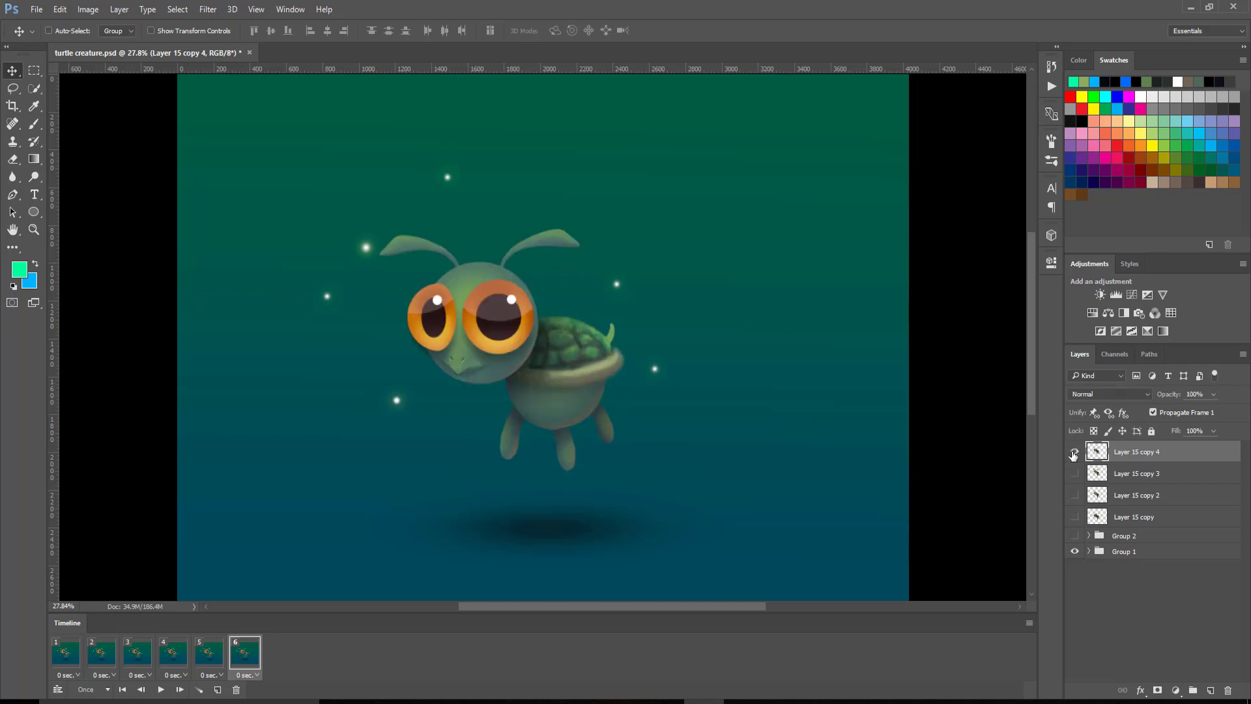
Duplicate Layer 15 copy 4 and nudge the duplicated turtle downward by about 50 px.
key("ctrl+j")
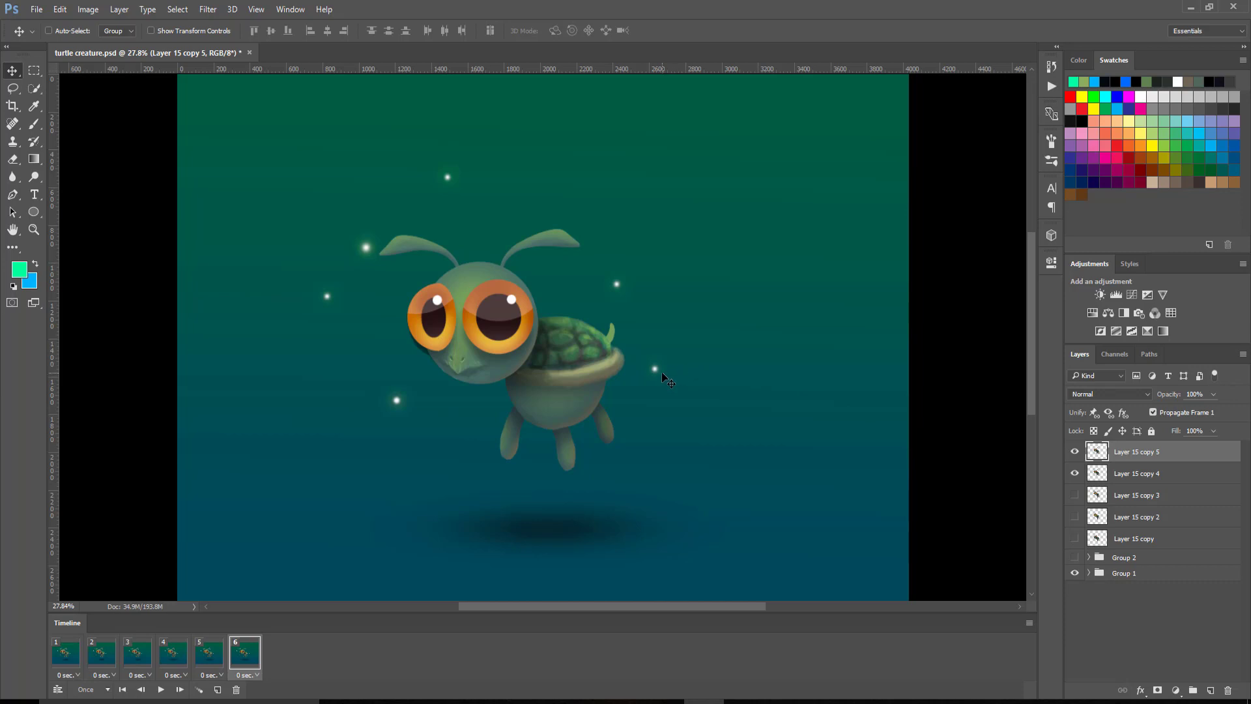
key("shift+Down")
key("shift+Down")
key("shift+Down")
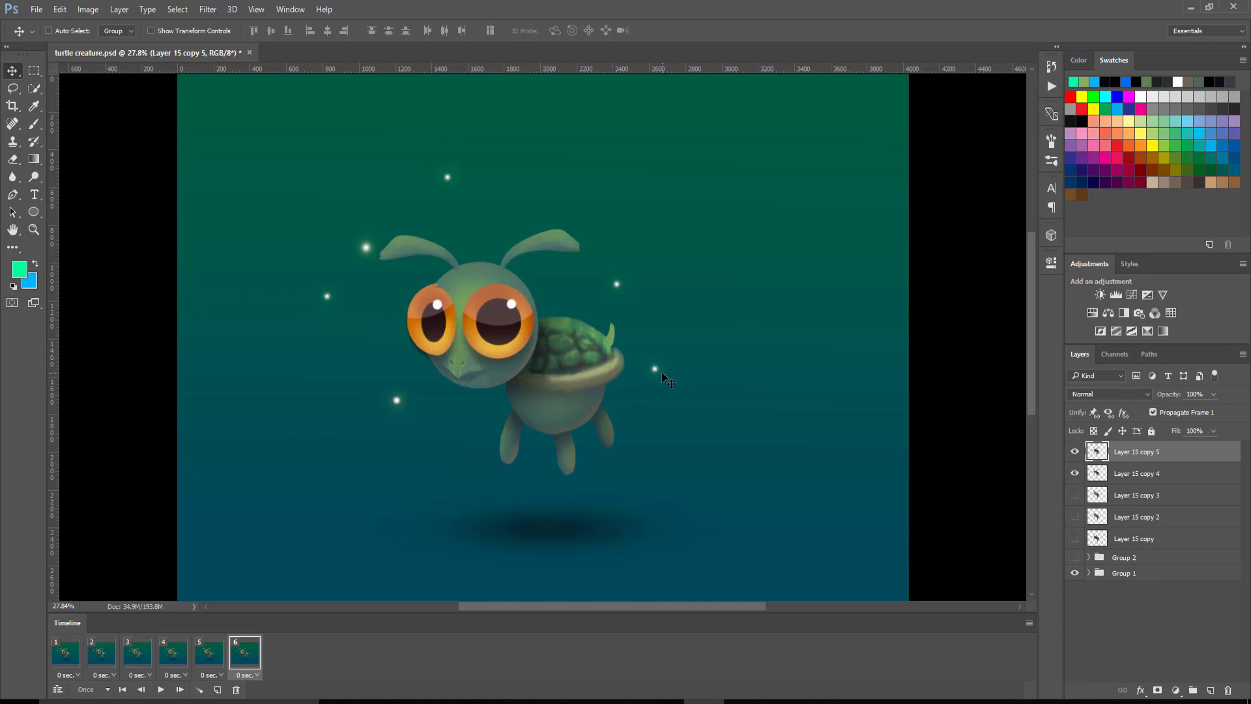
key("shift+Down")
key("shift+Down")
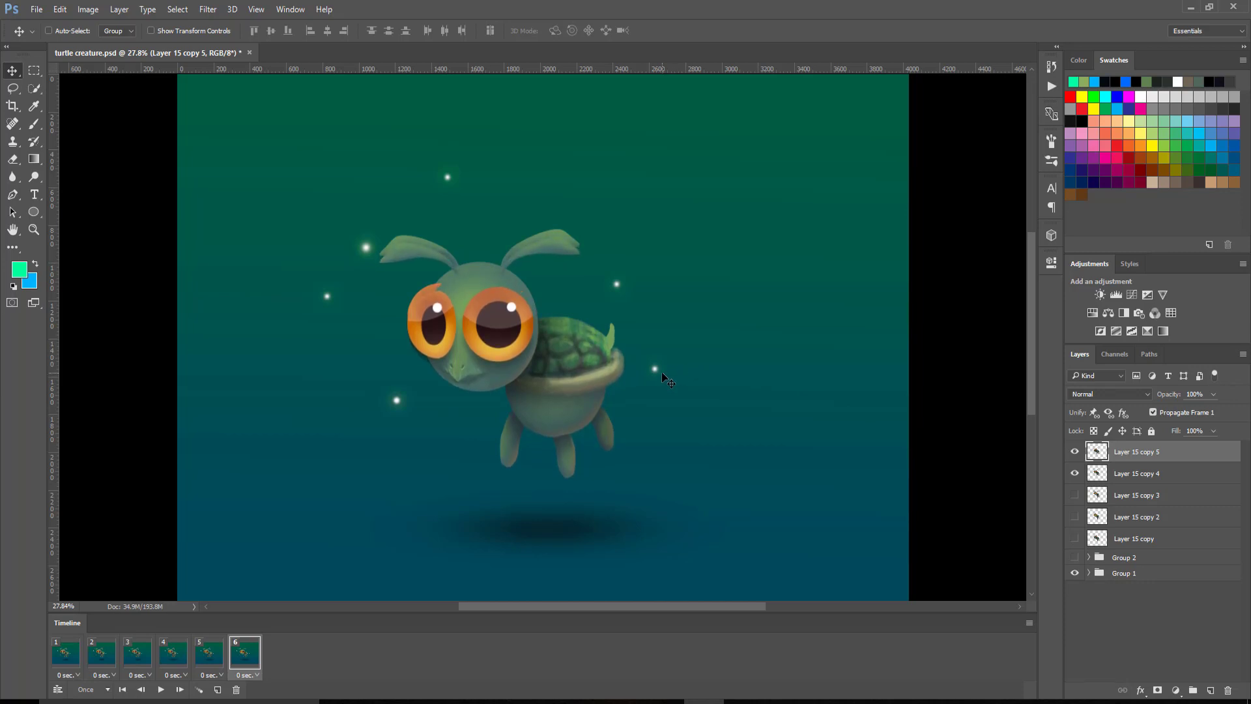
Show Layer 15 copy as a position reference and nudge the turtle on Layer 15 copy 5 upward by about 20 px.
left_click(1075, 538)
key("Up")
key("Up")
key("Up")
key("Up")
key("Up")
key("Up")
key("Up")
key("Up")
key("Up")
key("Up")
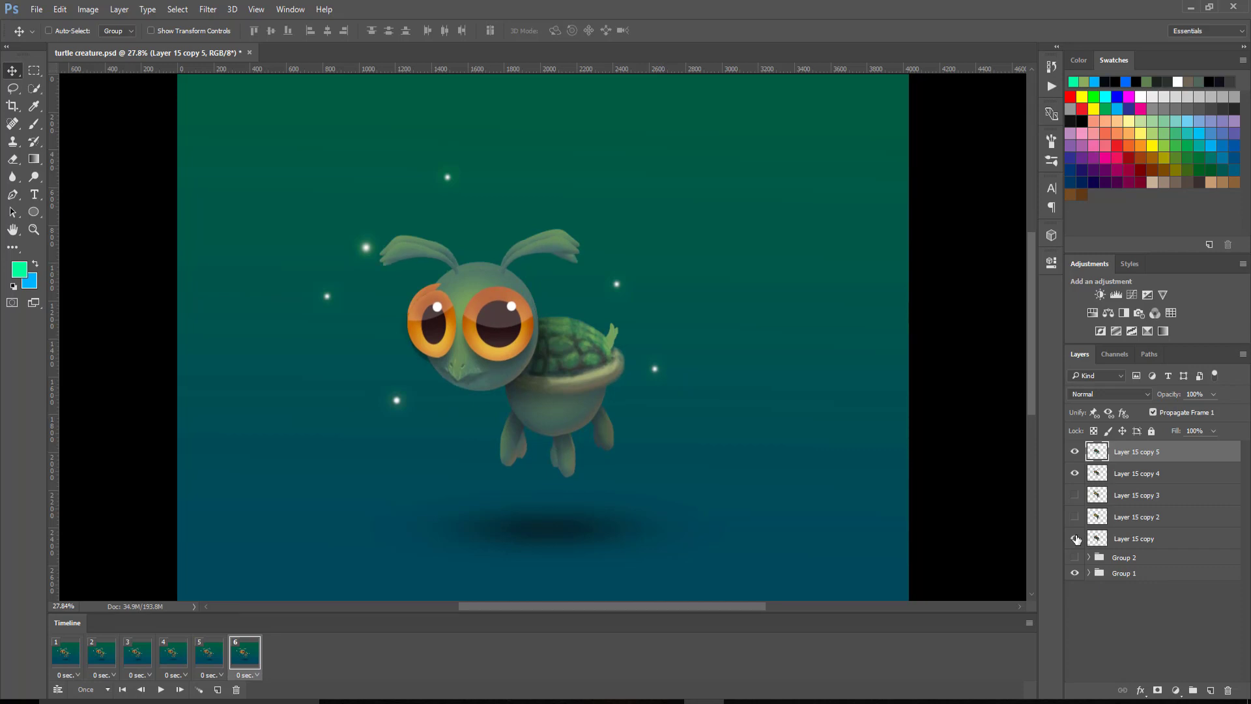
key("Up")
key("Up")
key("Up")
key("Up")
key("Up")
key("Up")
key("Up")
key("Up")
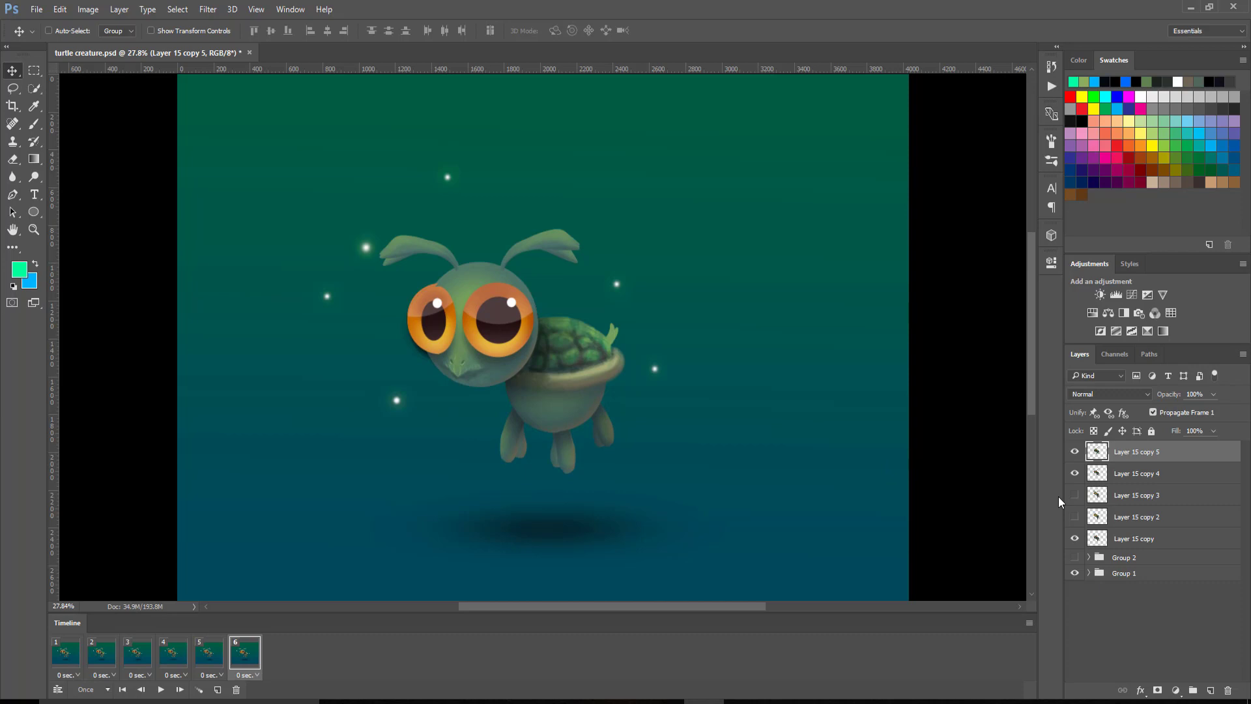
key("Down")
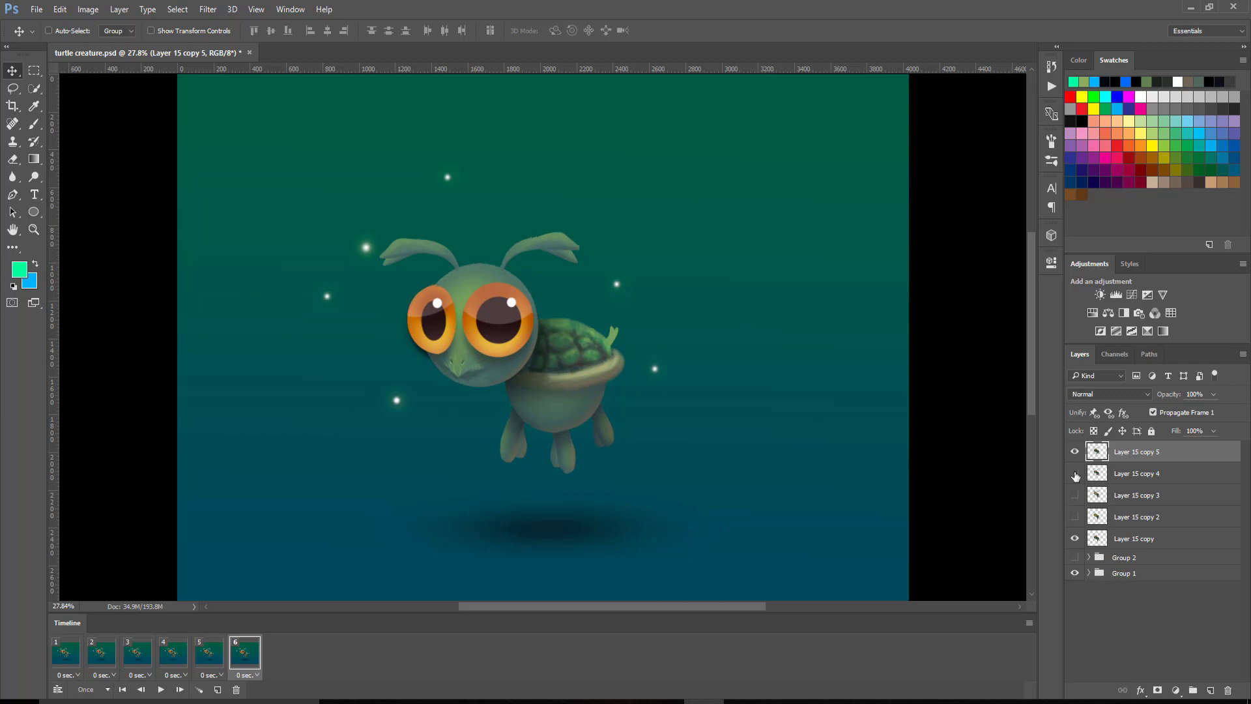
Leave only Layer 15 copy 5 visible above the background, start Puppet Warp on it and pin both antennae.
left_click_drag(1076, 474, 1075, 539)
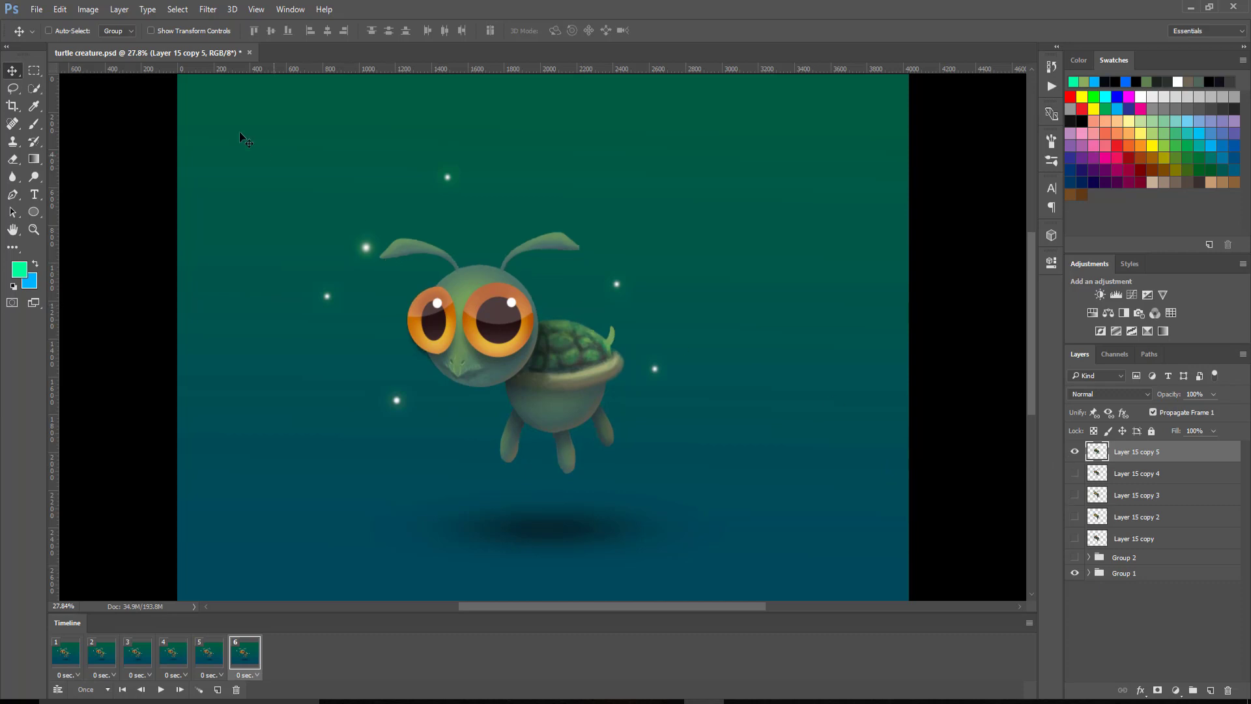
left_click(60, 9)
left_click(92, 311)
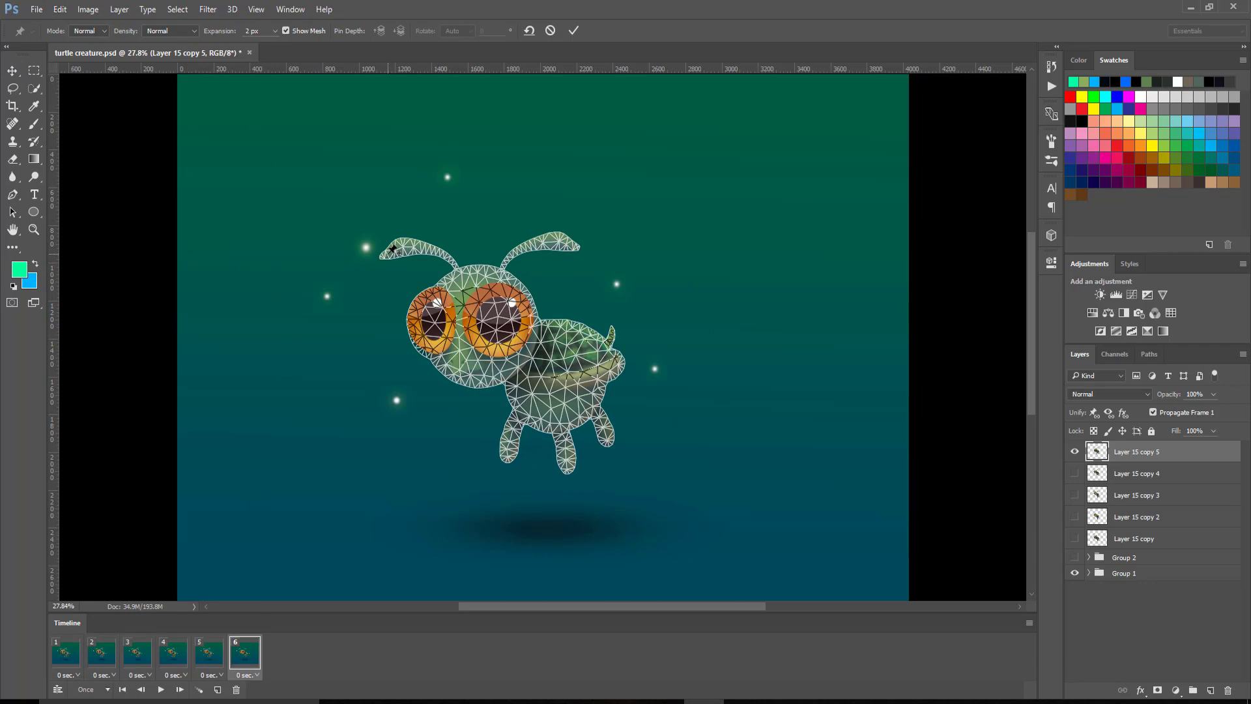
left_click(388, 253)
left_click(427, 249)
left_click(454, 264)
left_click(503, 262)
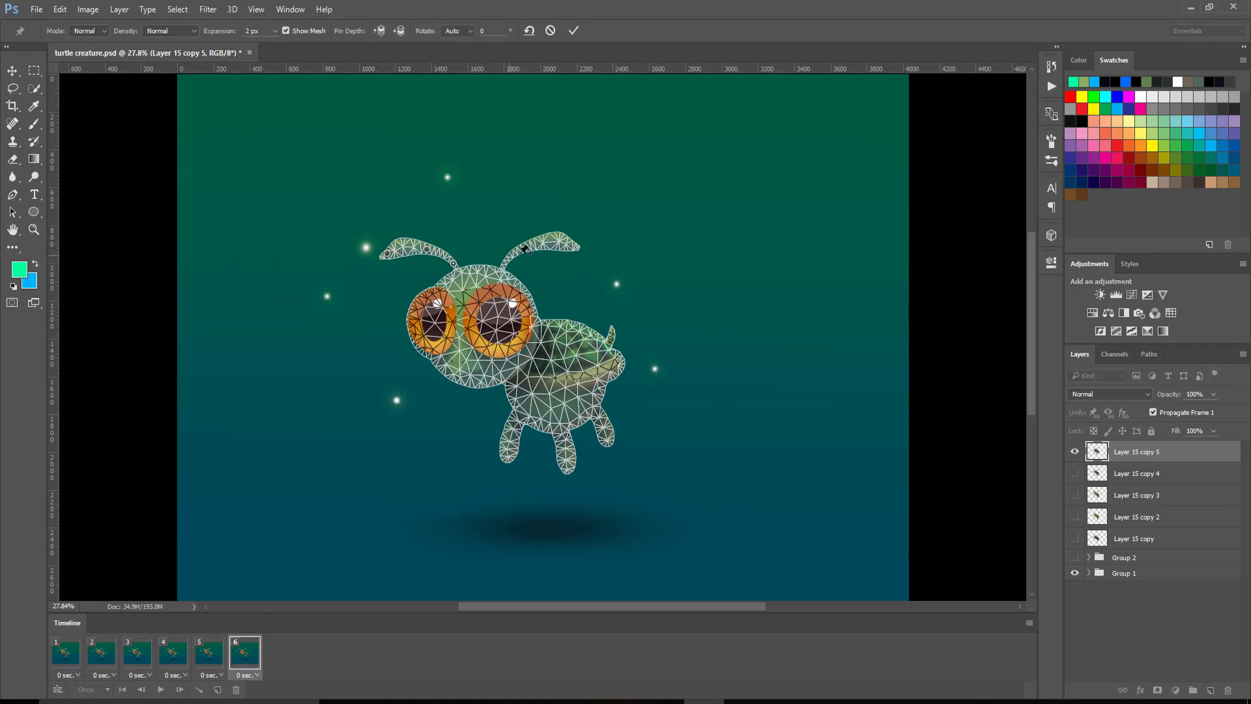
left_click(528, 245)
left_click(566, 242)
Add Puppet Warp pins on the turtle's tail, shell rim and legs, including the feet.
left_click(612, 326)
left_click(618, 362)
left_click(561, 436)
left_click(567, 469)
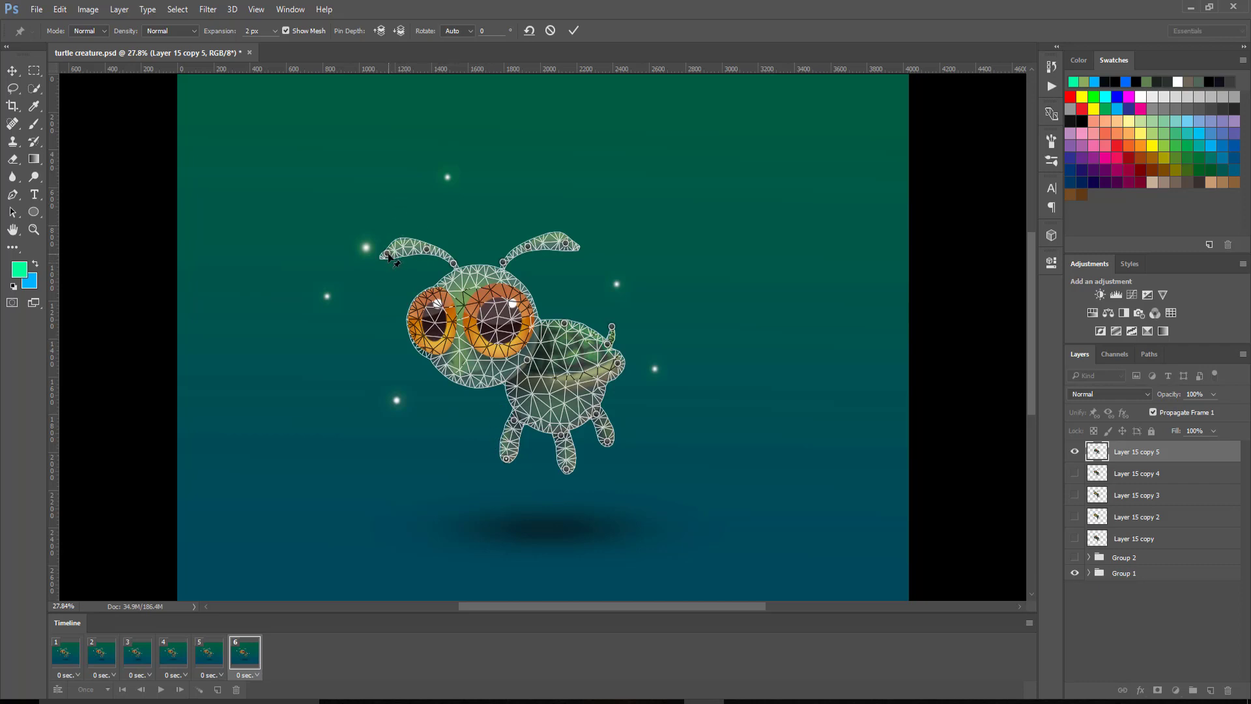
Raise the antenna tips slightly, bend the tail tip toward the body, spread the feet outward, and apply the warp to Layer 15 copy 5.
left_click_drag(387, 254, 432, 254)
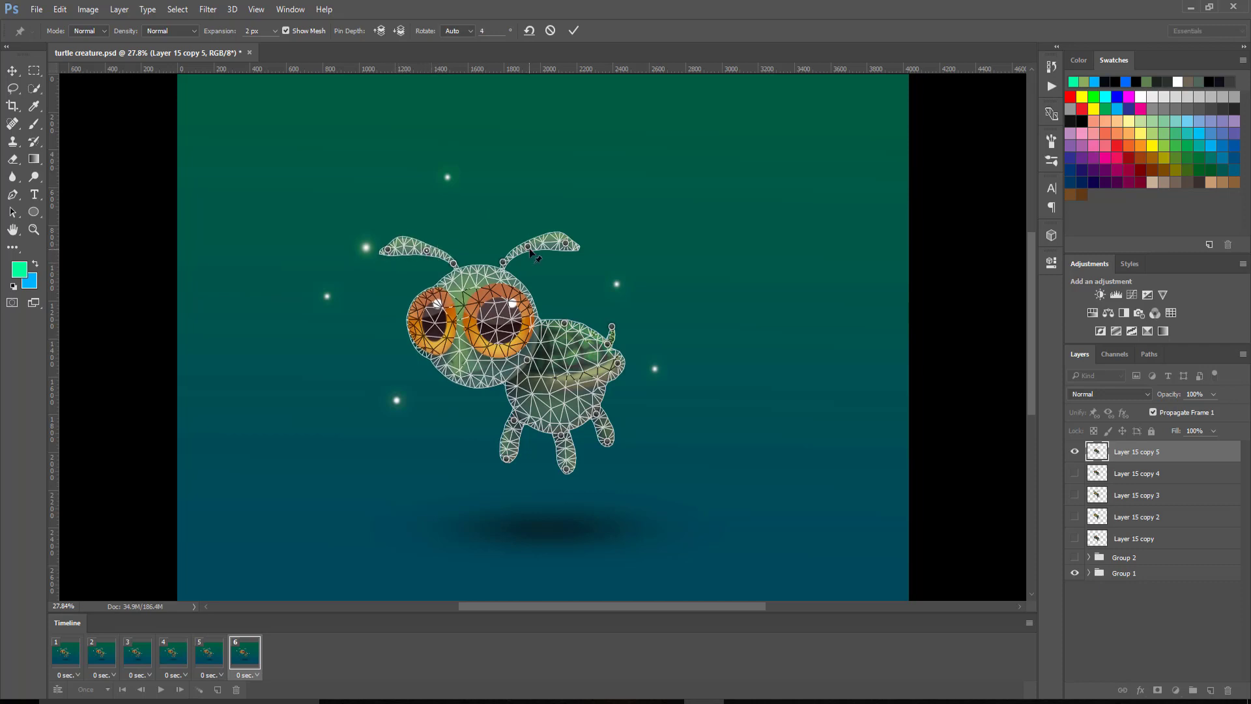
right_click(528, 246)
key("Escape")
left_click_drag(566, 243, 527, 246)
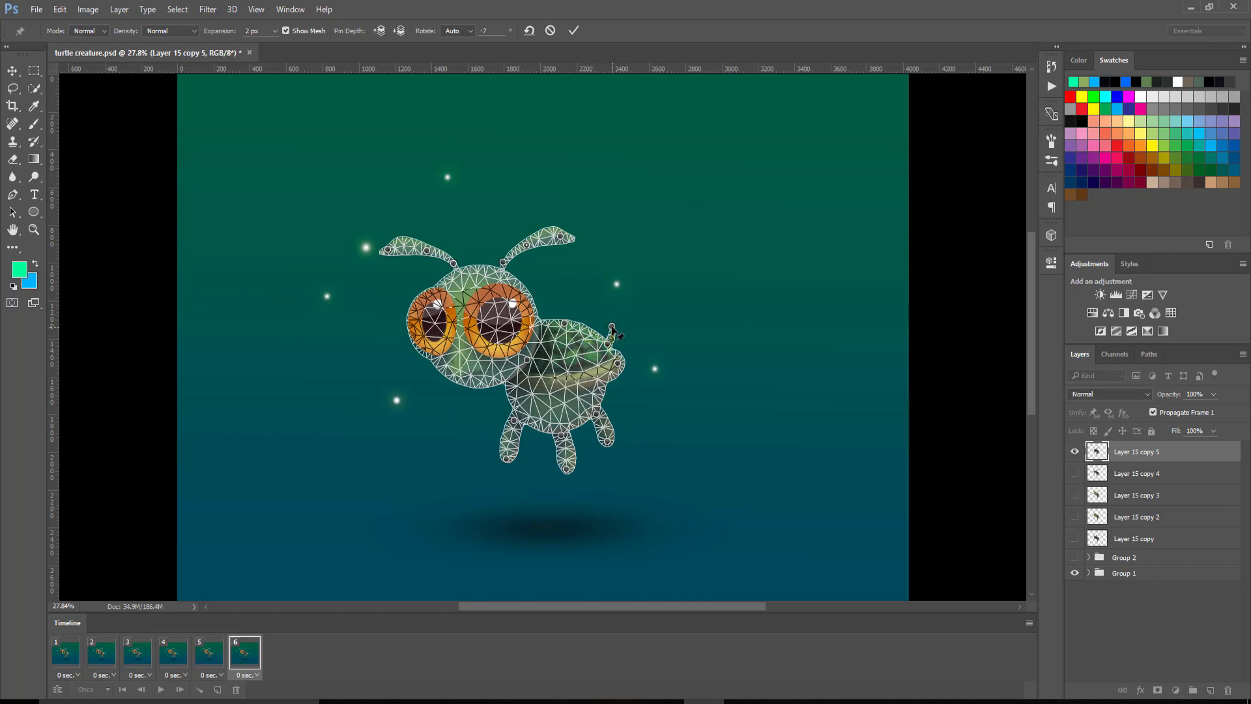
left_click_drag(611, 326, 609, 326)
left_click_drag(607, 444, 497, 458)
key("Return")
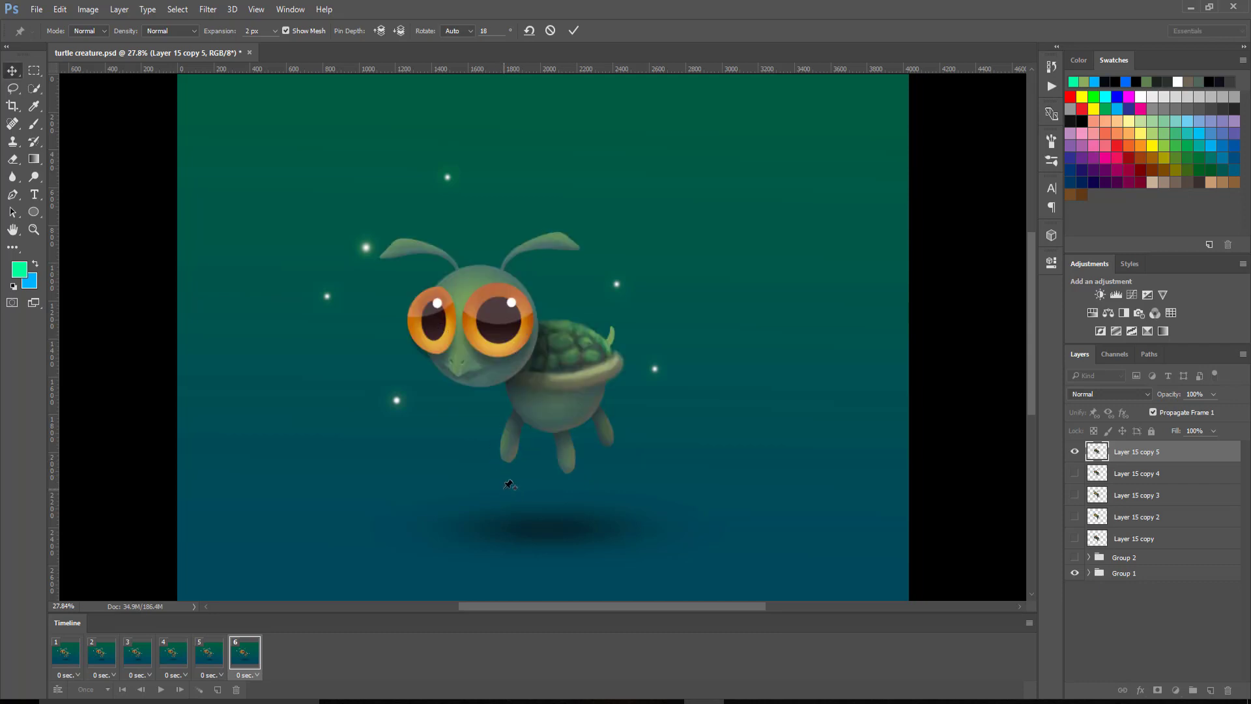
Compare Layer 15 copy 5 with Layer 15 copy 4 and copy 3, and nudge its turtle downward by about 20 px.
left_click(1075, 473)
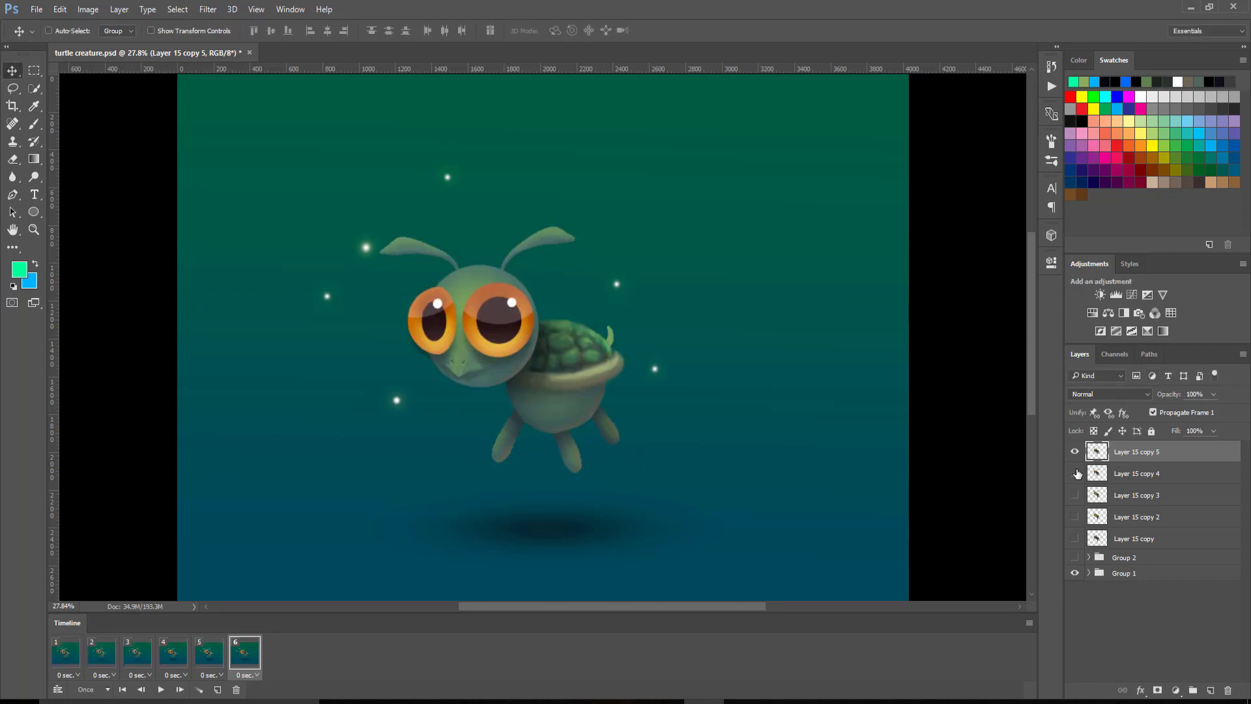
left_click(1075, 495)
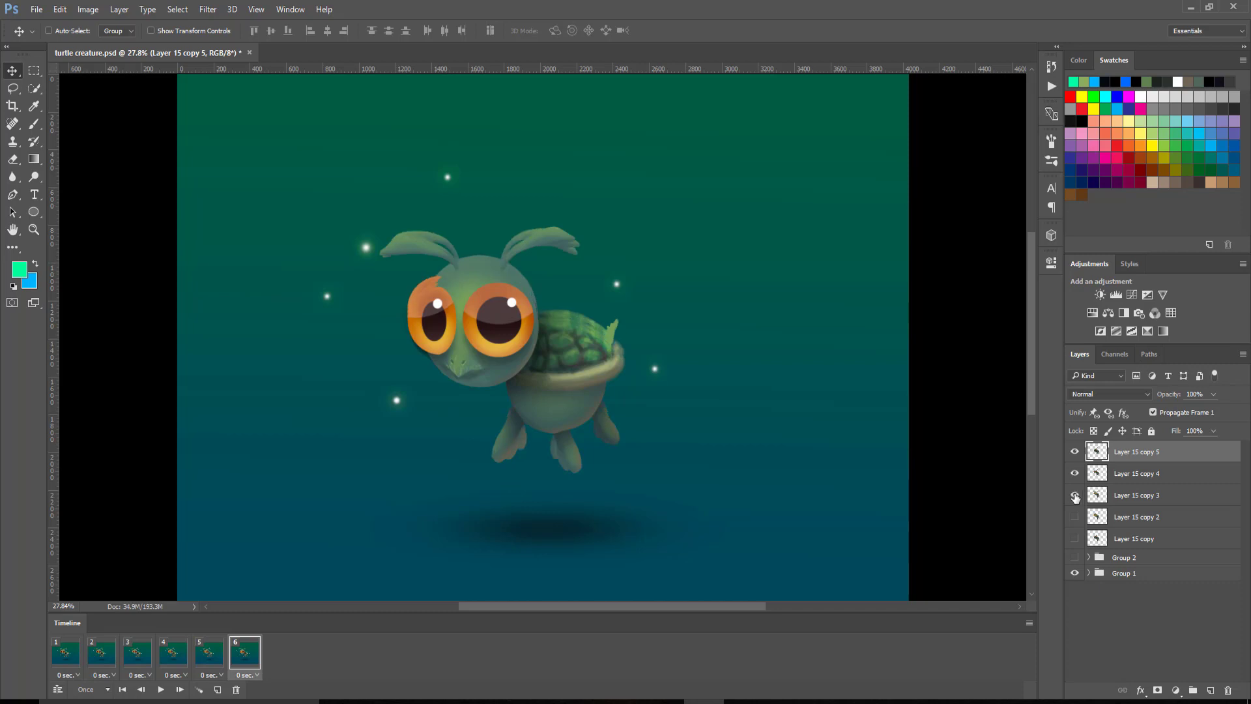
left_click(1075, 495)
left_click(1077, 474)
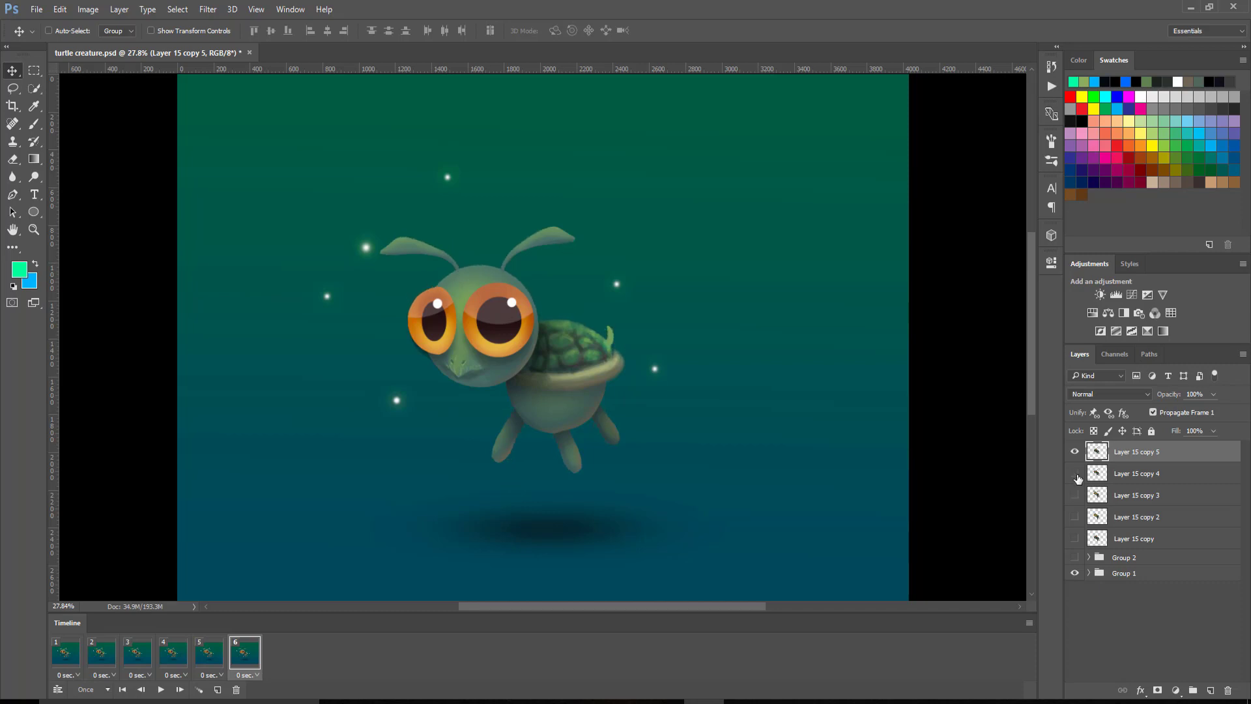
left_click(1076, 474)
left_click(1077, 474)
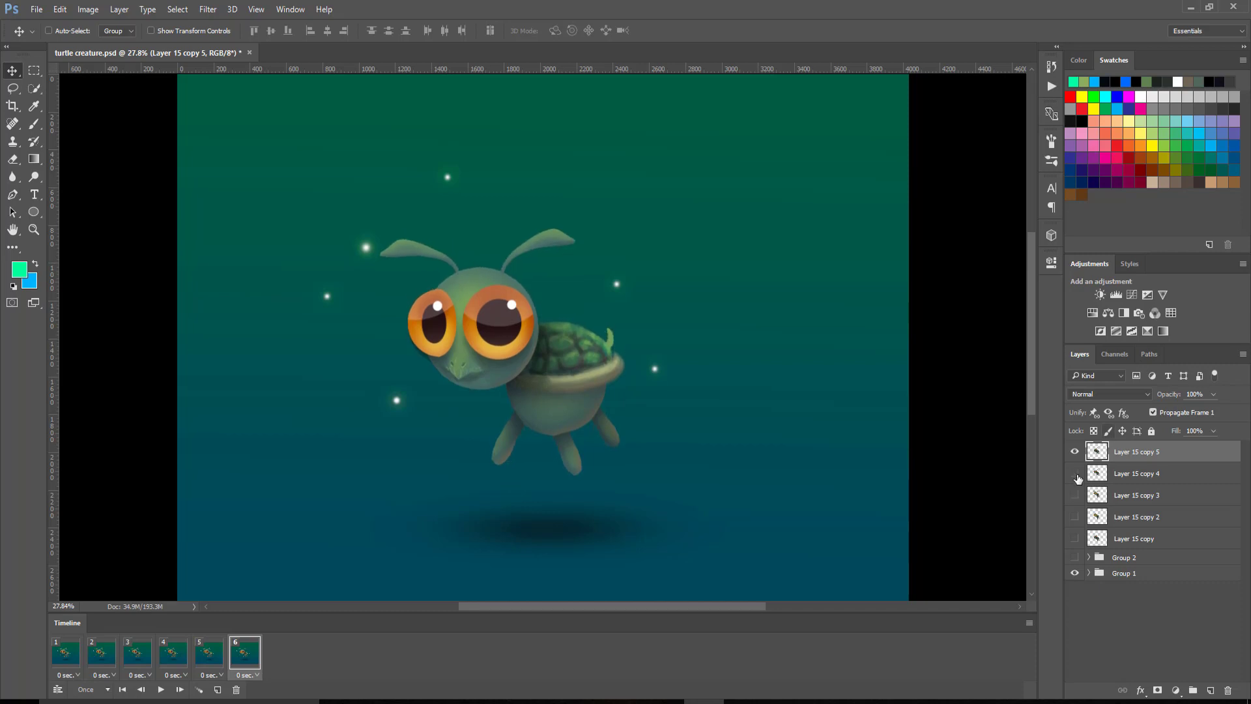
left_click(1076, 474)
left_click(1076, 474)
left_click(1076, 474)
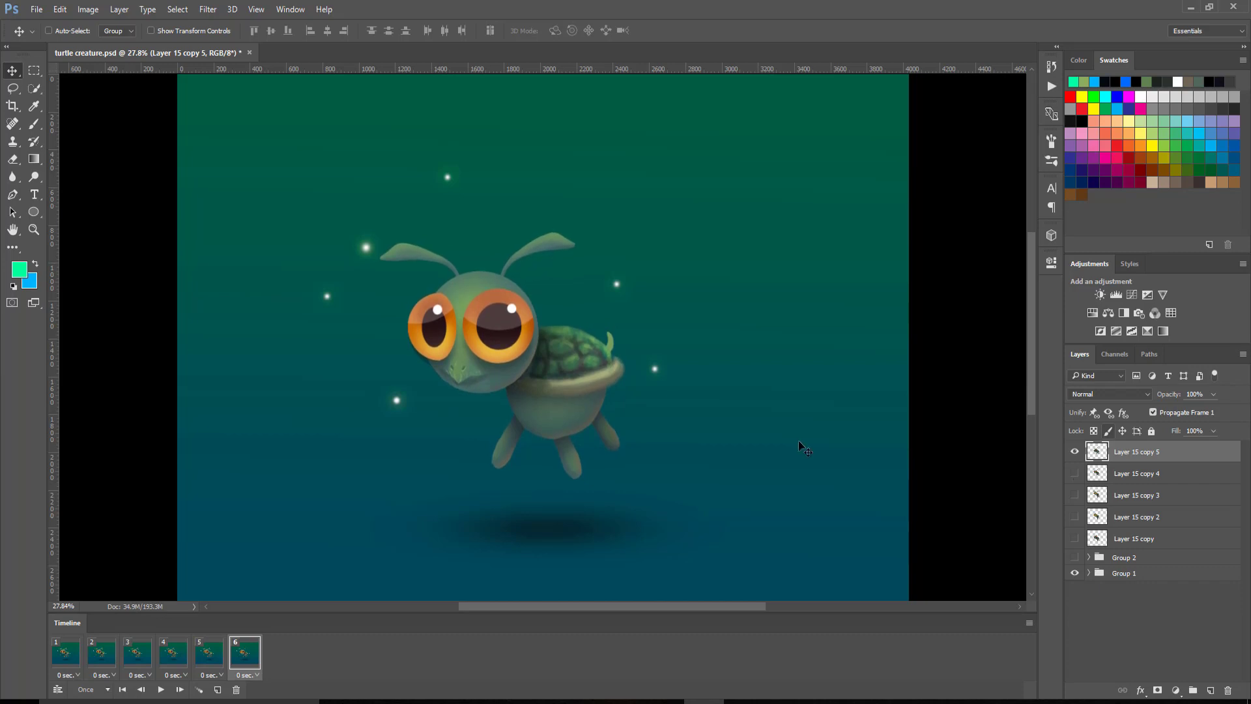
Alternate the visibility of Layer 15 copy 5 and Layer 15 copy 4 to compare the two turtle positions.
left_click(1077, 474)
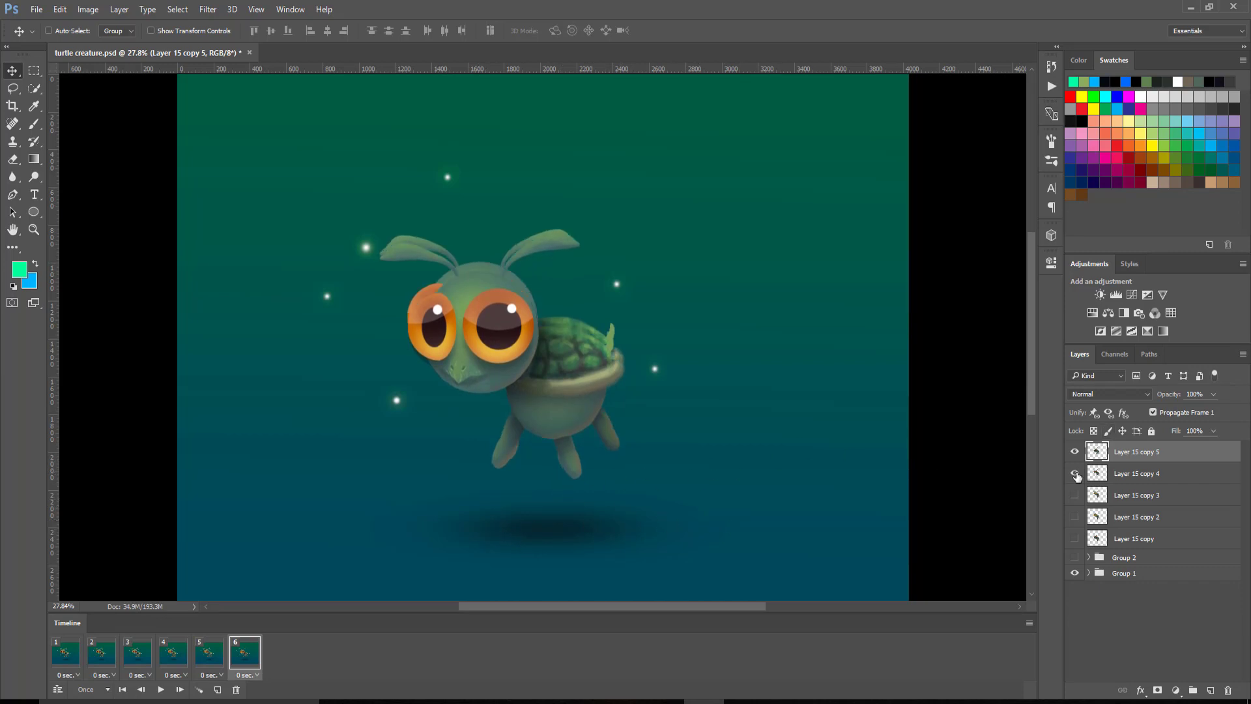
left_click(1076, 452)
left_click(1076, 452)
left_click(1076, 452)
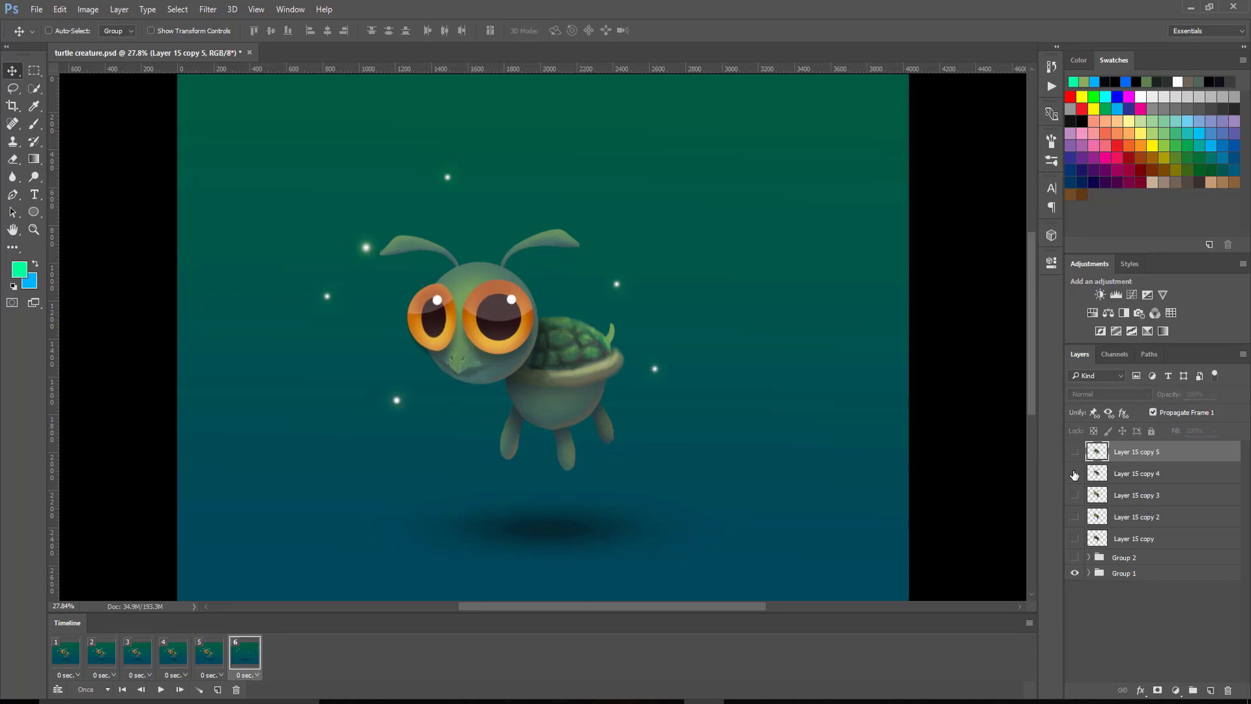
left_click(1076, 473)
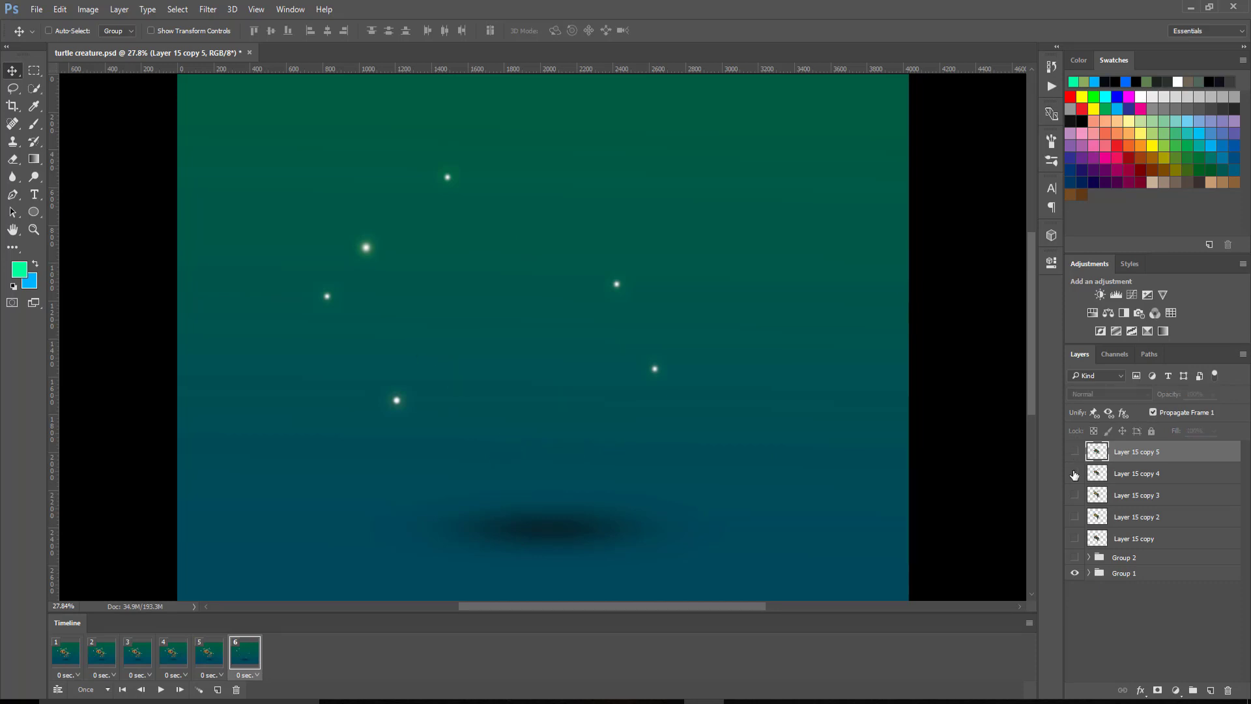
Duplicate Layer 15 copy 4, move the duplicate above Layer 15 copy 5, and hide Layer 15 copy 4.
left_click(1076, 474)
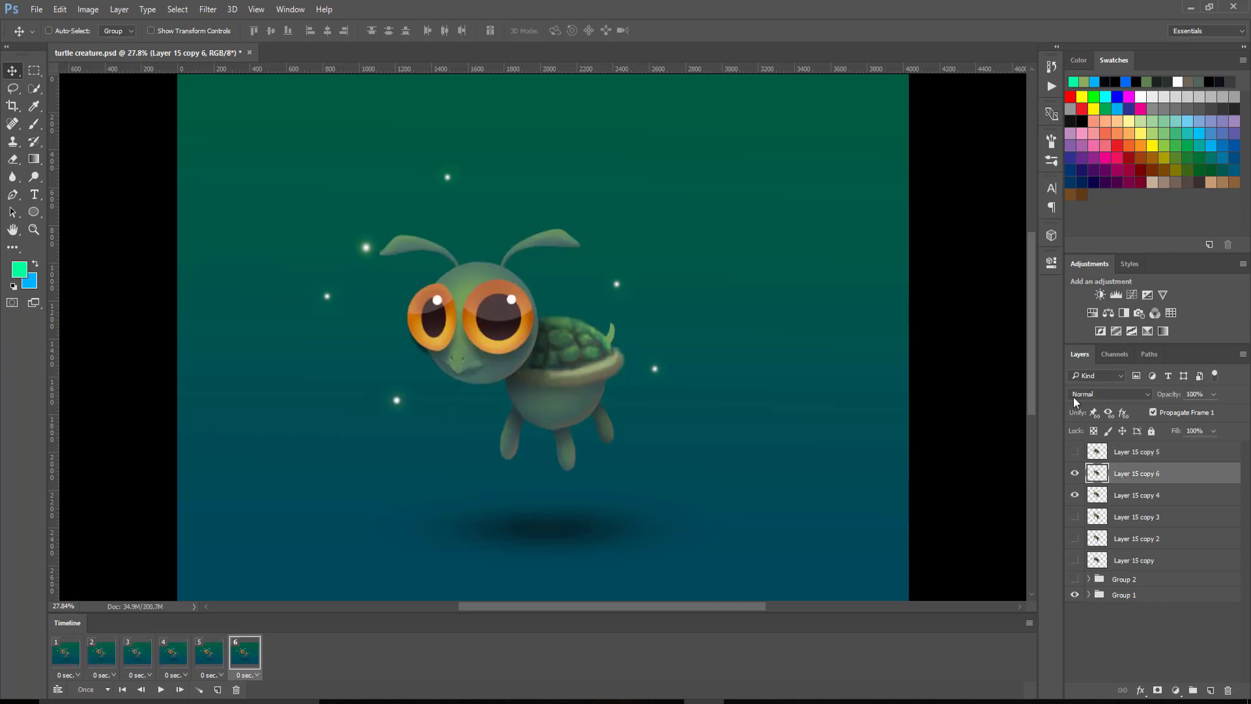
key("ctrl+j")
left_click_drag(1148, 451, 1149, 446)
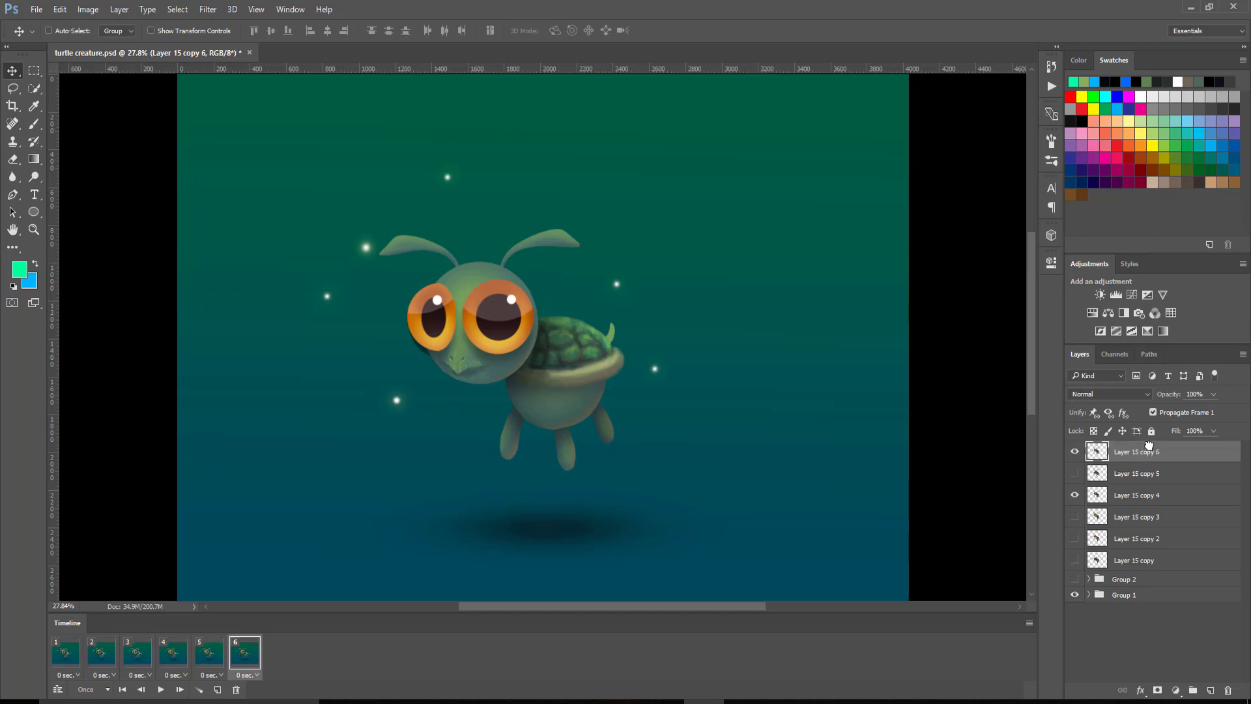
left_click(1075, 494)
Compare Layer 15 copy 6 with Layer 15 copy 5 and Layer 15 copy by toggling their visibility.
left_click(1075, 473)
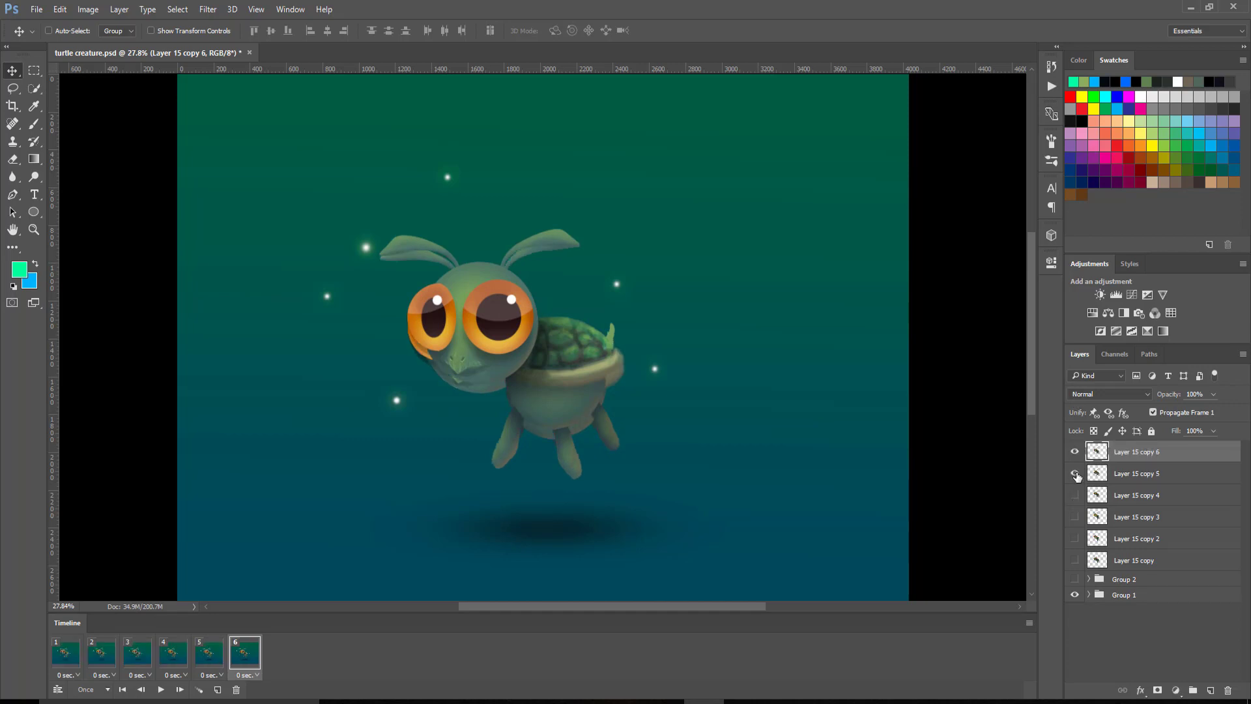
left_click(1075, 452)
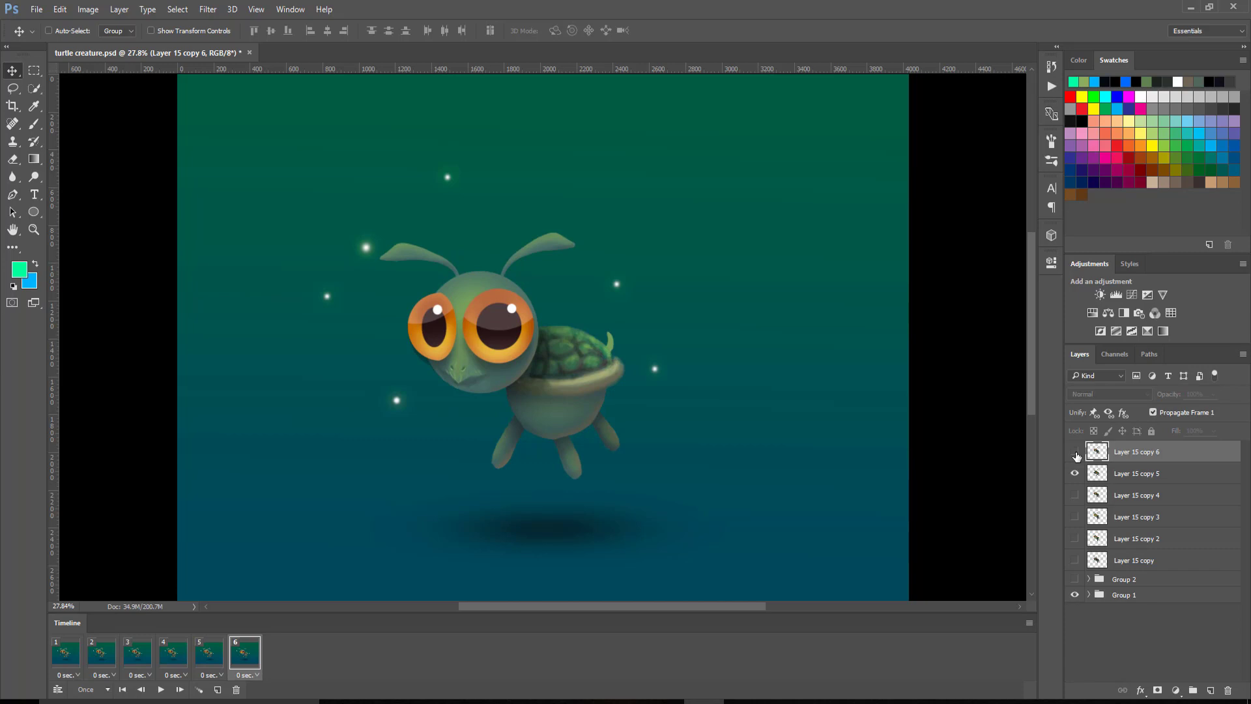
left_click(1075, 451)
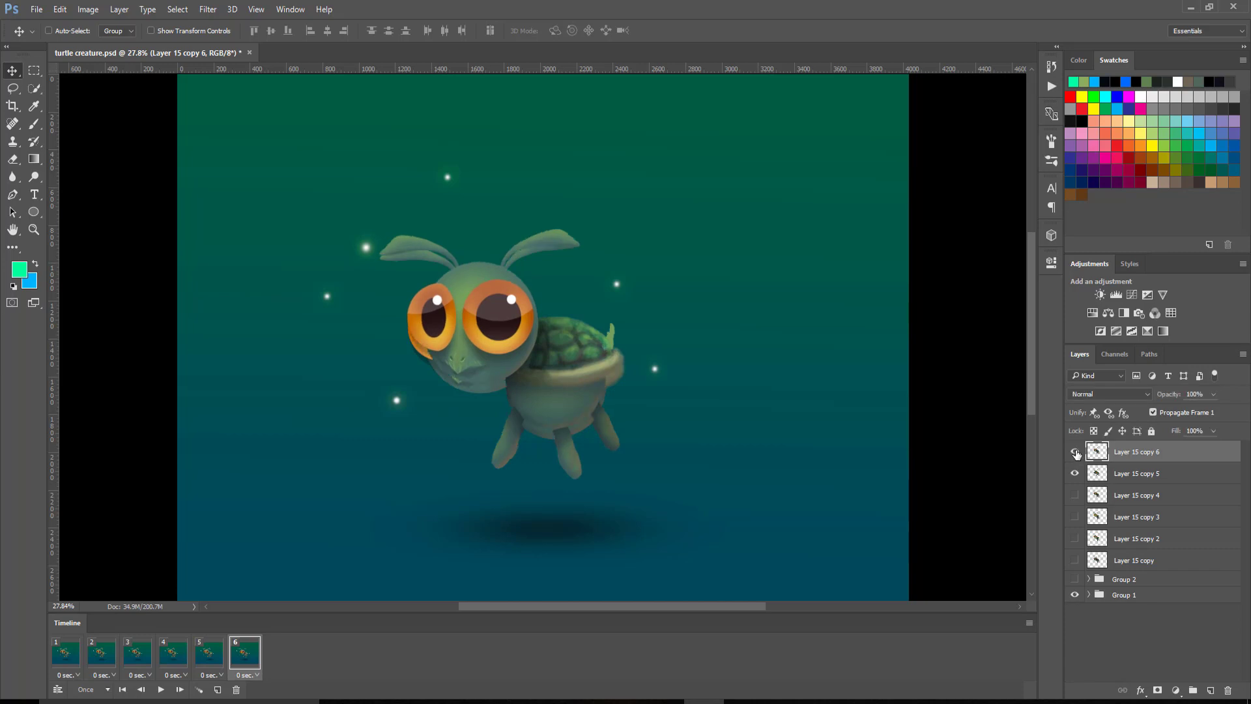
left_click(1074, 560)
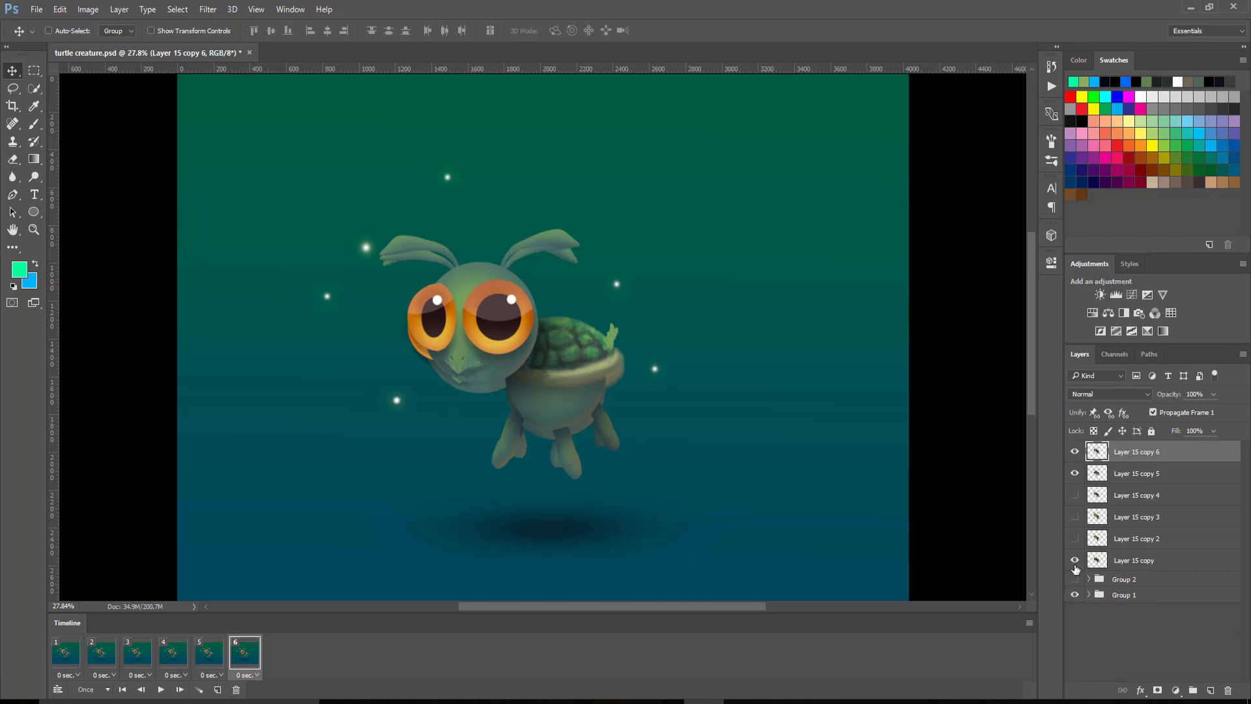
left_click_drag(1076, 476, 1076, 454)
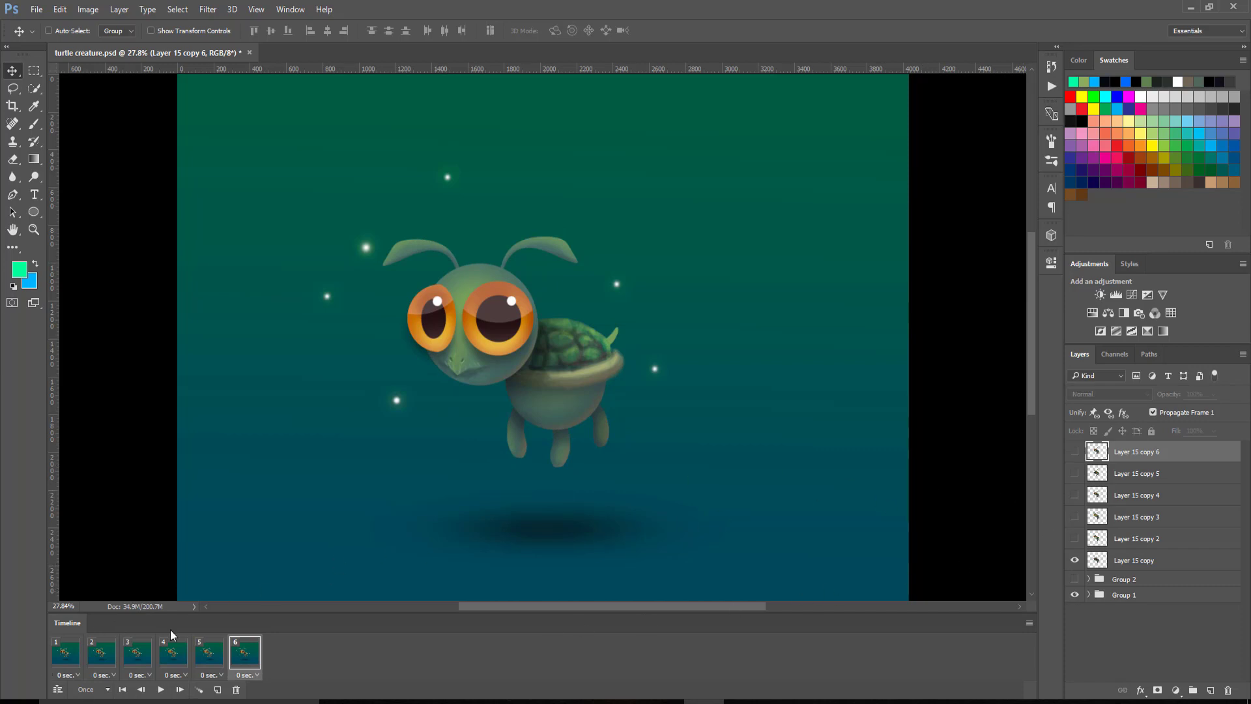
Show Layer 15 copy as the only turtle copy in frame 1 and Layer 15 copy 2 as the only one in frame 2.
left_click(66, 657)
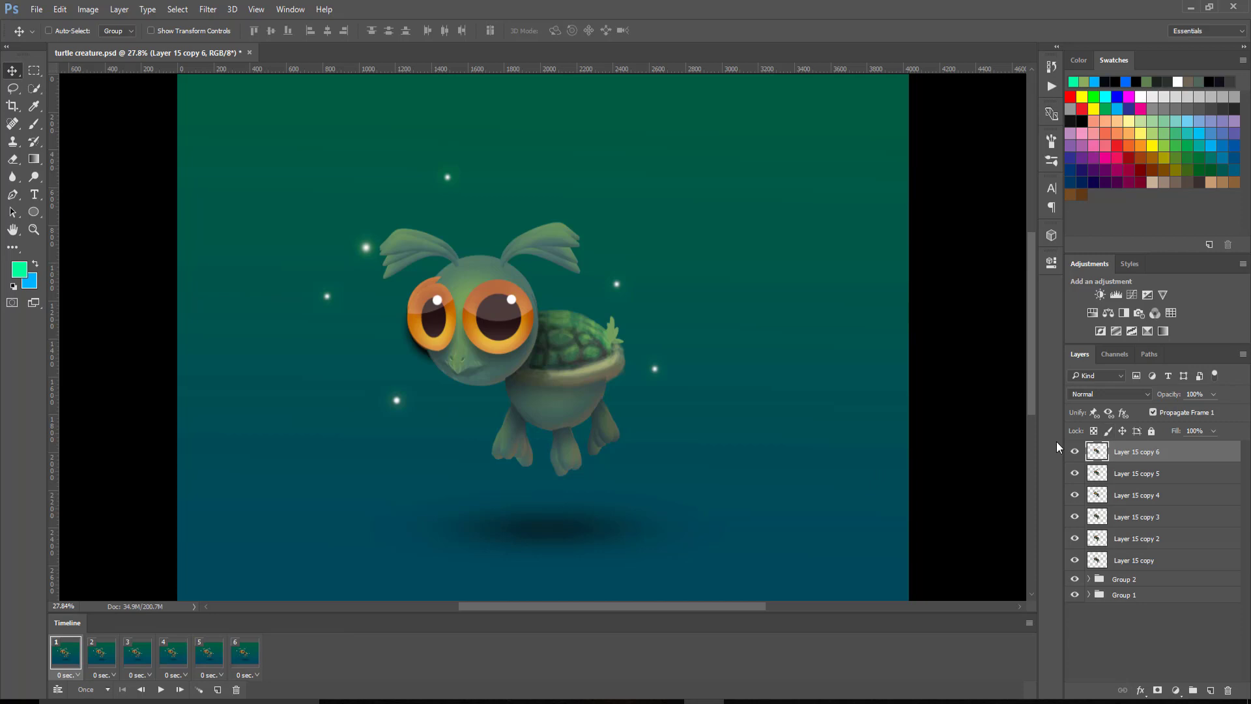
left_click_drag(1075, 451, 1076, 539)
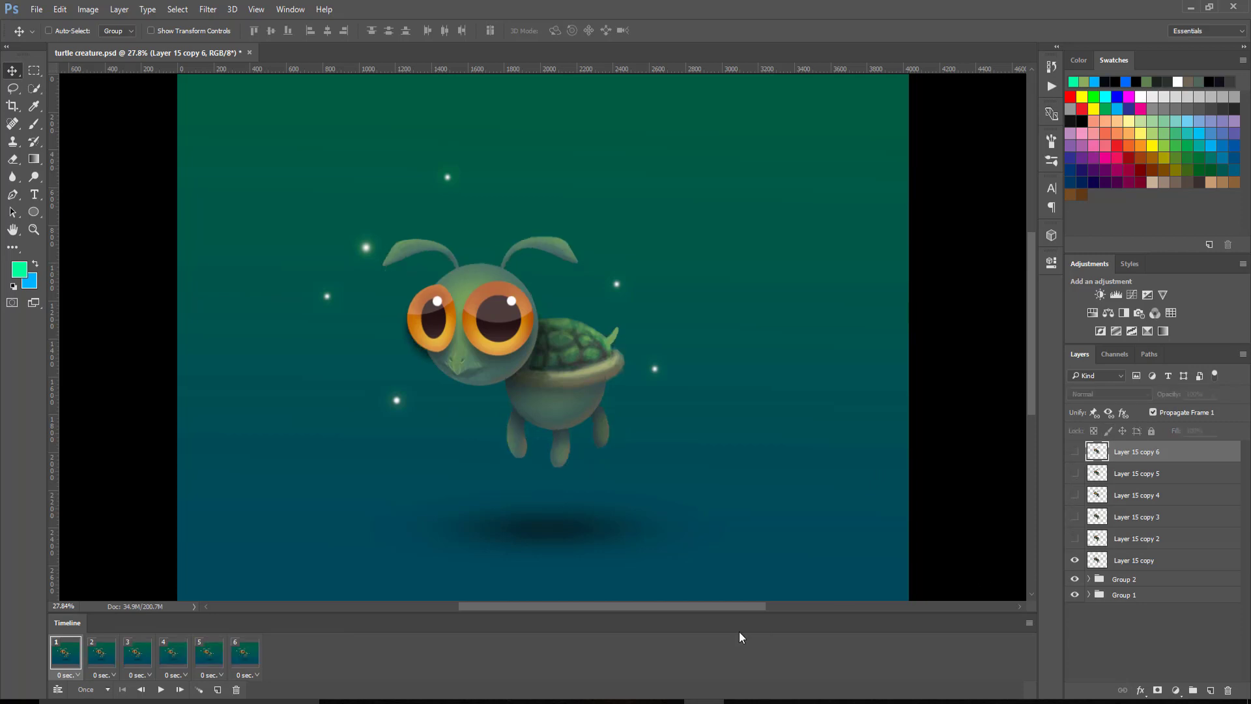
left_click(100, 653)
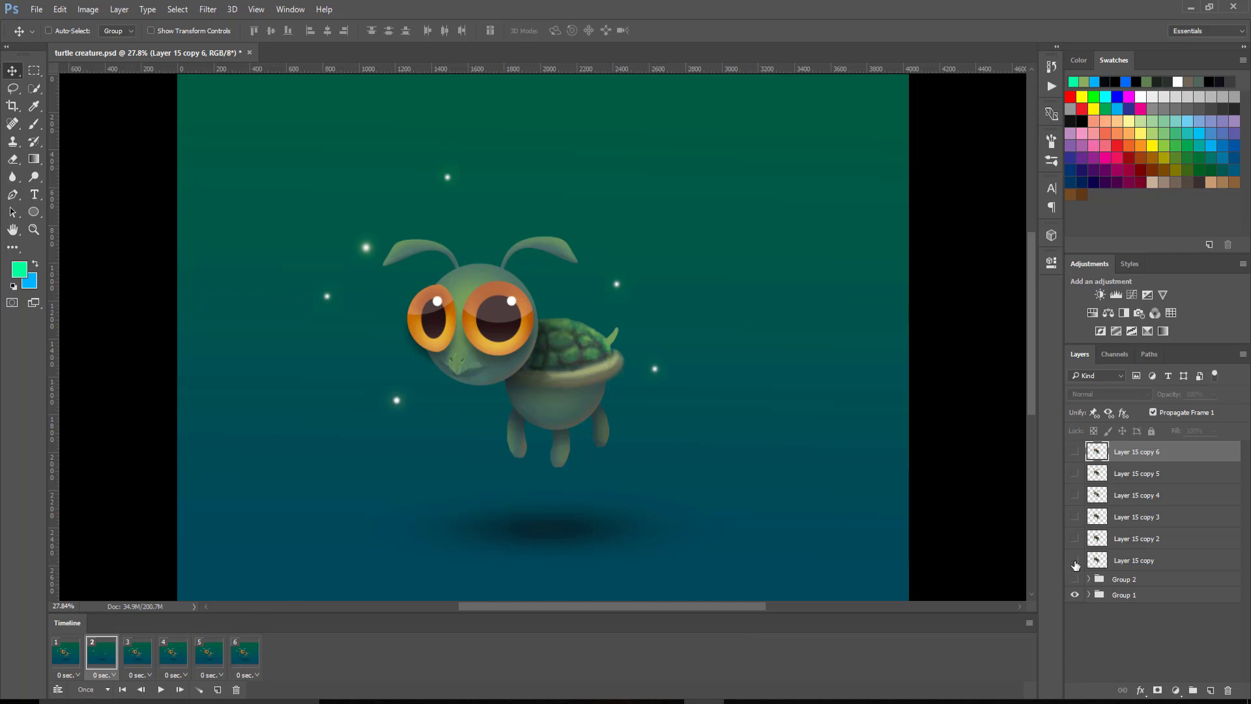
left_click(1075, 560)
left_click(1075, 539)
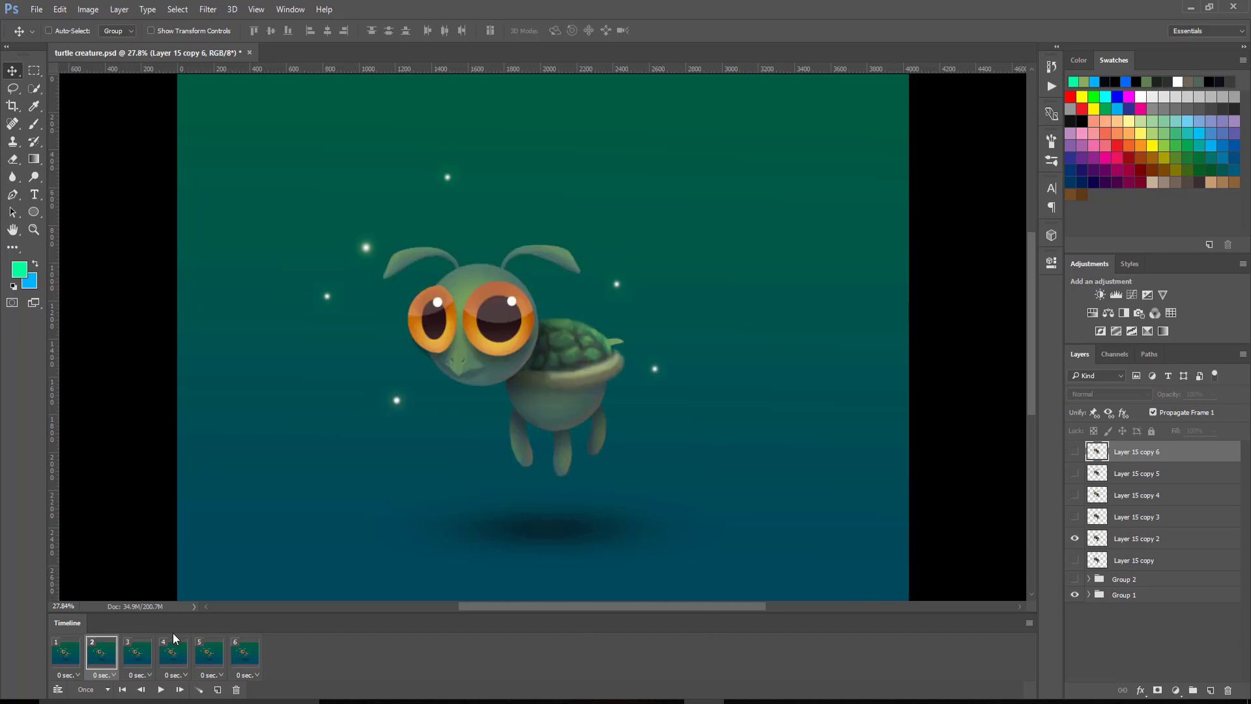
Replace the visible Layer 15 copy with Layer 15 copy 3 in frame 3 and with Layer 15 copy 4 in frame 4.
left_click(137, 651)
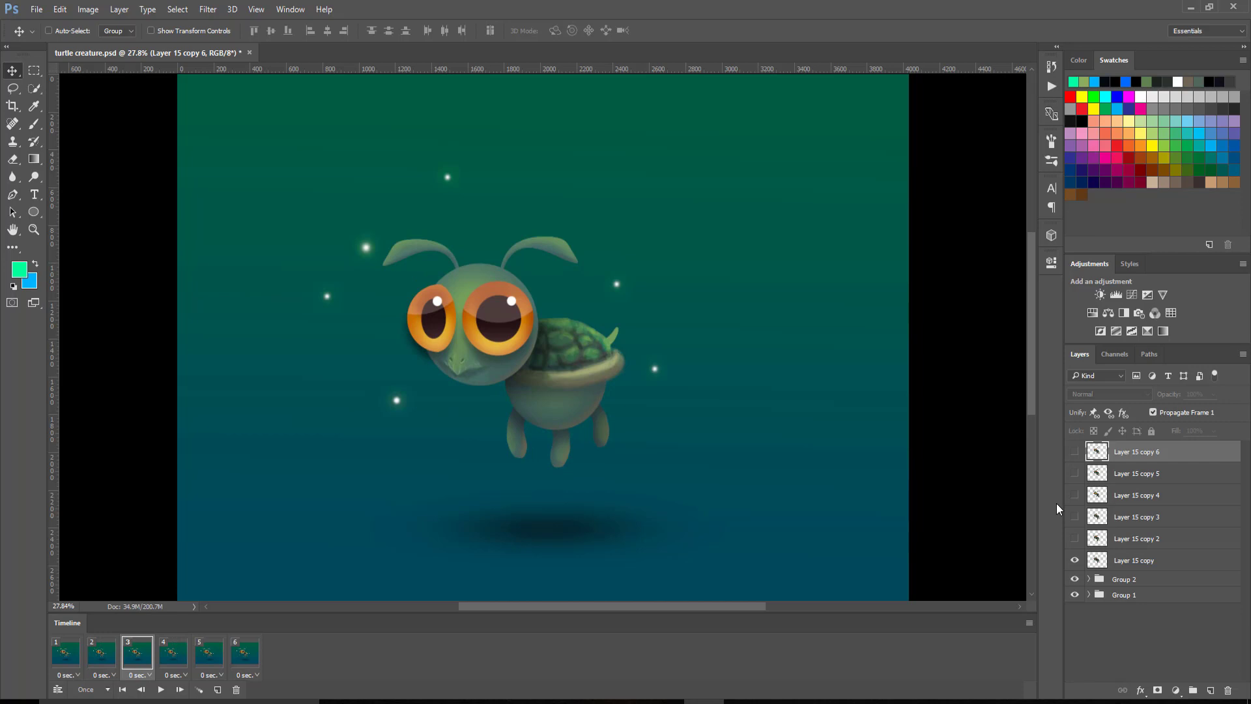
left_click(1075, 561)
left_click(1075, 517)
left_click(173, 654)
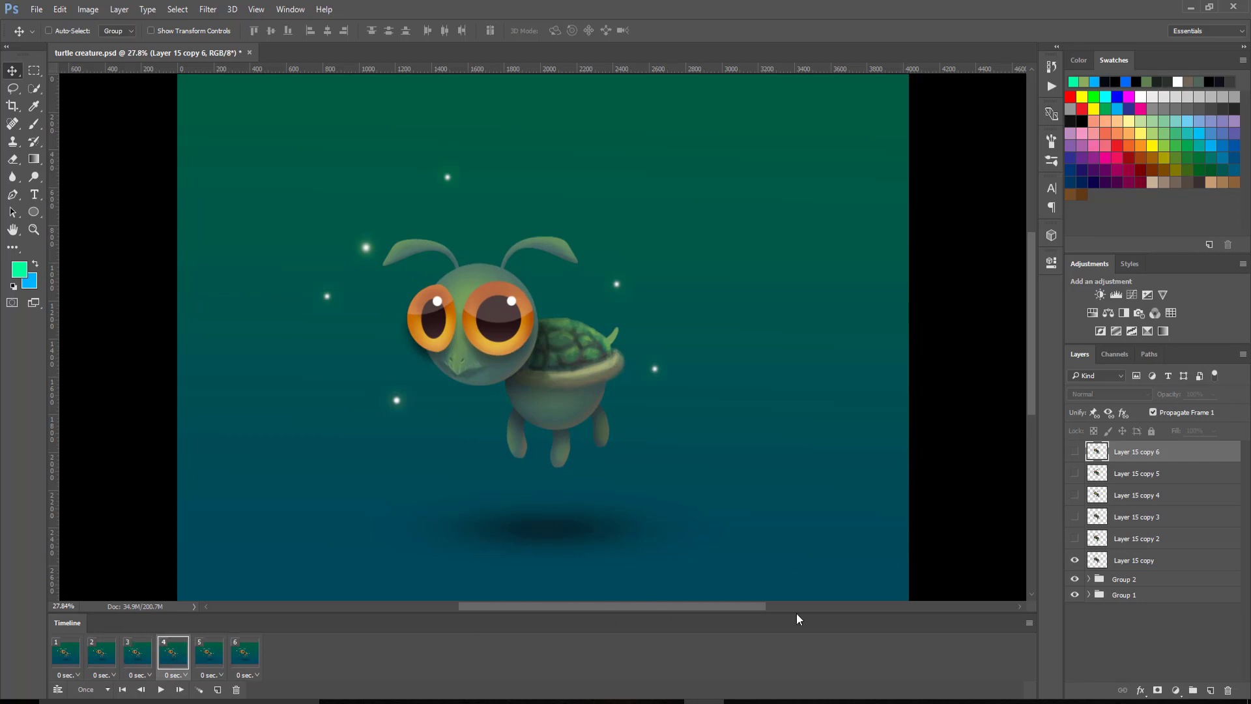
left_click(1075, 560)
left_click(1075, 495)
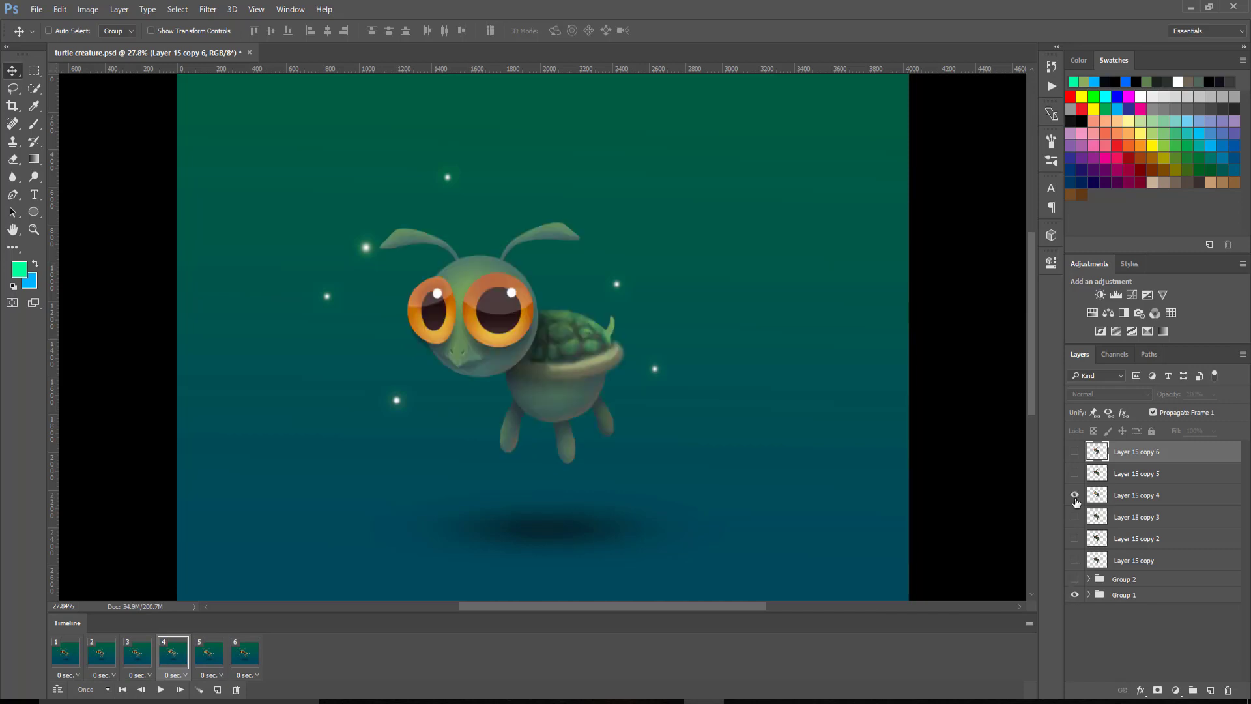
Replace the visible Layer 15 copy with Layer 15 copy 5 in frame 5 and with Layer 15 copy 6 in frame 6.
left_click(218, 647)
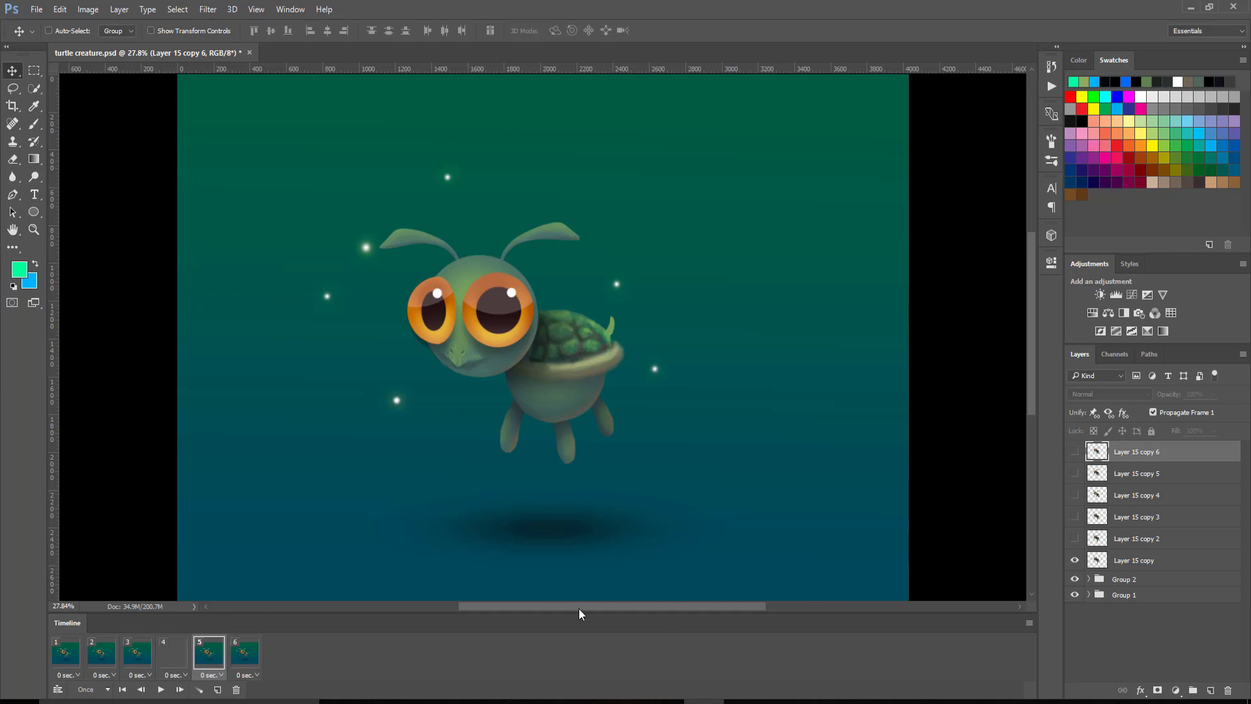
left_click(1075, 562)
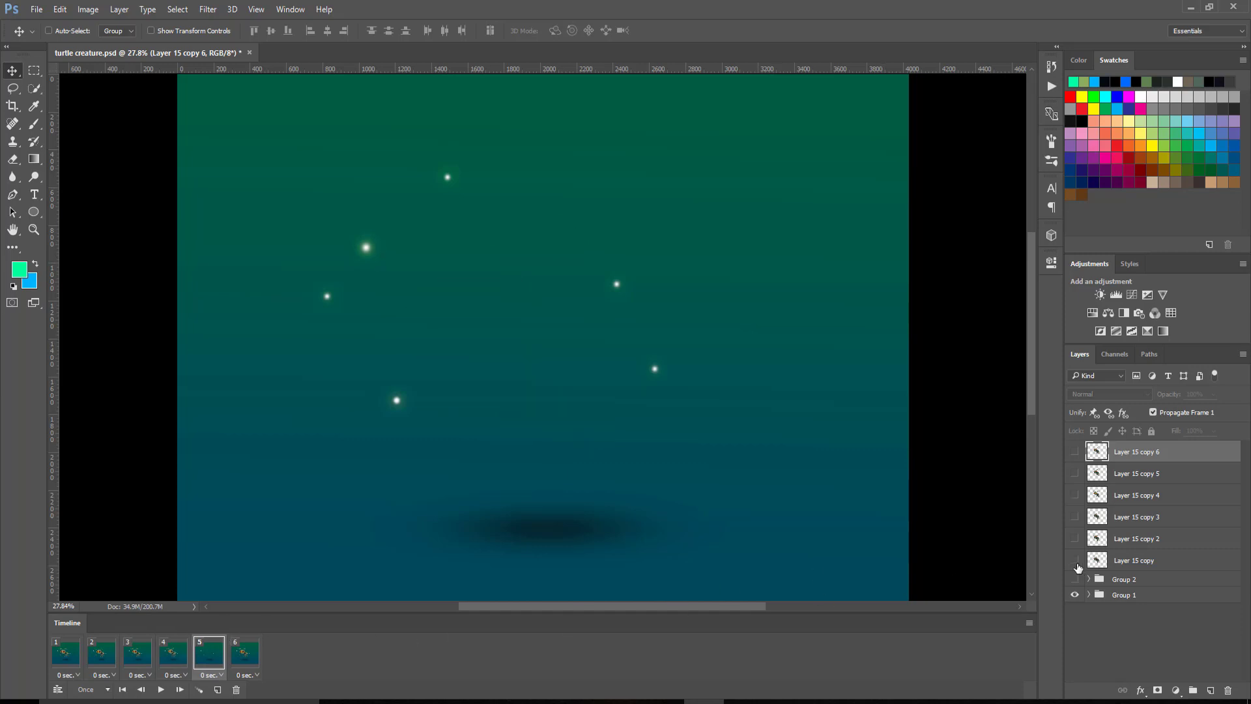
left_click(1075, 560)
left_click(245, 653)
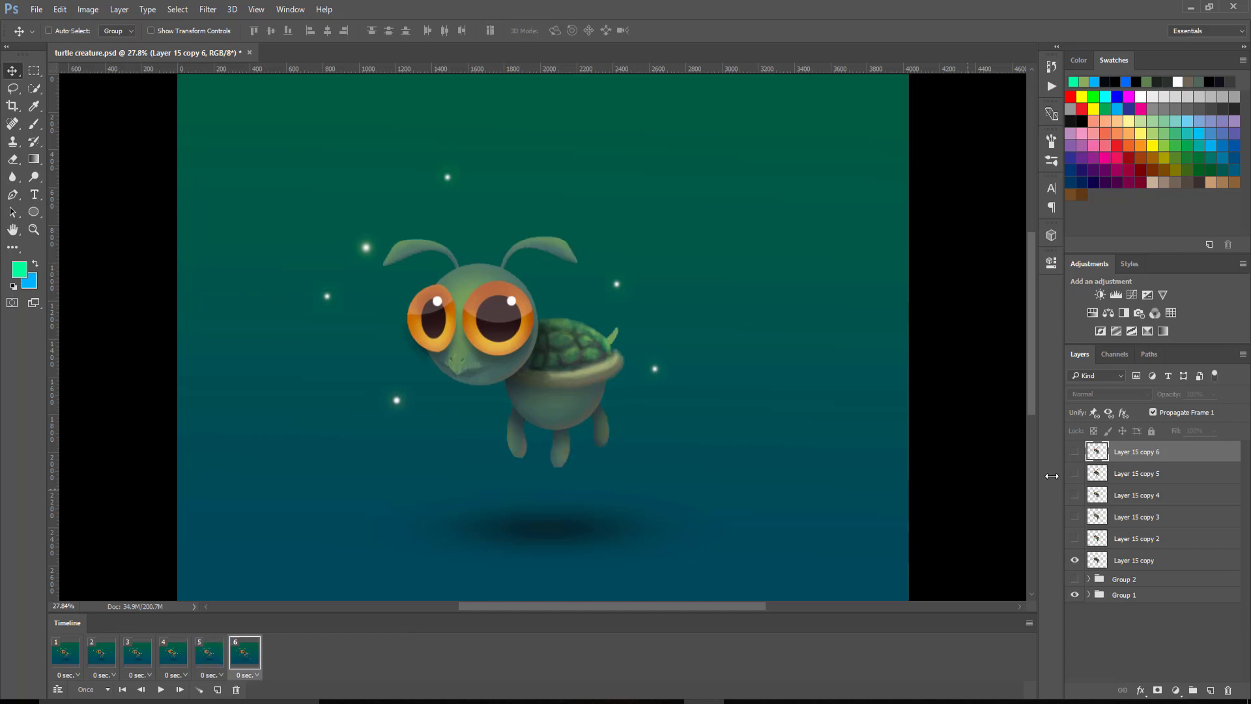
left_click(1075, 561)
left_click(1075, 452)
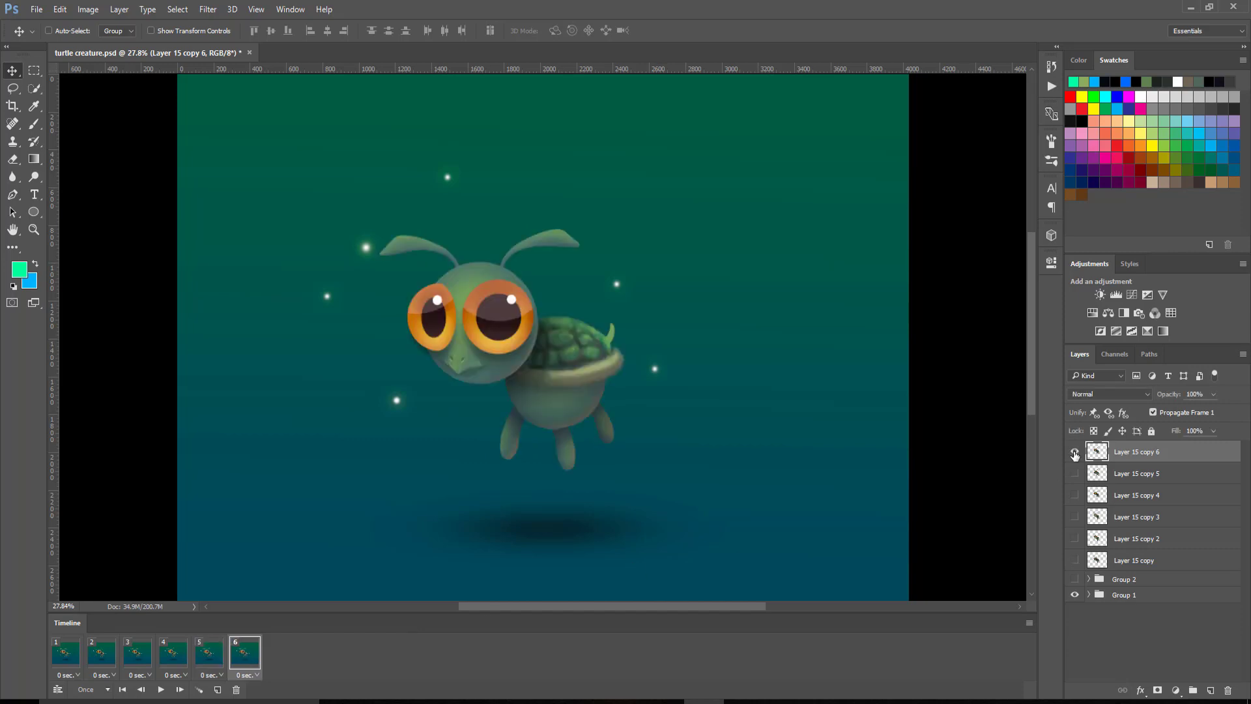
Go through animation frames 1 to 5 in order to check the turtle pose in each.
left_click(64, 661)
left_click(111, 663)
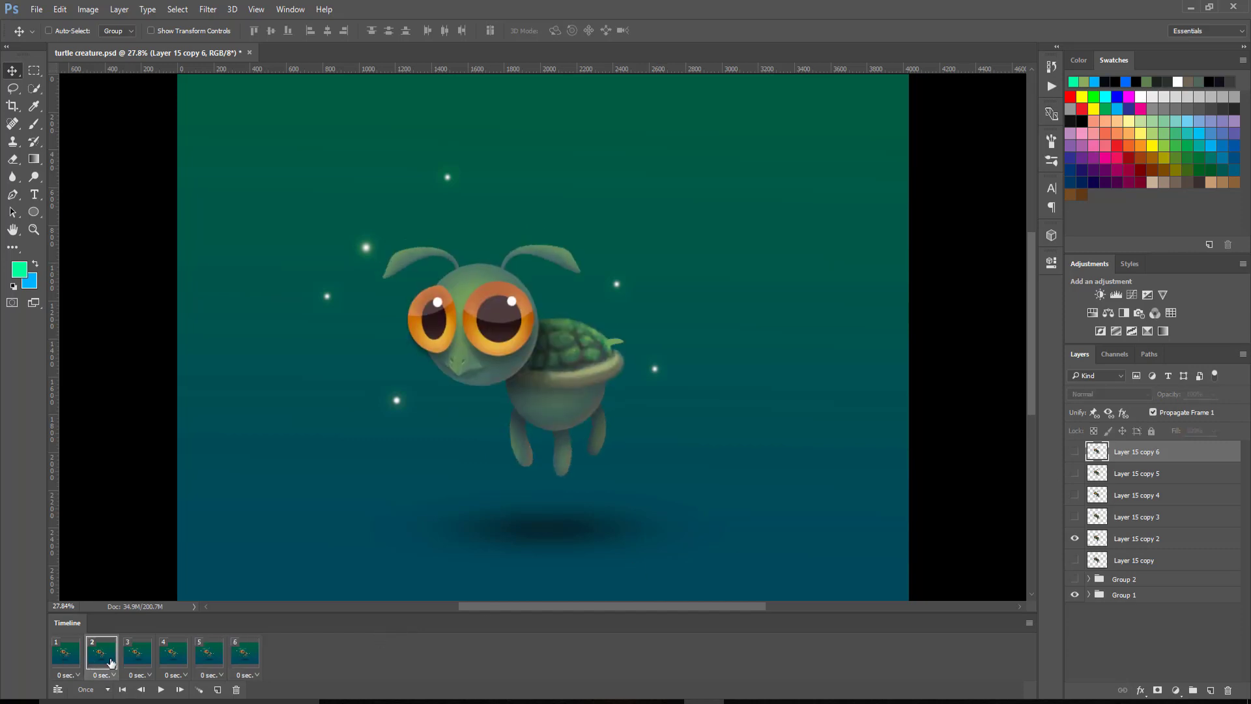
left_click(139, 660)
left_click(173, 660)
left_click(210, 660)
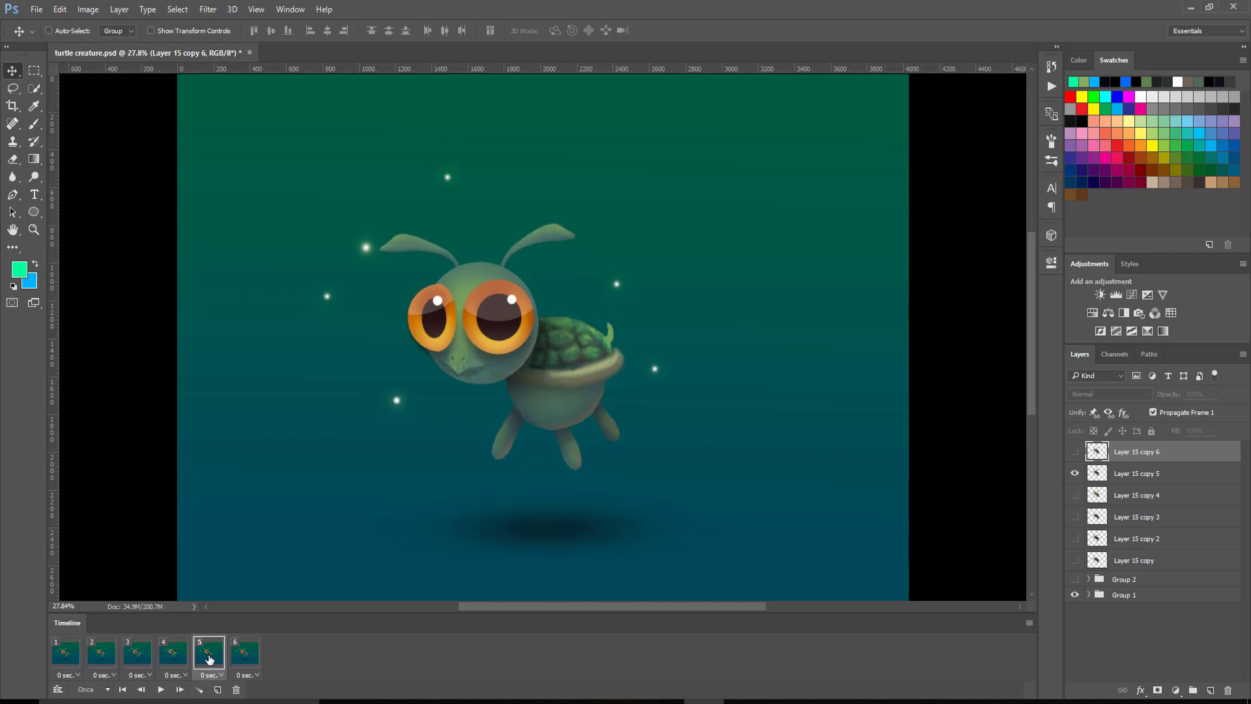
Check the turtle poses in frames 6, 5 and 4, and play the animation from frame 1.
left_click(245, 660)
left_click(213, 663)
left_click(172, 663)
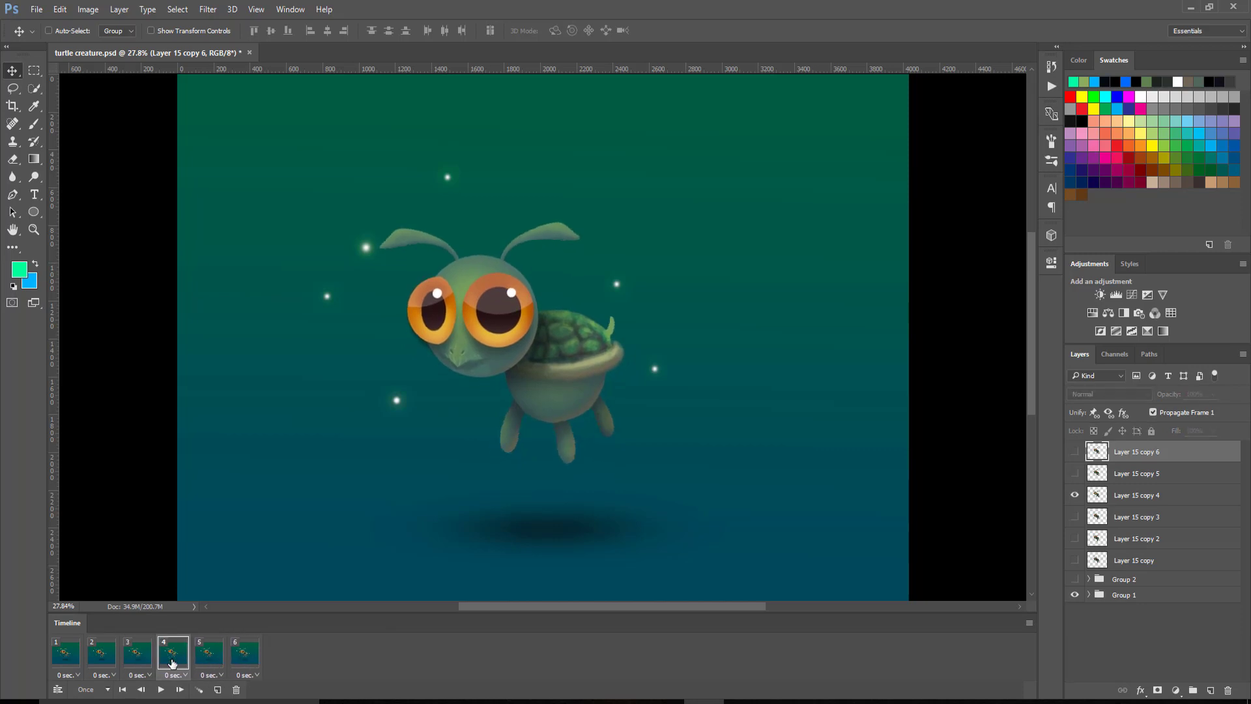
left_click(76, 664)
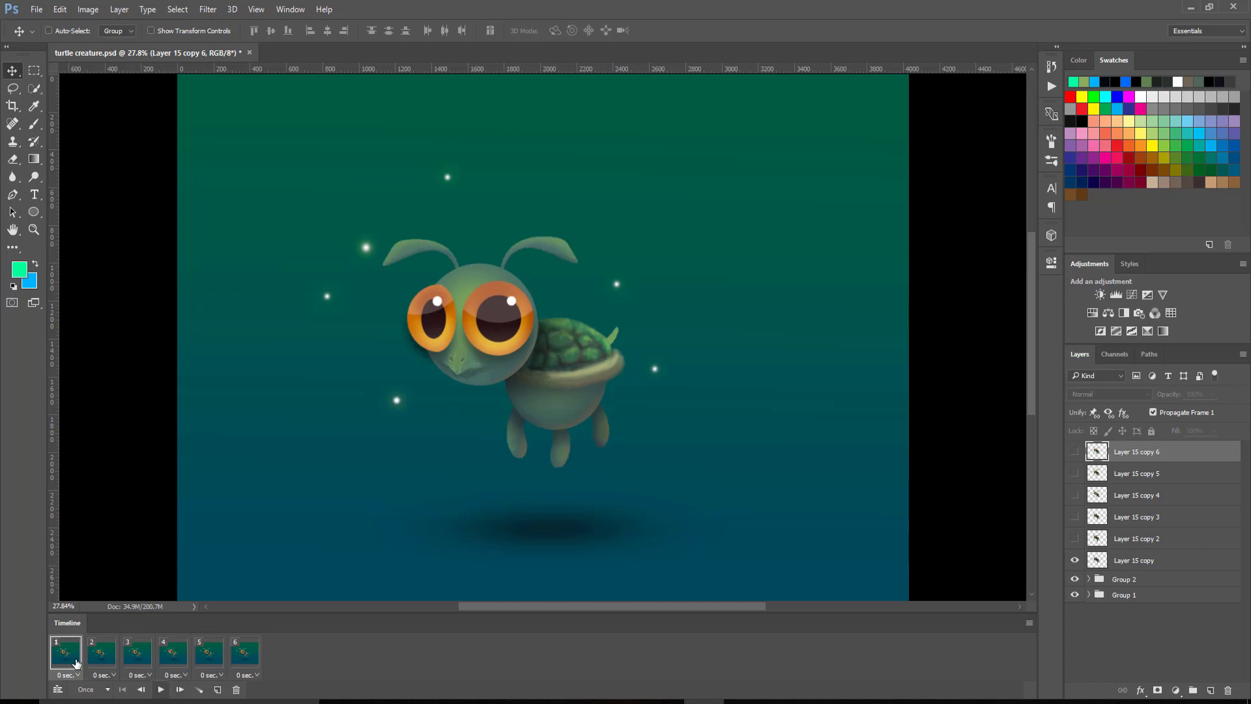
left_click(161, 691)
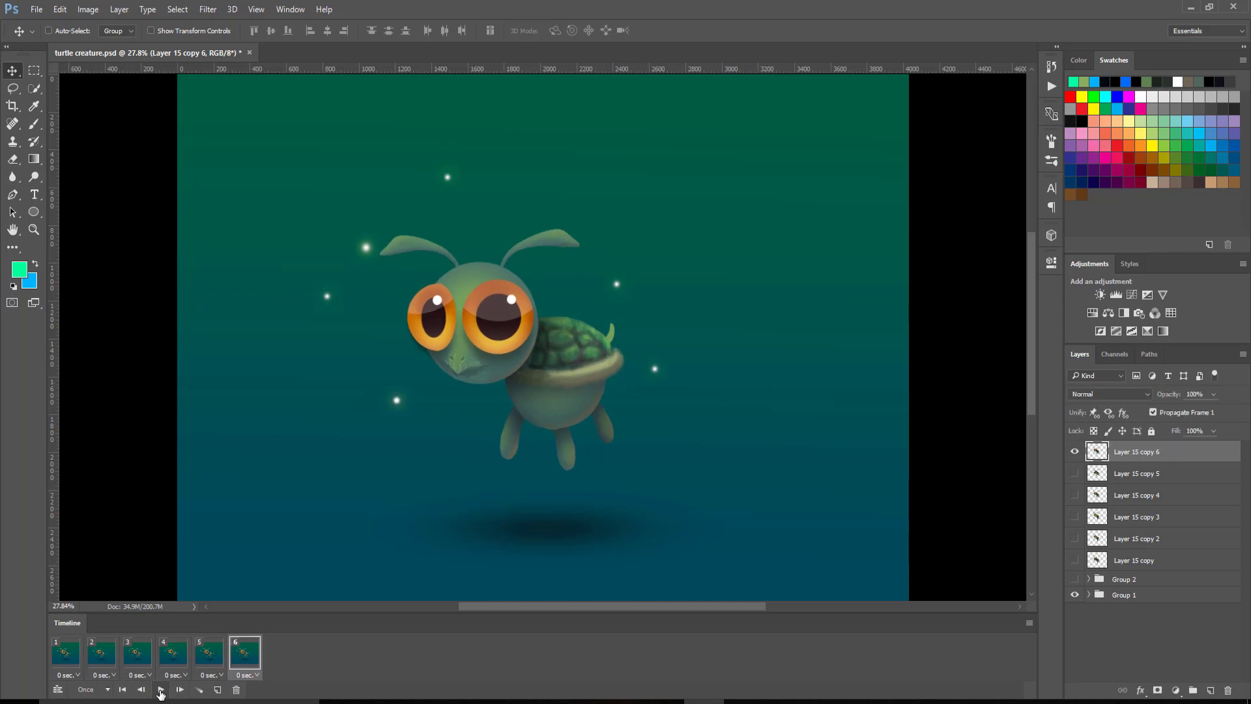
left_click(160, 691)
Nudge Layer 15 copy 2 slightly upward in frame 2, comparing its position with frame 1.
left_click(66, 653)
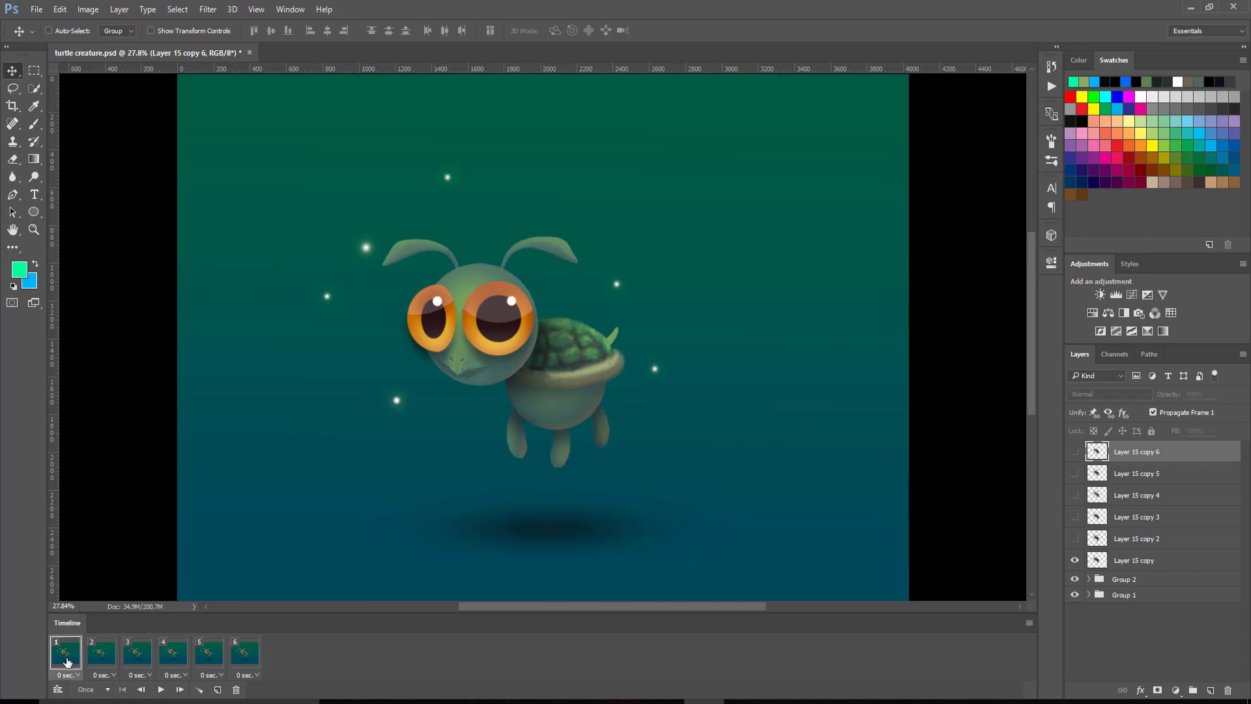
left_click(104, 659)
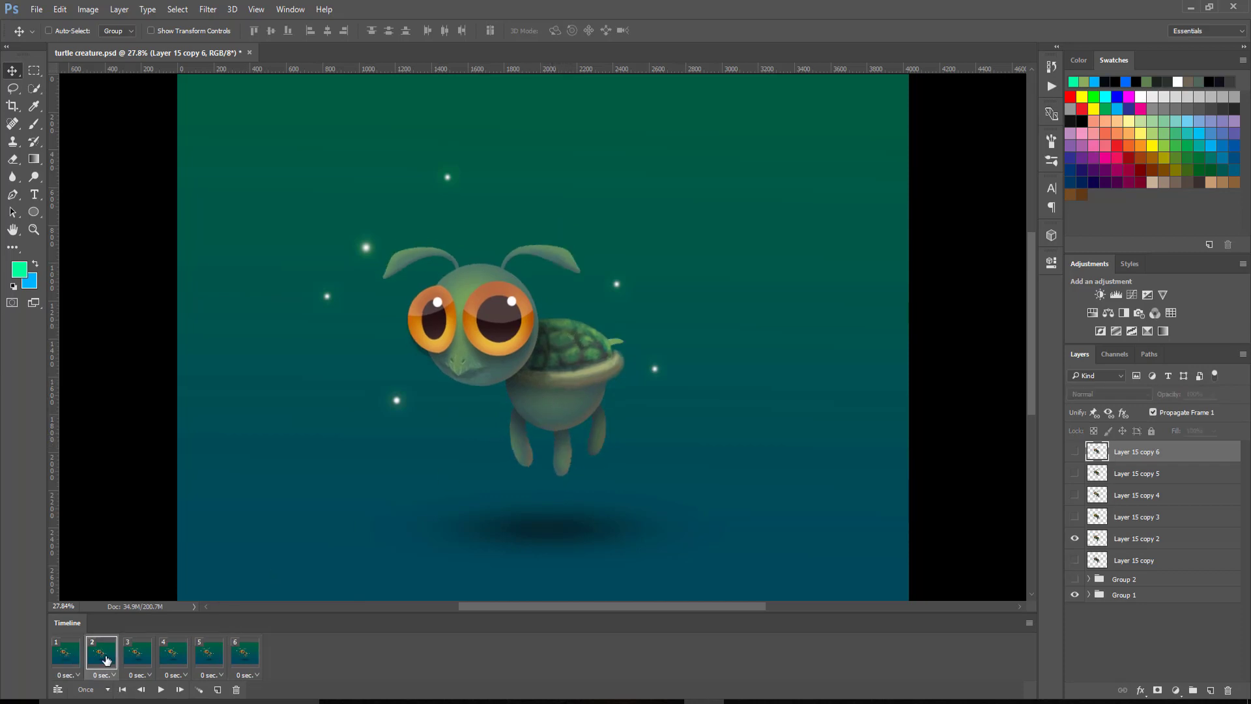
left_click(69, 659)
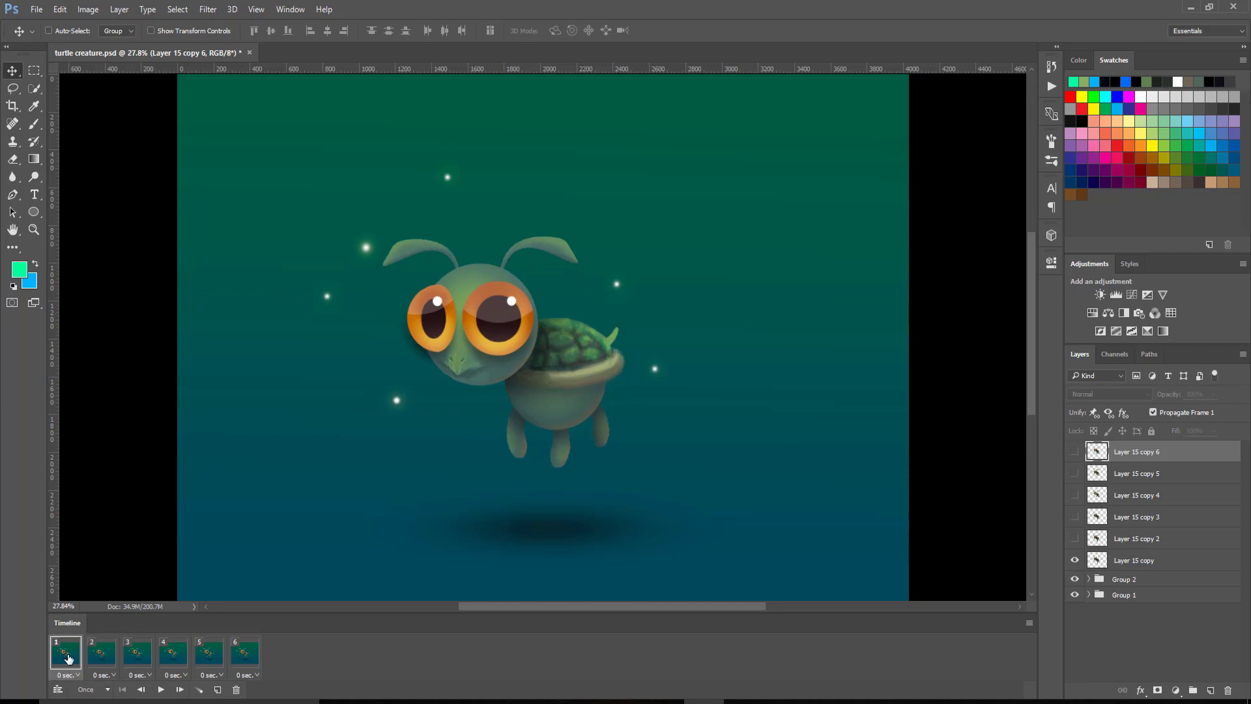
left_click(102, 662)
left_click(60, 659)
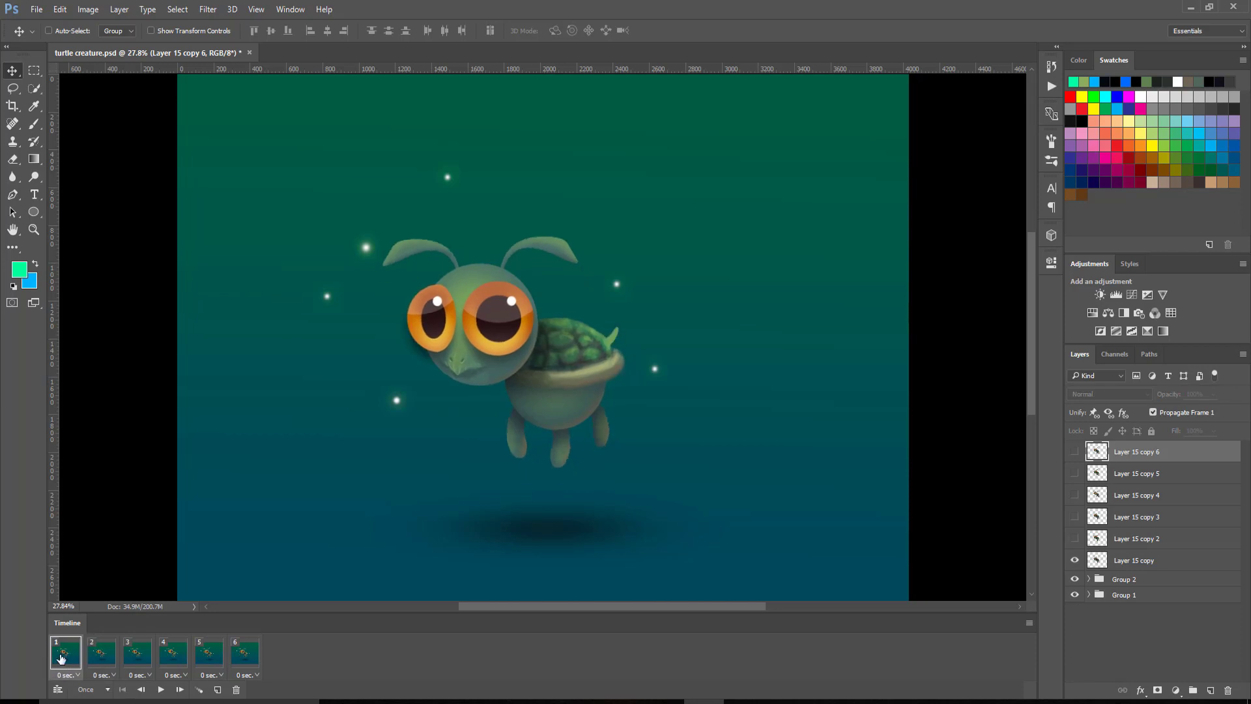
left_click(101, 656)
left_click(1135, 540)
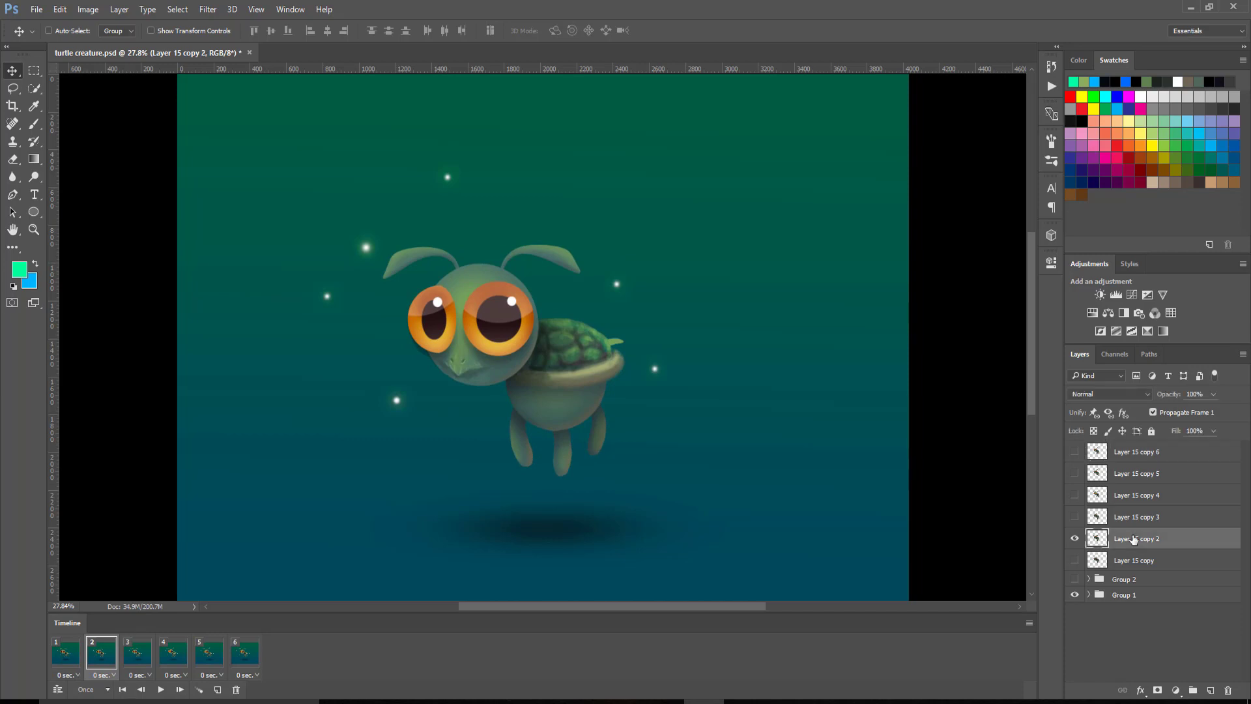
key("shift+Up")
key("shift+Up")
key("shift+Up")
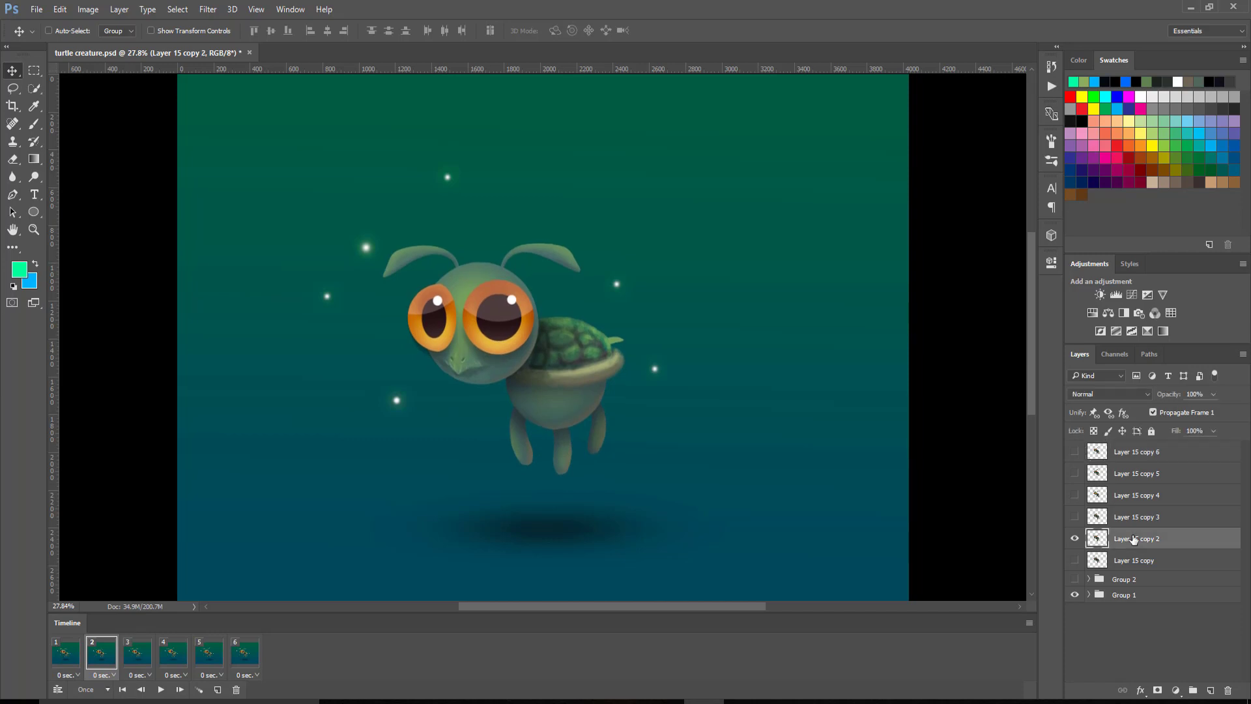
key("Up")
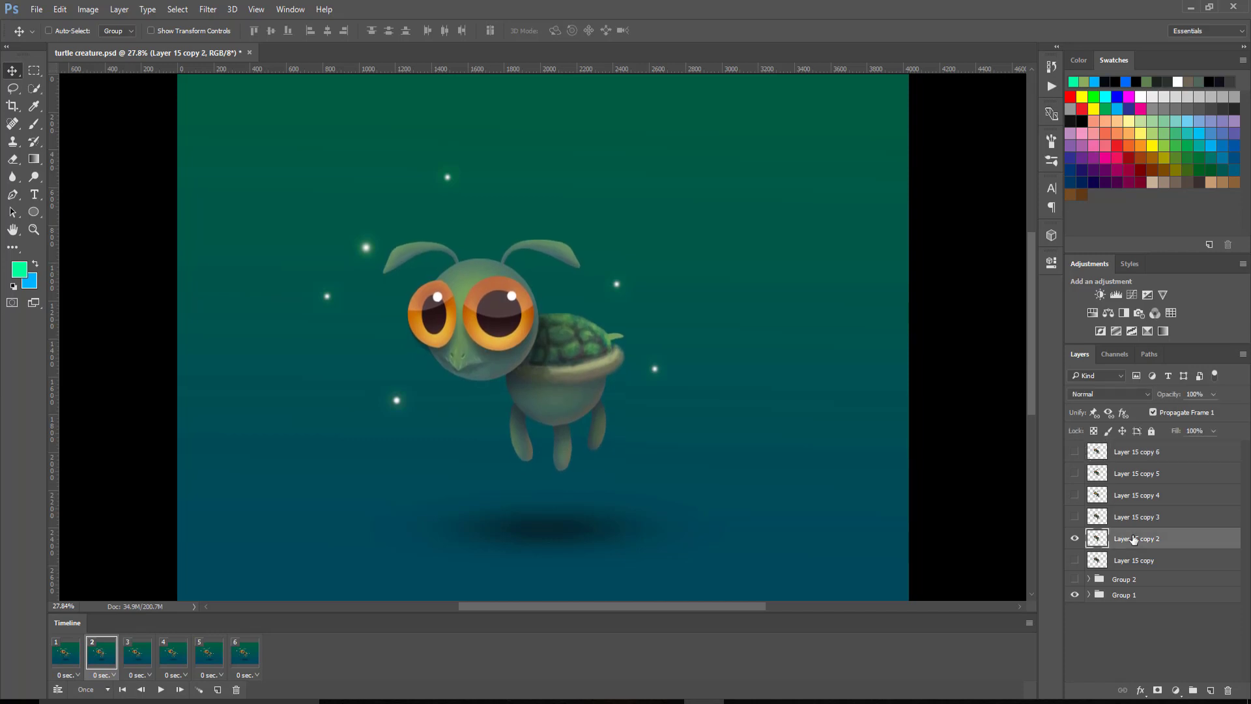
left_click(69, 657)
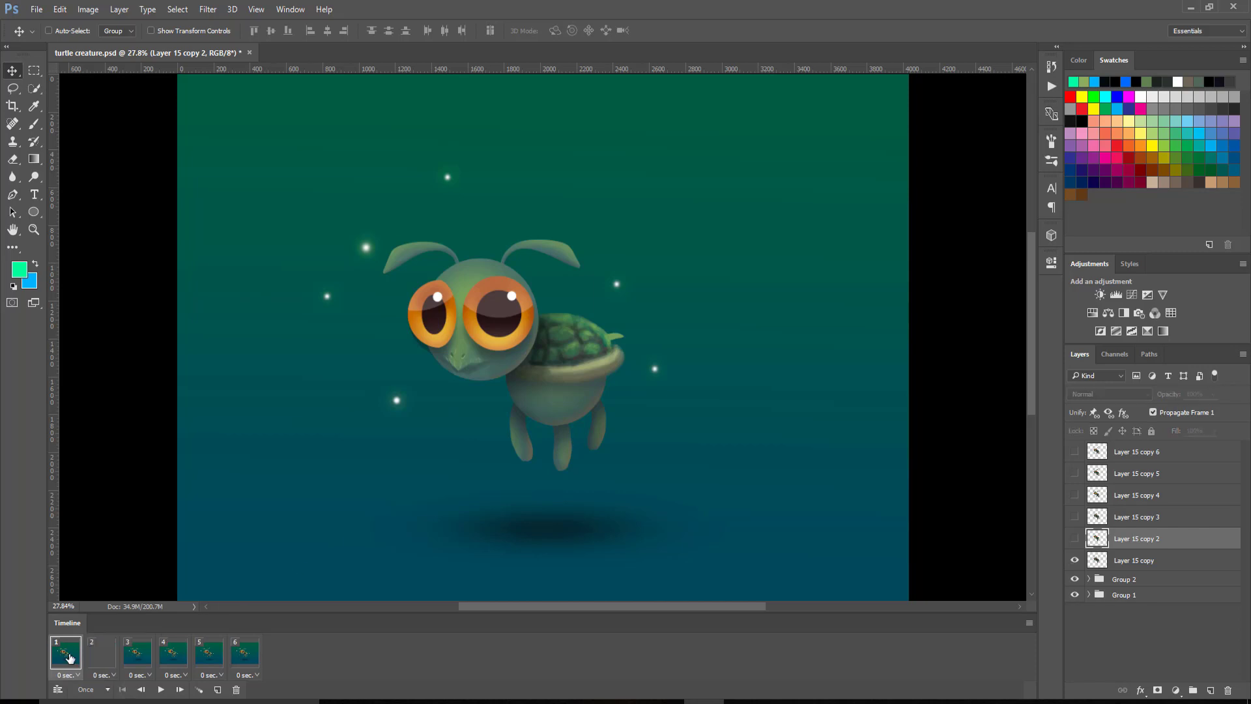
left_click(93, 665)
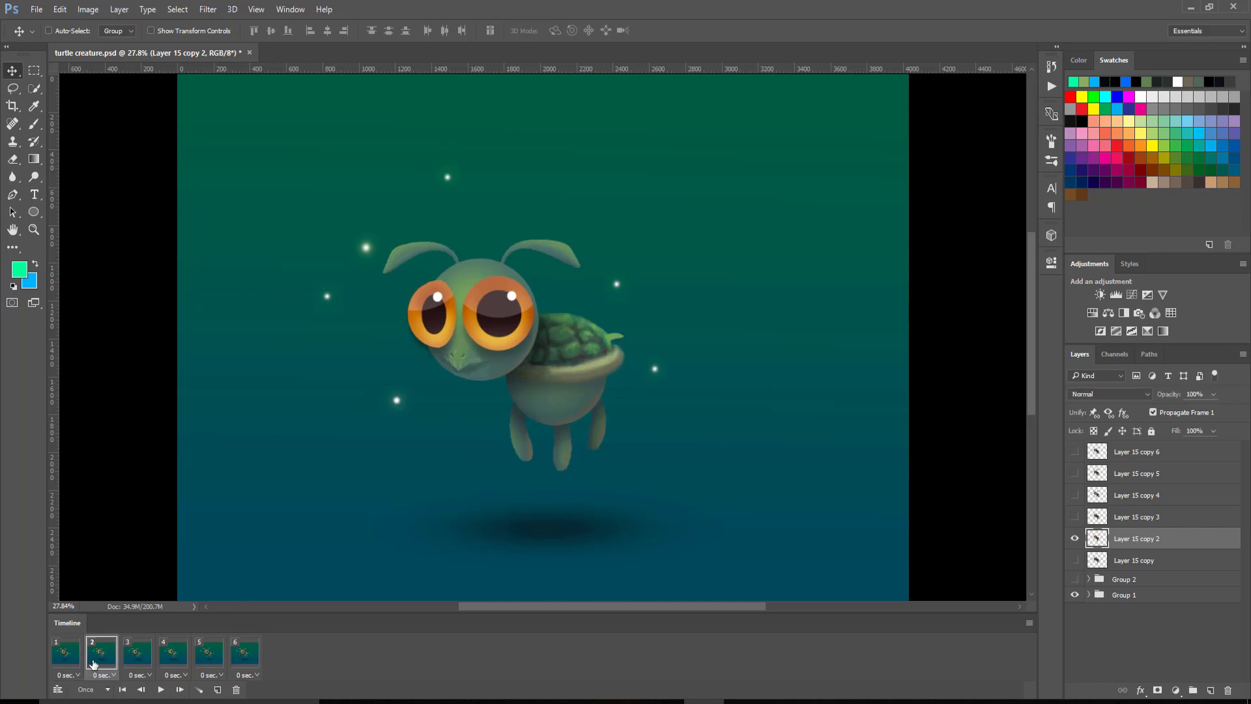
In frame 3, raise Layer 15 copy 3 a little above the frame 2 position and hide Group 2, comparing both frames.
left_click(137, 659)
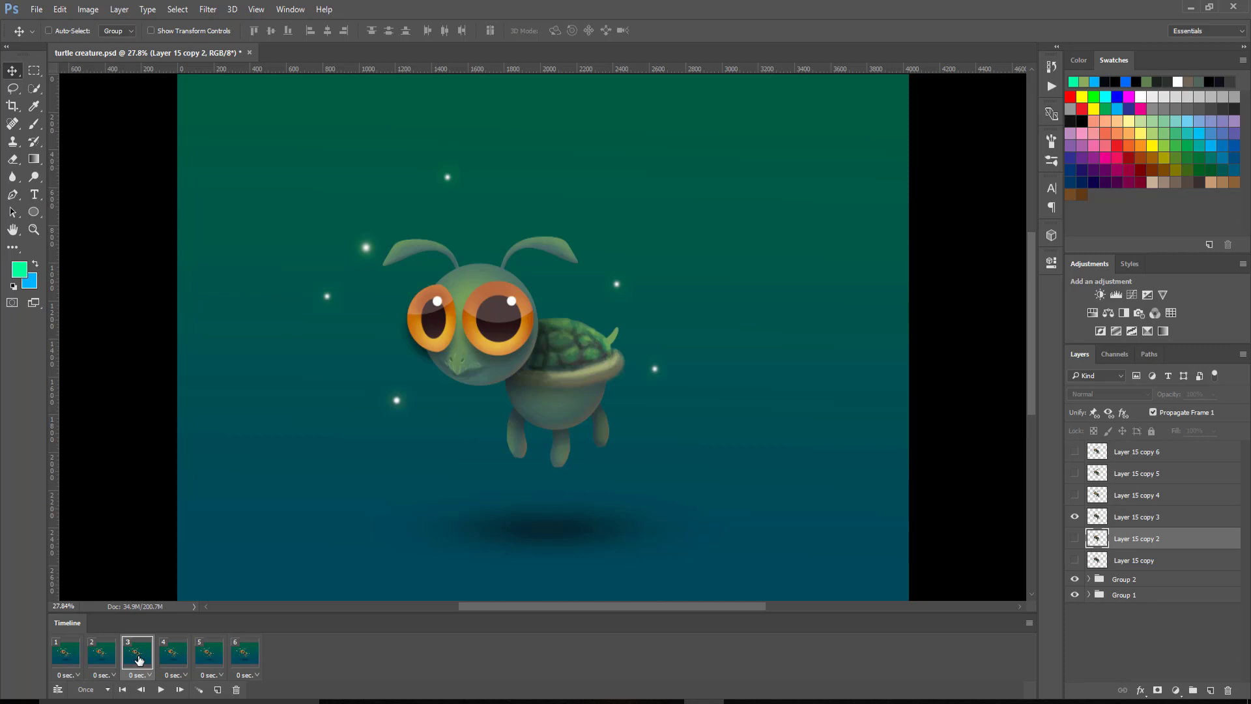
left_click(1134, 517)
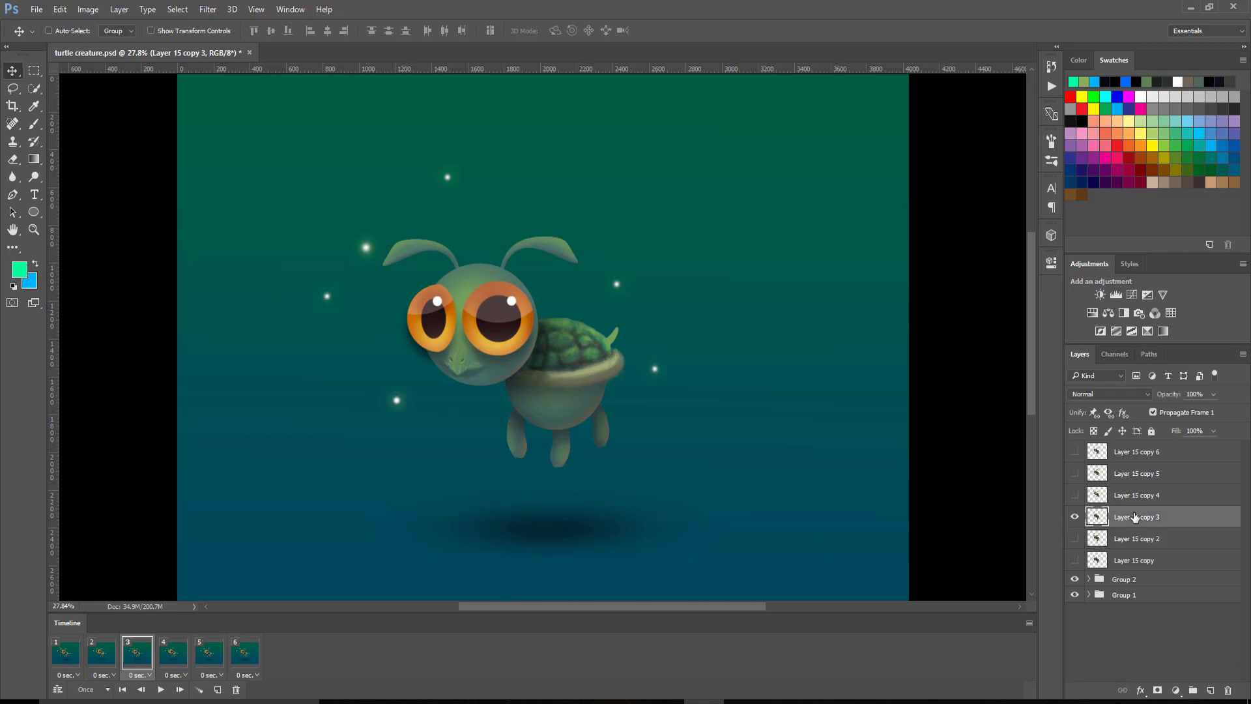
key("shift+Up")
key("shift+Up")
key("shift+Up")
key("shift+Up")
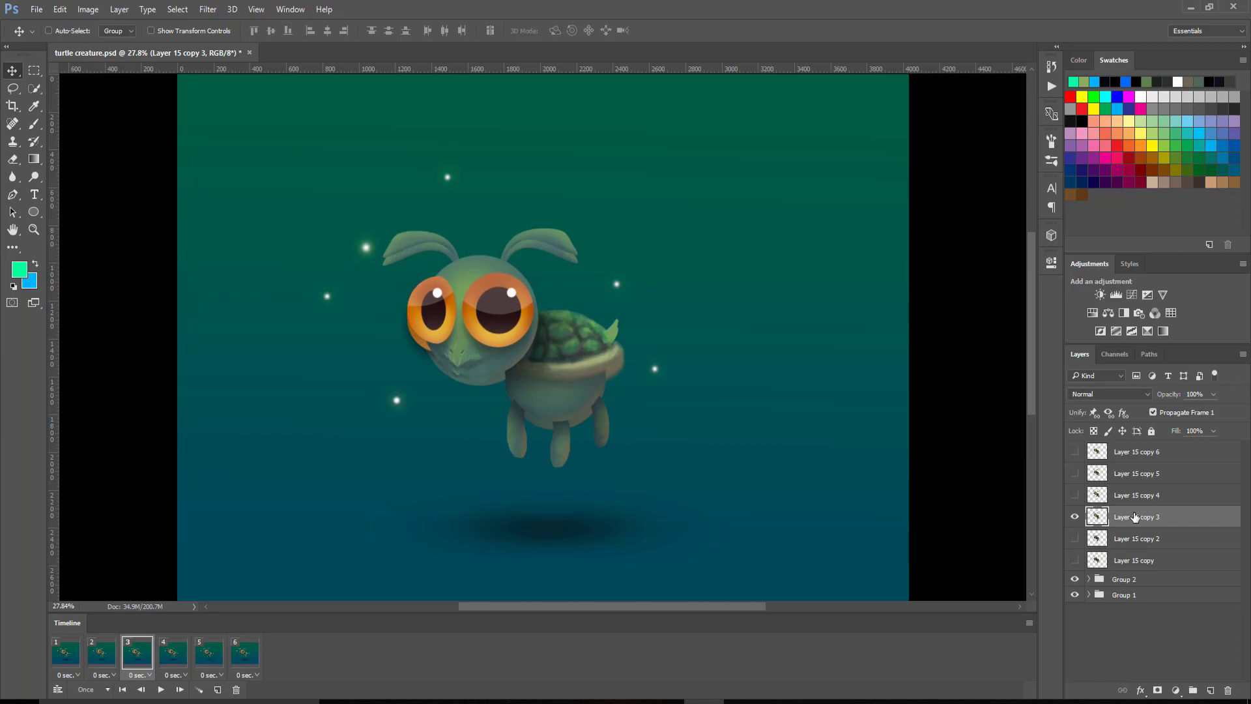
left_click(1075, 579)
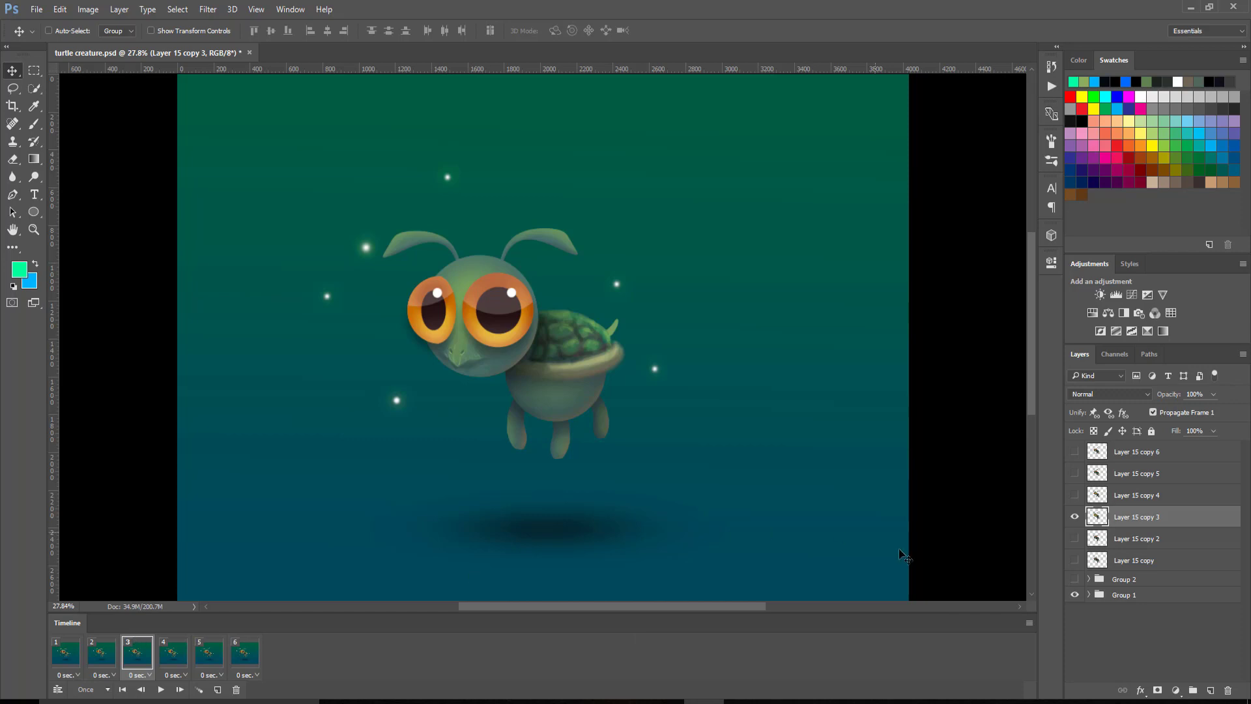
left_click(103, 657)
left_click(135, 663)
left_click(103, 657)
left_click(135, 663)
Lower Layer 15 copy 4 slightly in frame 4 and compare the turtle's height with frame 3.
left_click(173, 657)
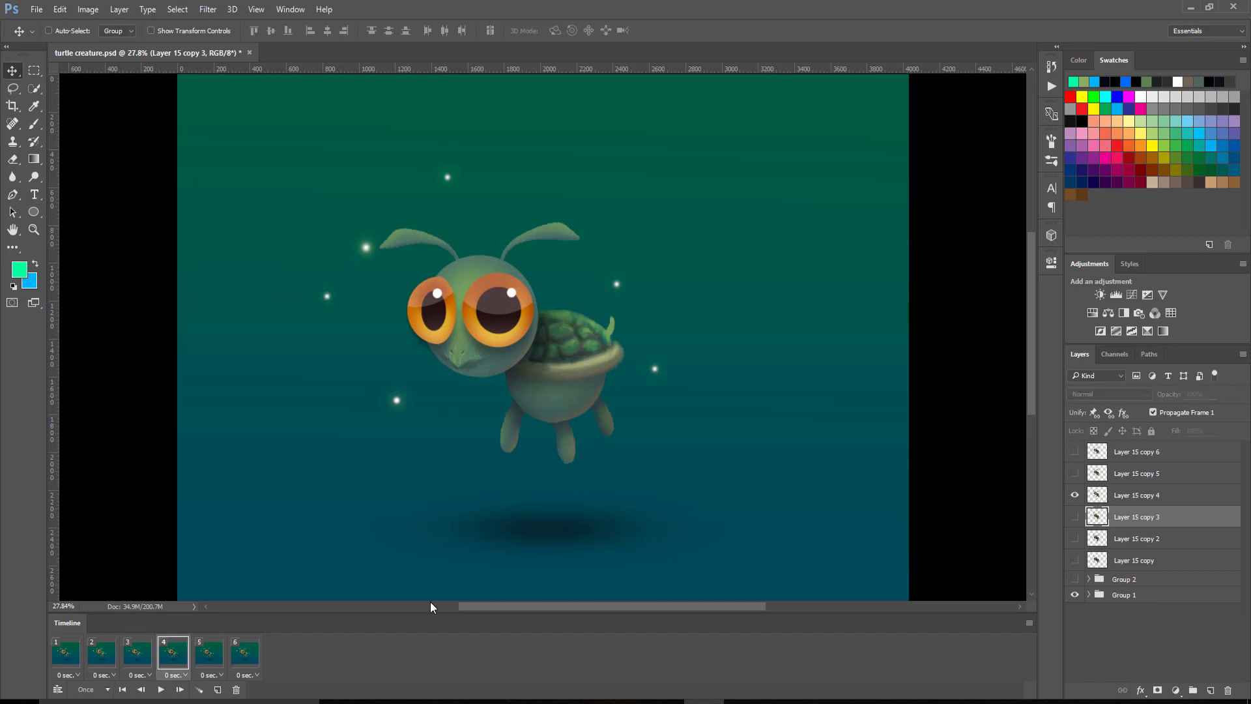
left_click(1141, 497)
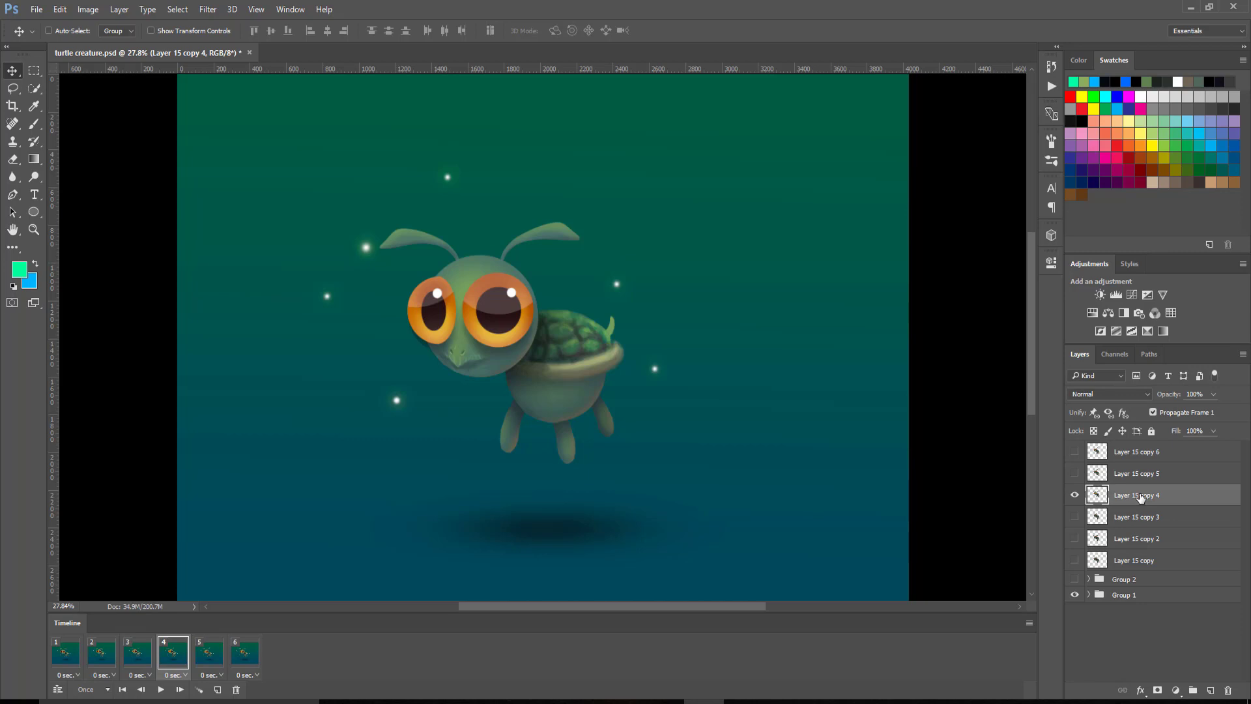
key("Down")
key("Down")
key("Down")
key("Down")
key("Down")
key("Down")
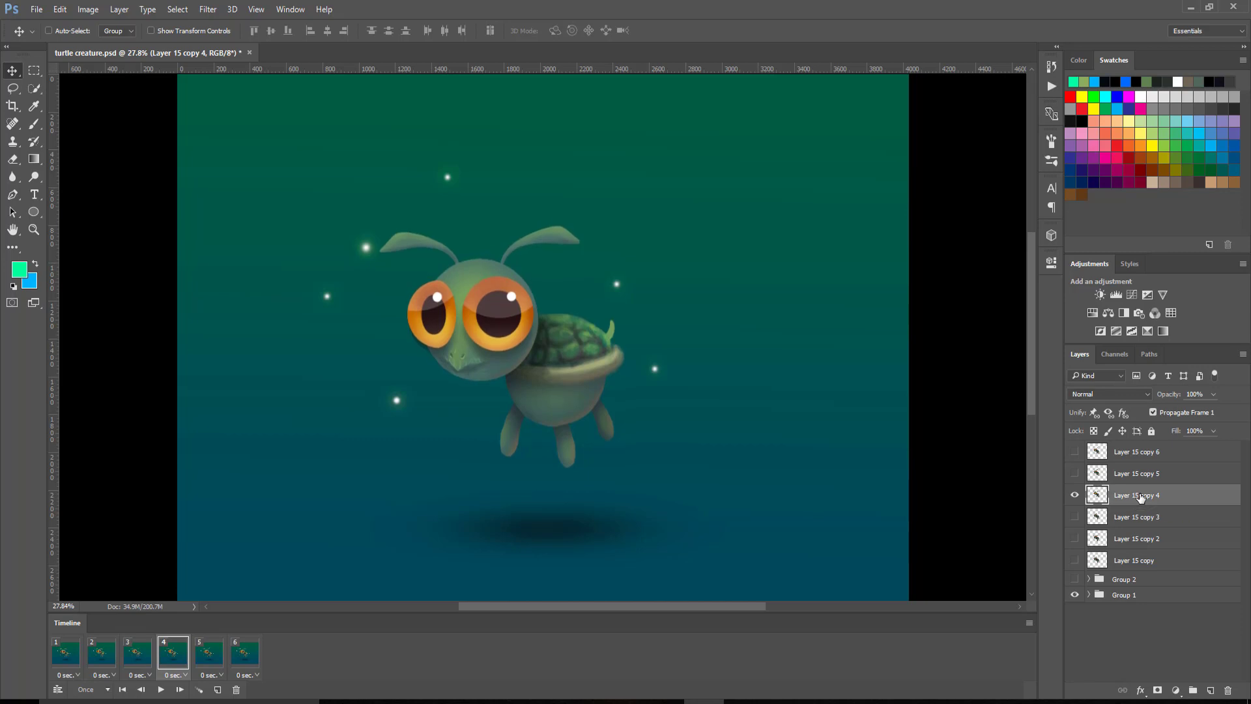
key("Down")
key("Down")
left_click(141, 661)
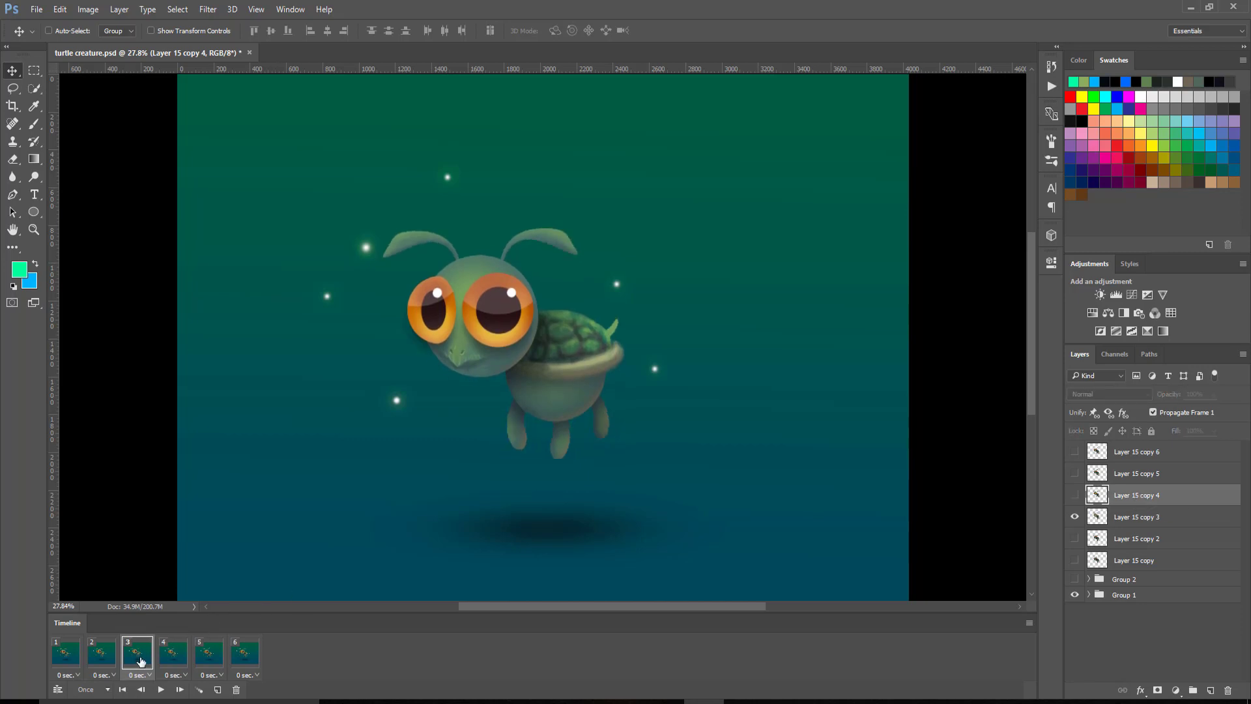
left_click(171, 663)
left_click(141, 661)
left_click(172, 661)
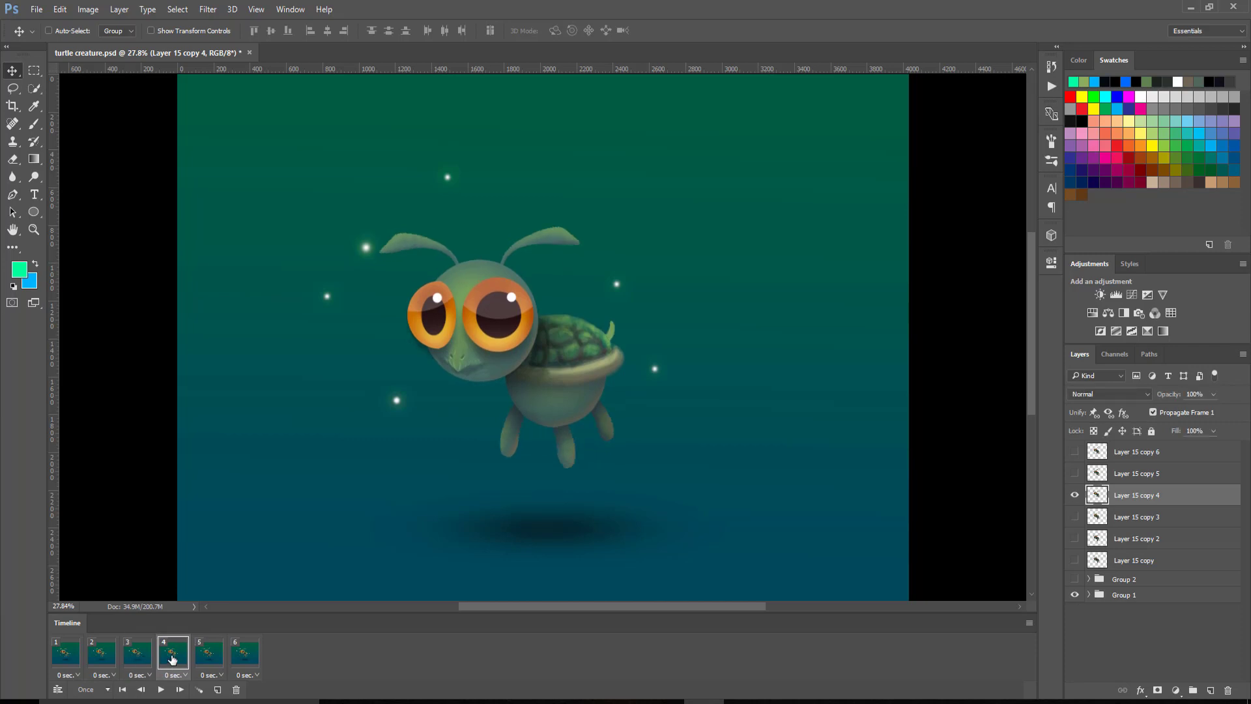
Check frame 5 and nudge Layer 15 copy 6 slightly upward in frame 6.
left_click(208, 654)
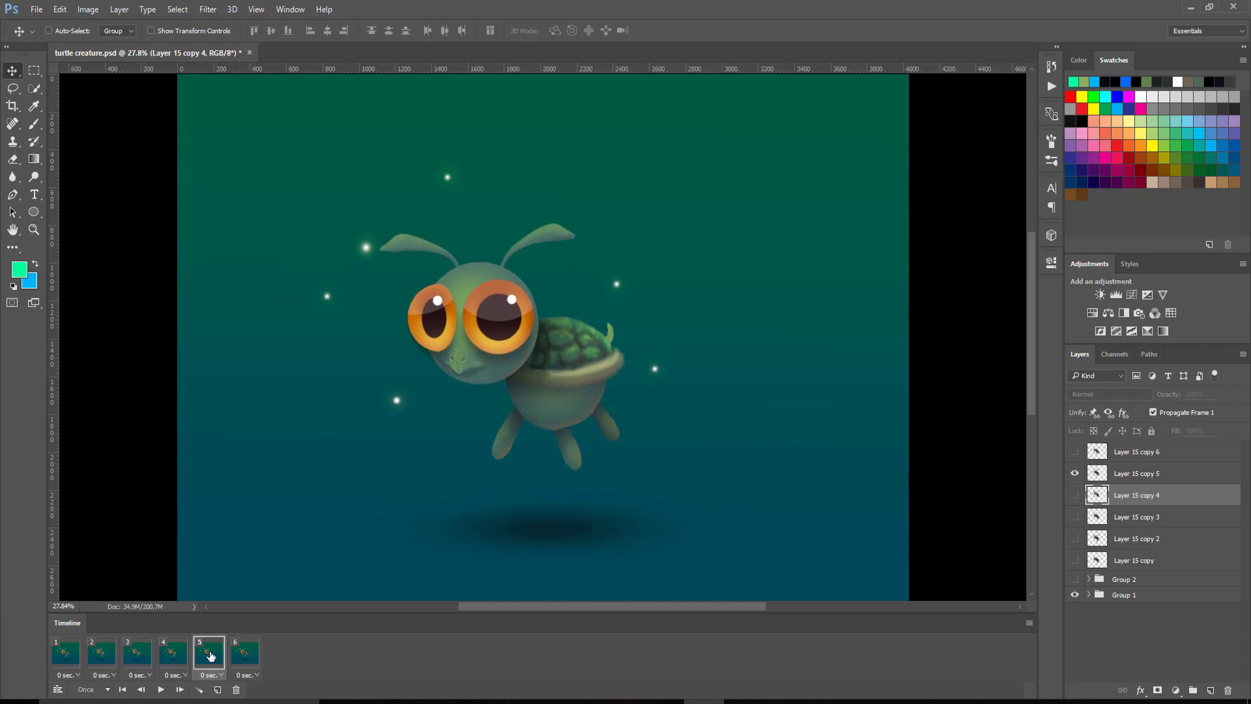
left_click(245, 659)
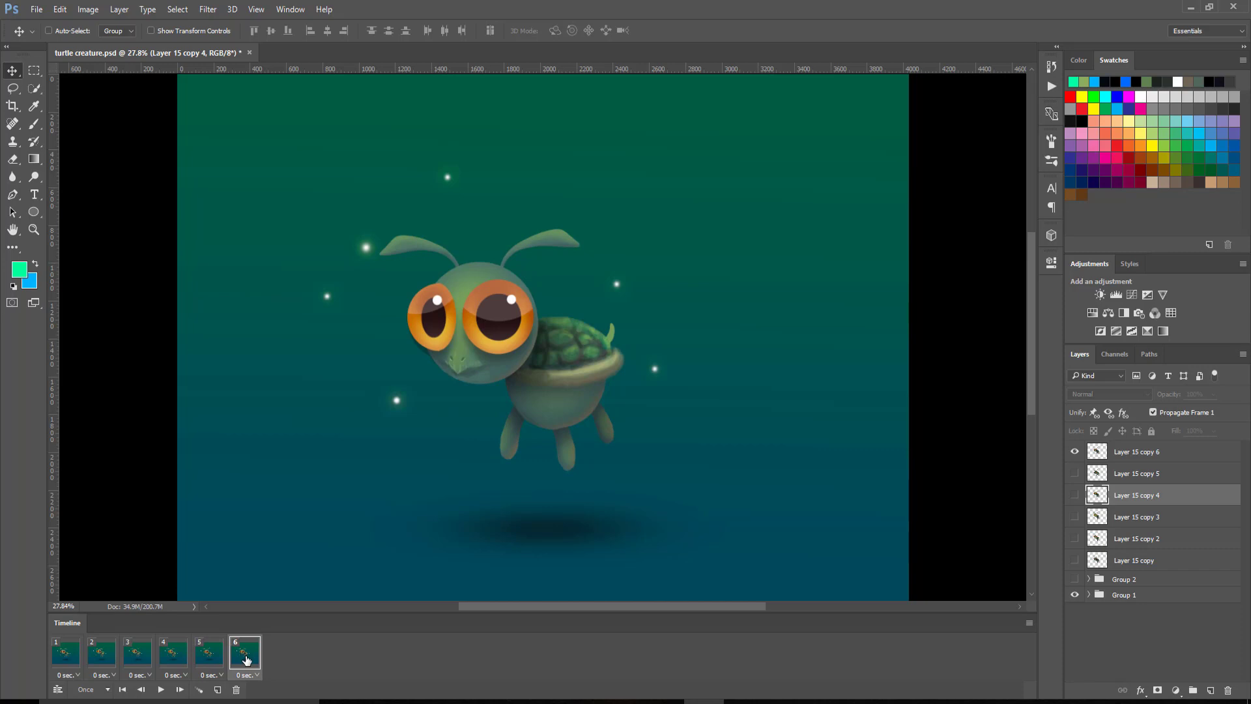
left_click(1159, 454)
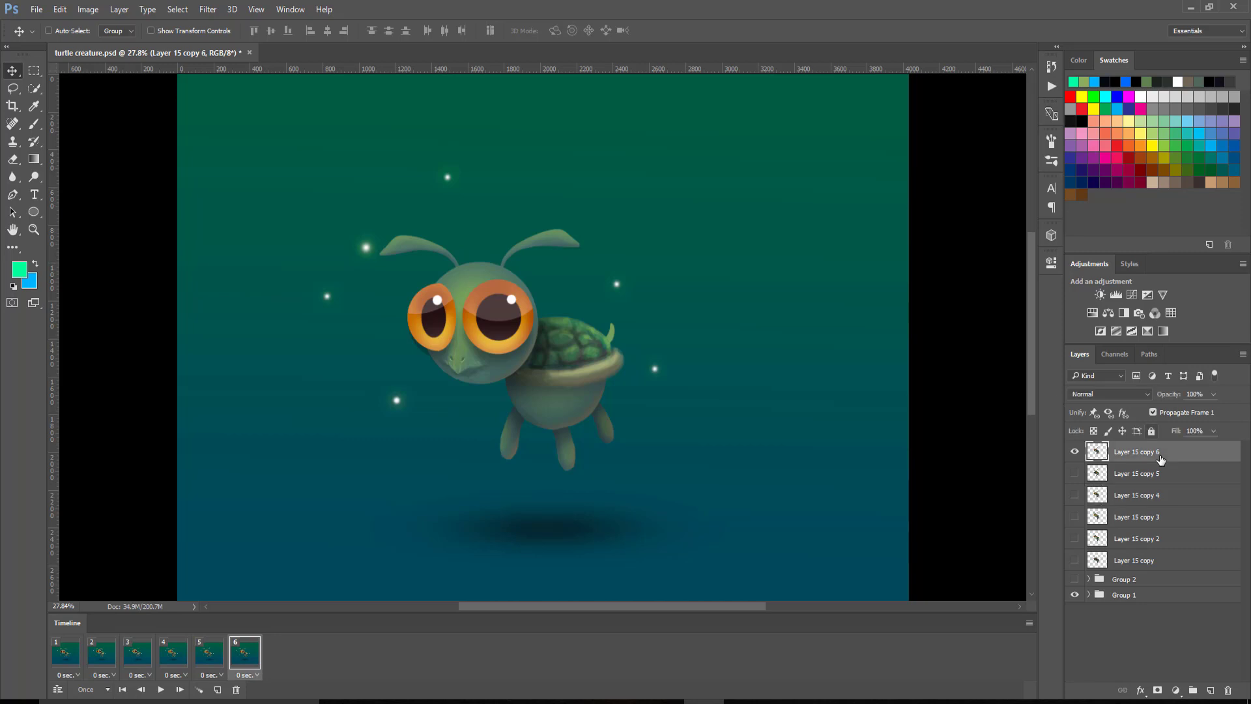
key("shift+Up")
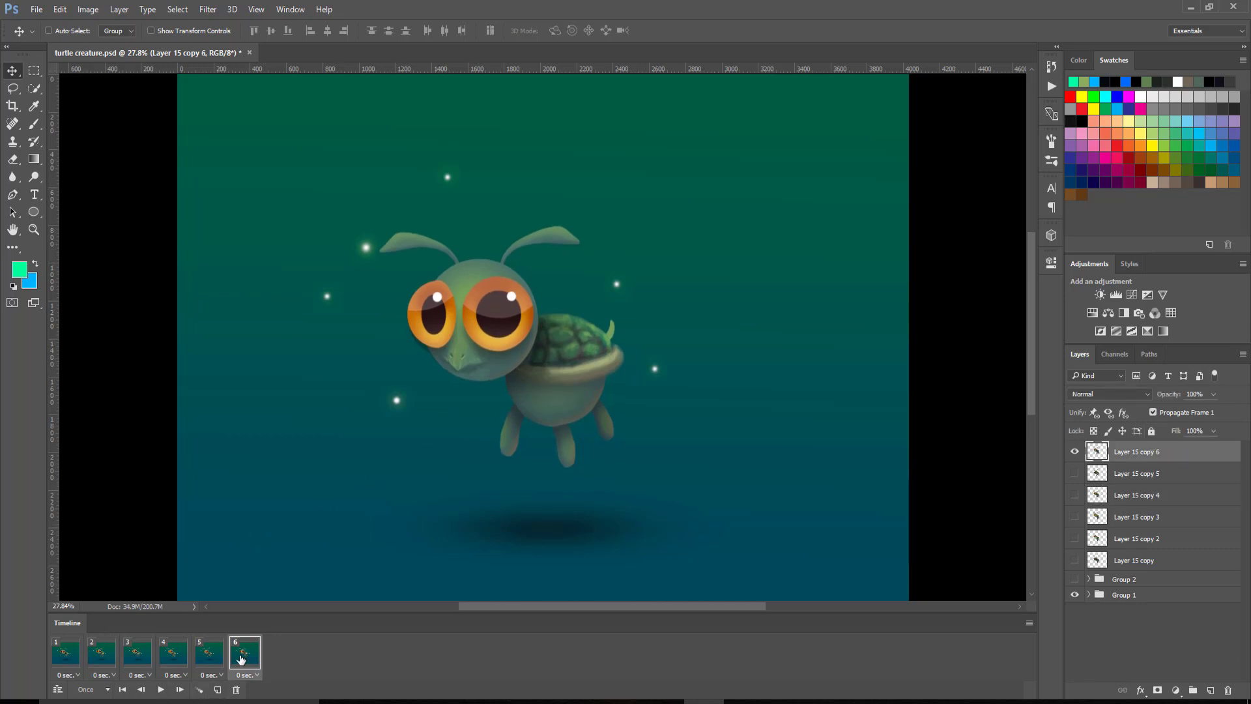
Set the animation to loop forever with a 0.1-second delay on all six frames, and preview it.
left_click(108, 690)
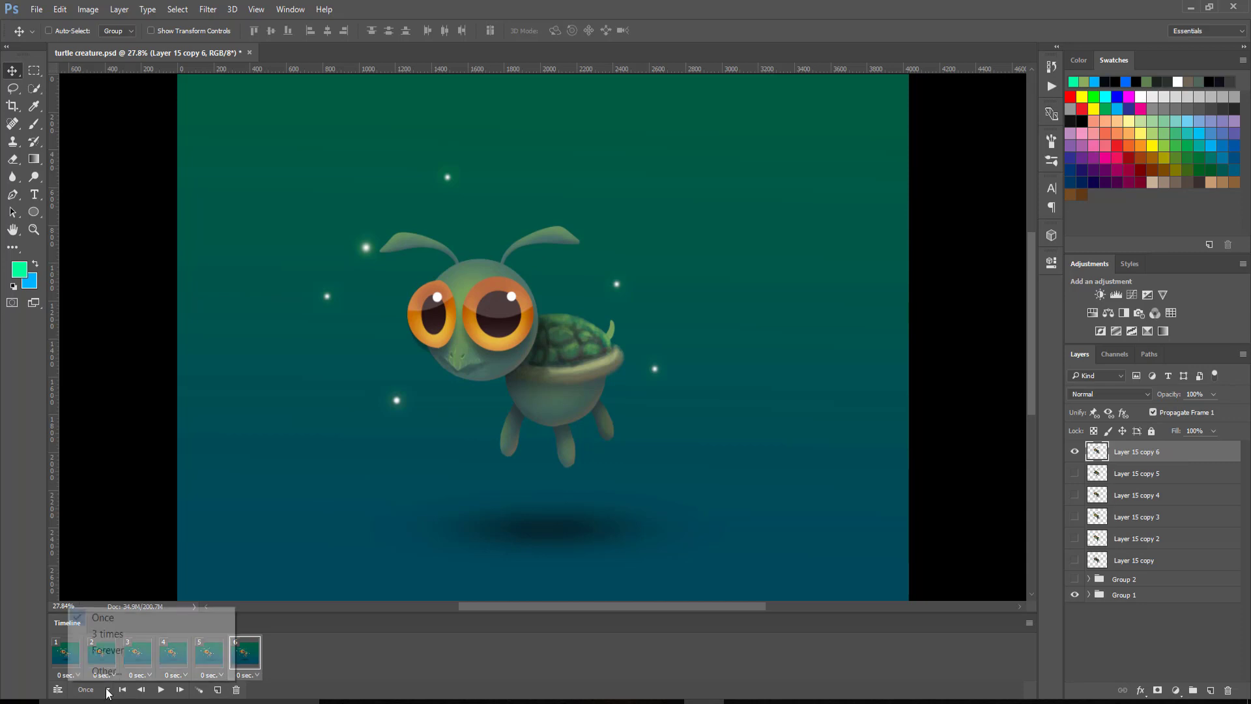
left_click(115, 651)
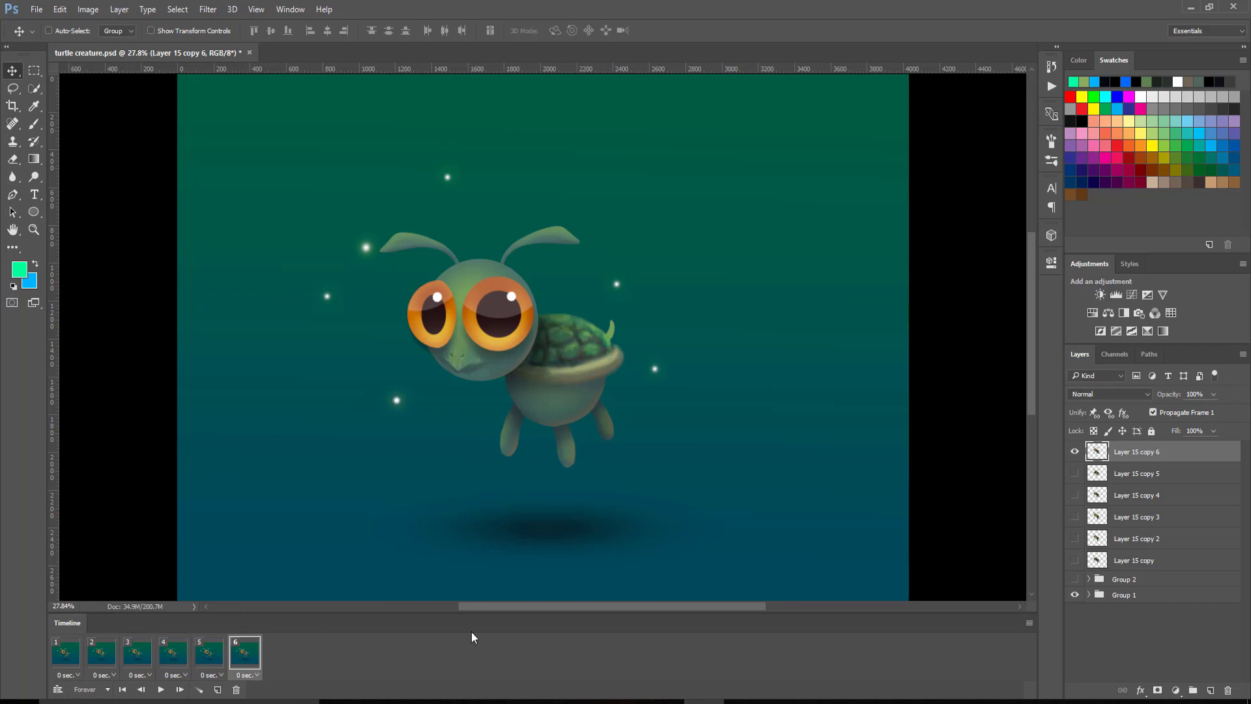
left_click(65, 658, "shift")
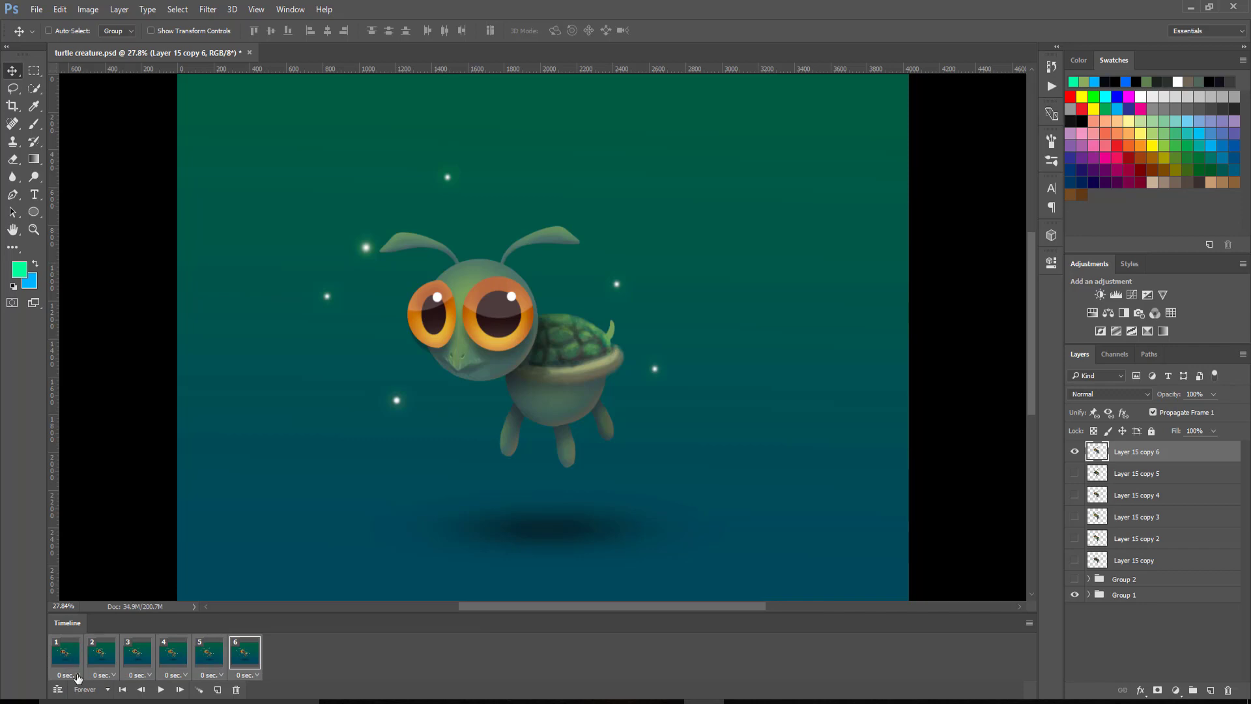
left_click(68, 675)
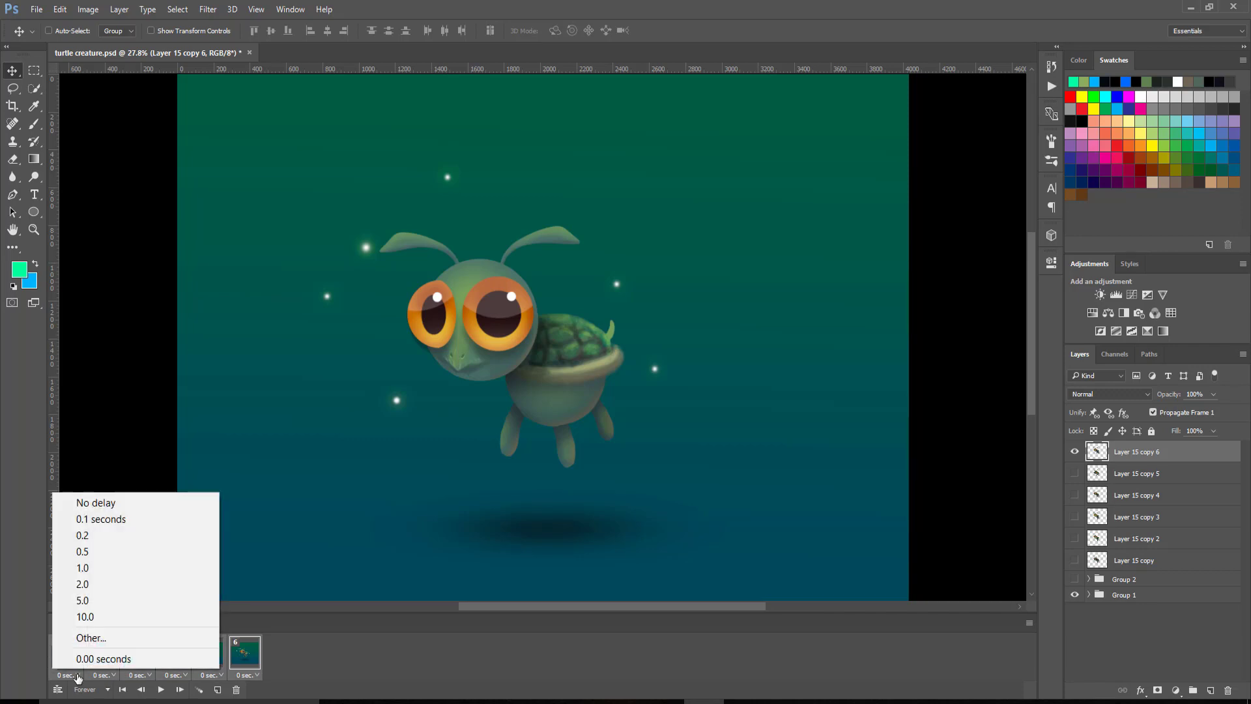
left_click(115, 519)
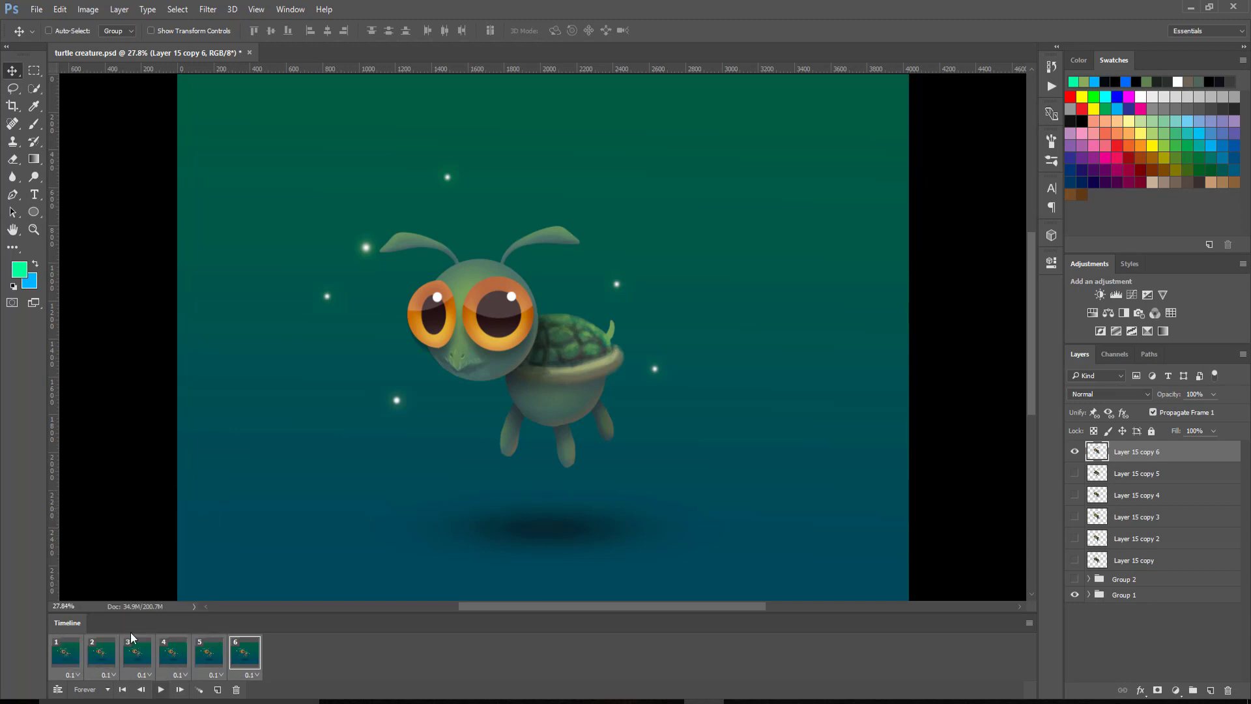
left_click(161, 690)
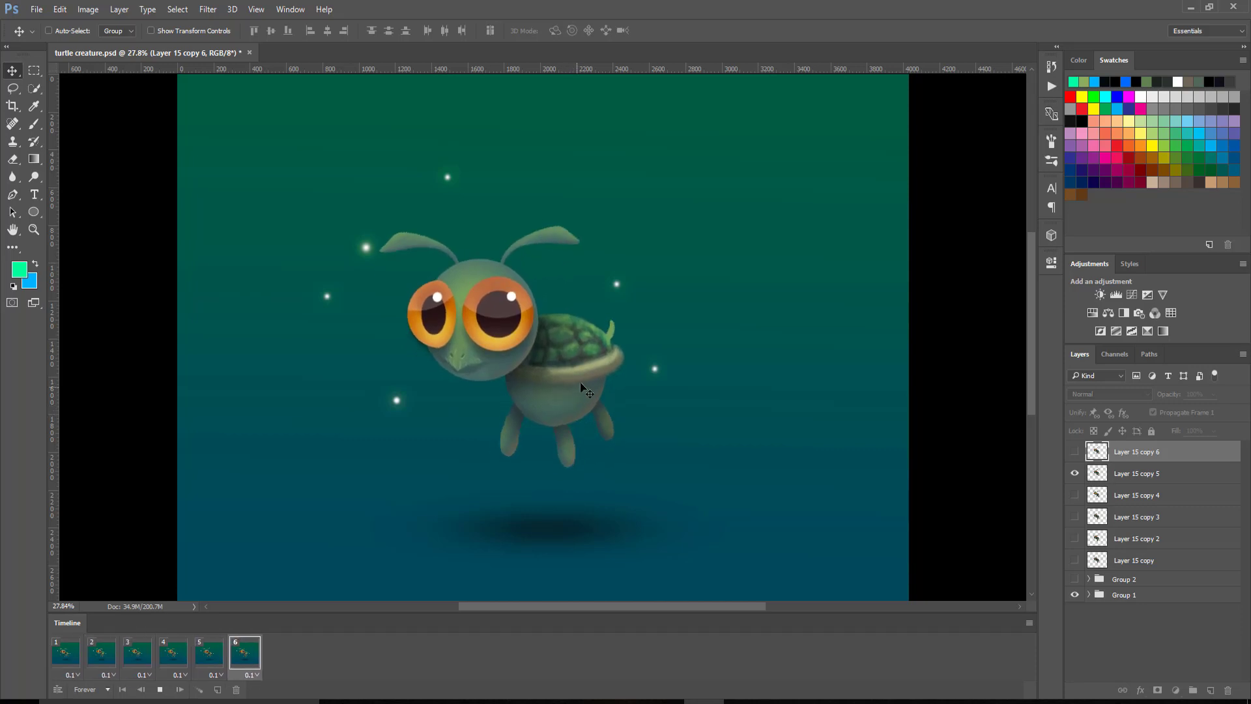
key("space")
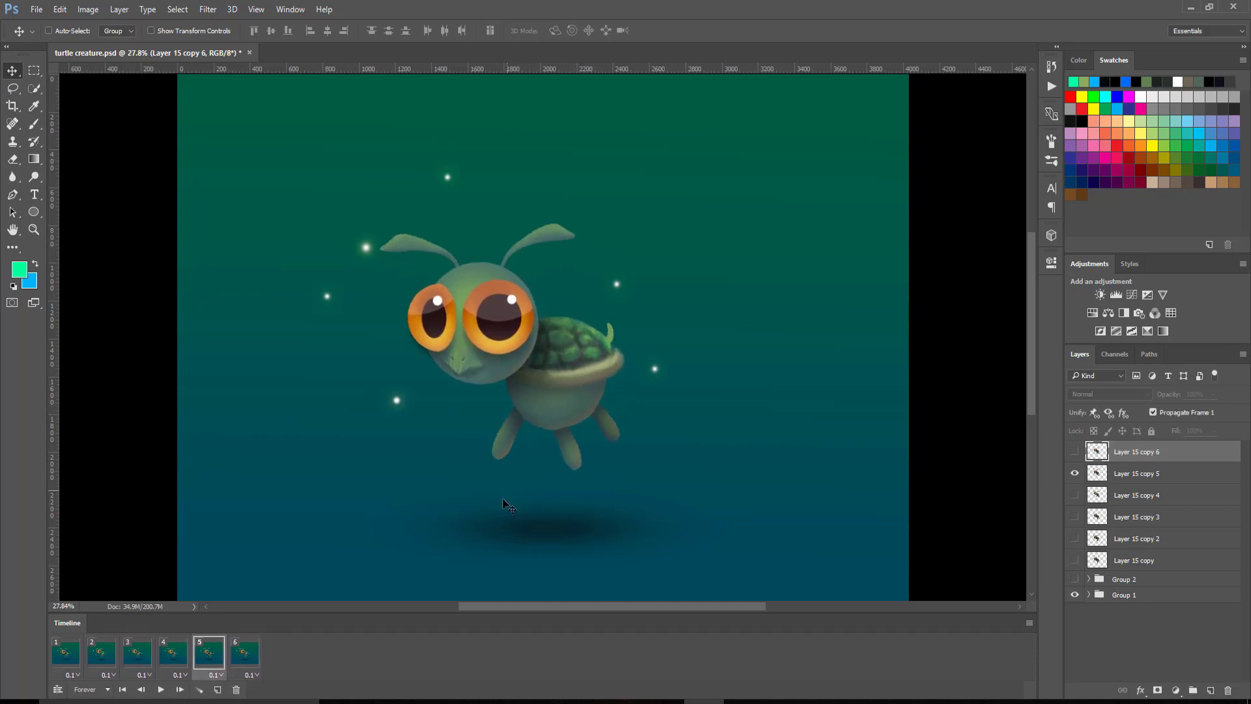
Compare frames 1 and 6, show Layer 15 copy in frame 6 as a reference, and lower Layer 15 copy 6 to match its height.
left_click(66, 652)
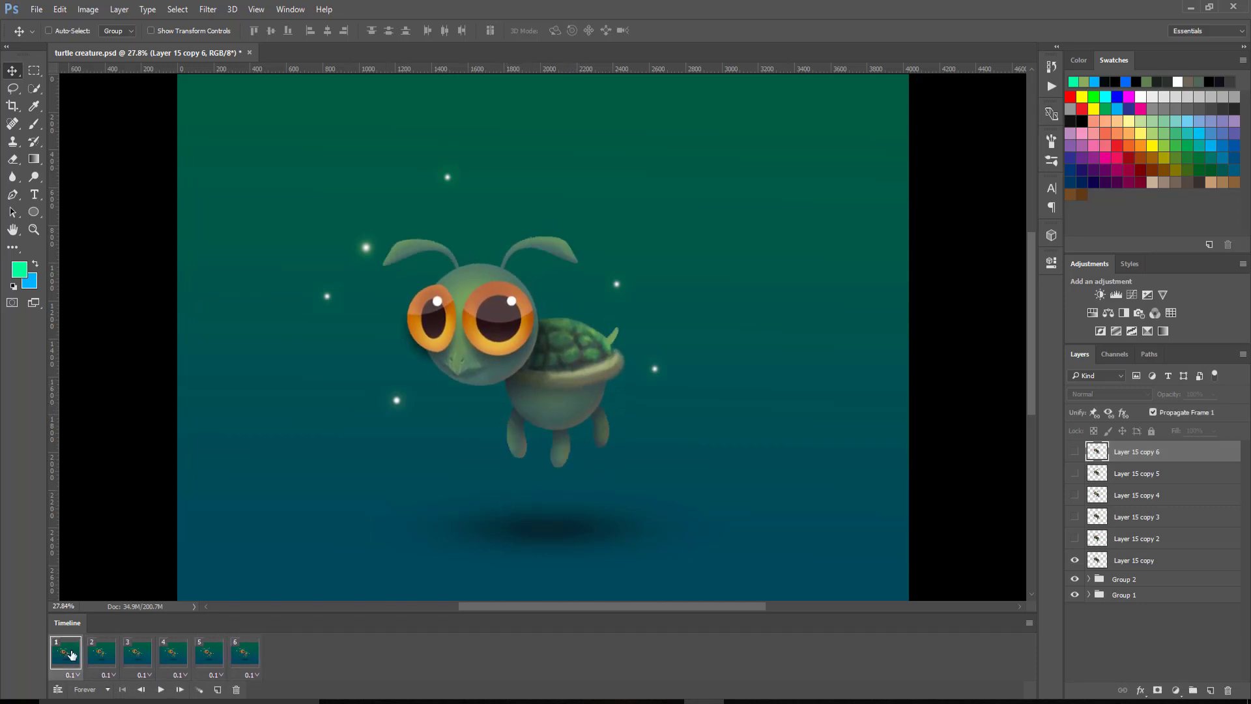
left_click(246, 654)
left_click(68, 655)
left_click(247, 655)
left_click(70, 659)
left_click(245, 665)
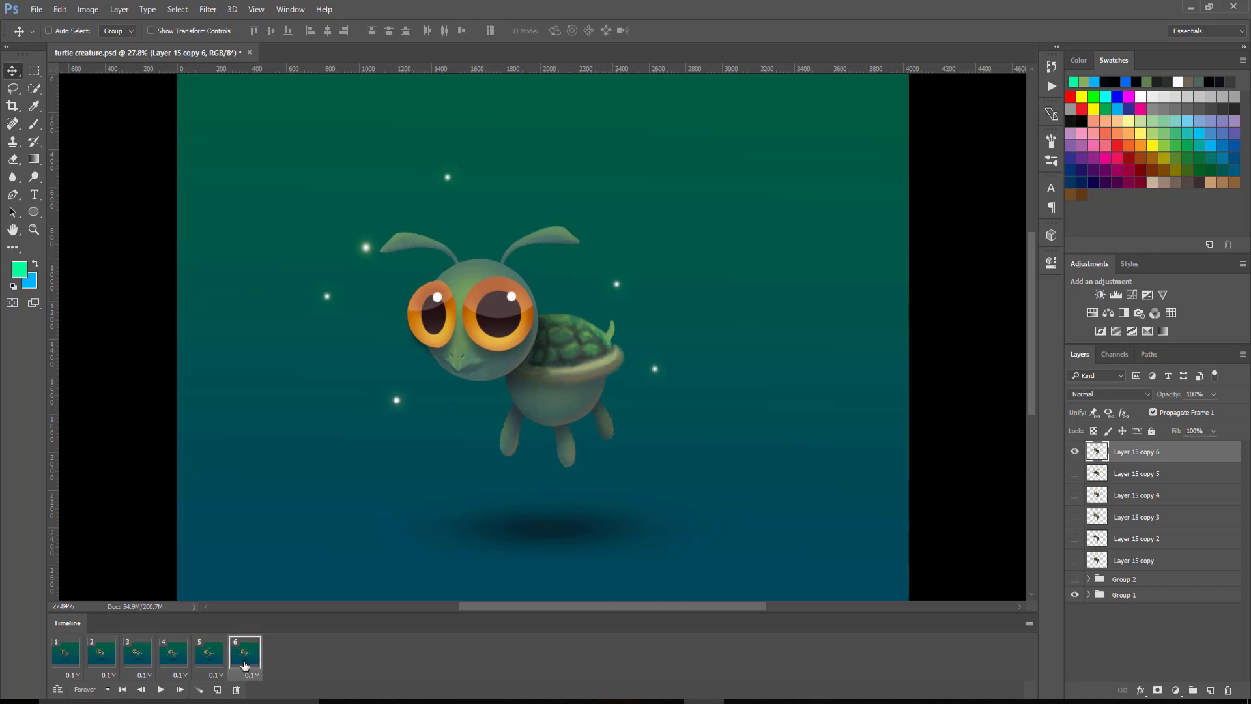
left_click(1075, 560)
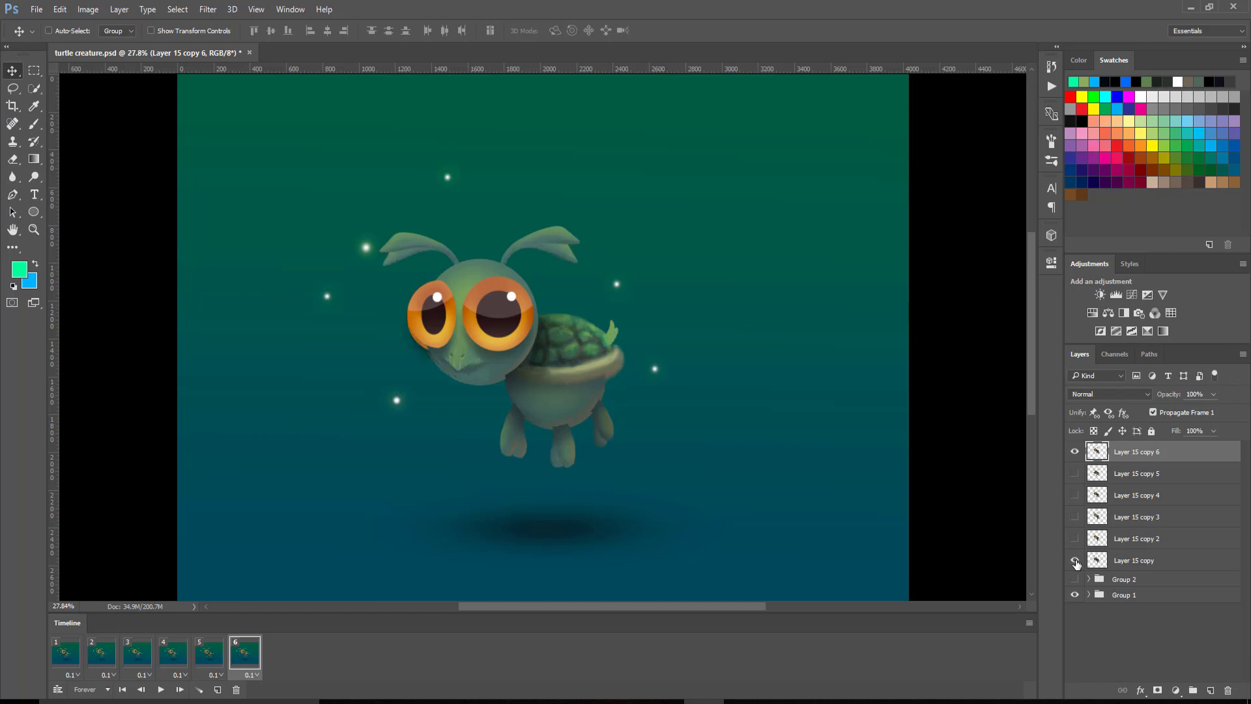
left_click(1075, 452)
left_click(1075, 452)
left_click(1075, 453)
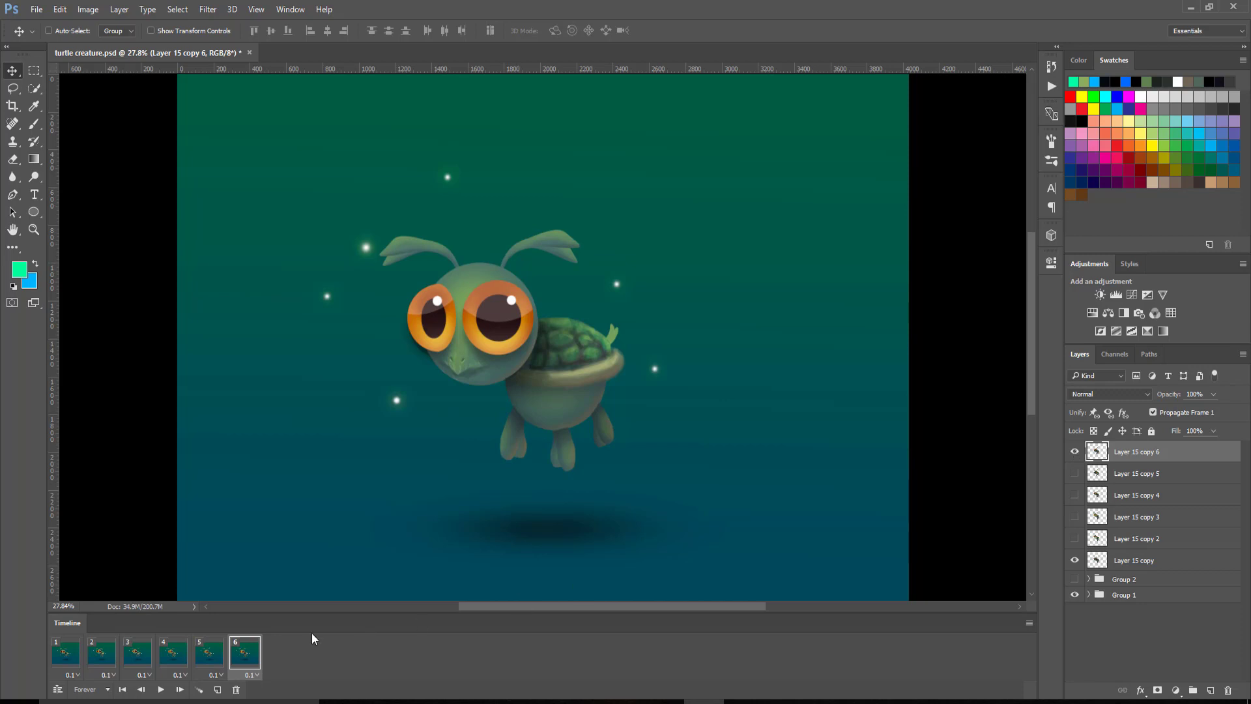
left_click(59, 655)
left_click(252, 659)
Lower Layer 15 copy 5 slightly in frame 5.
left_click(214, 657)
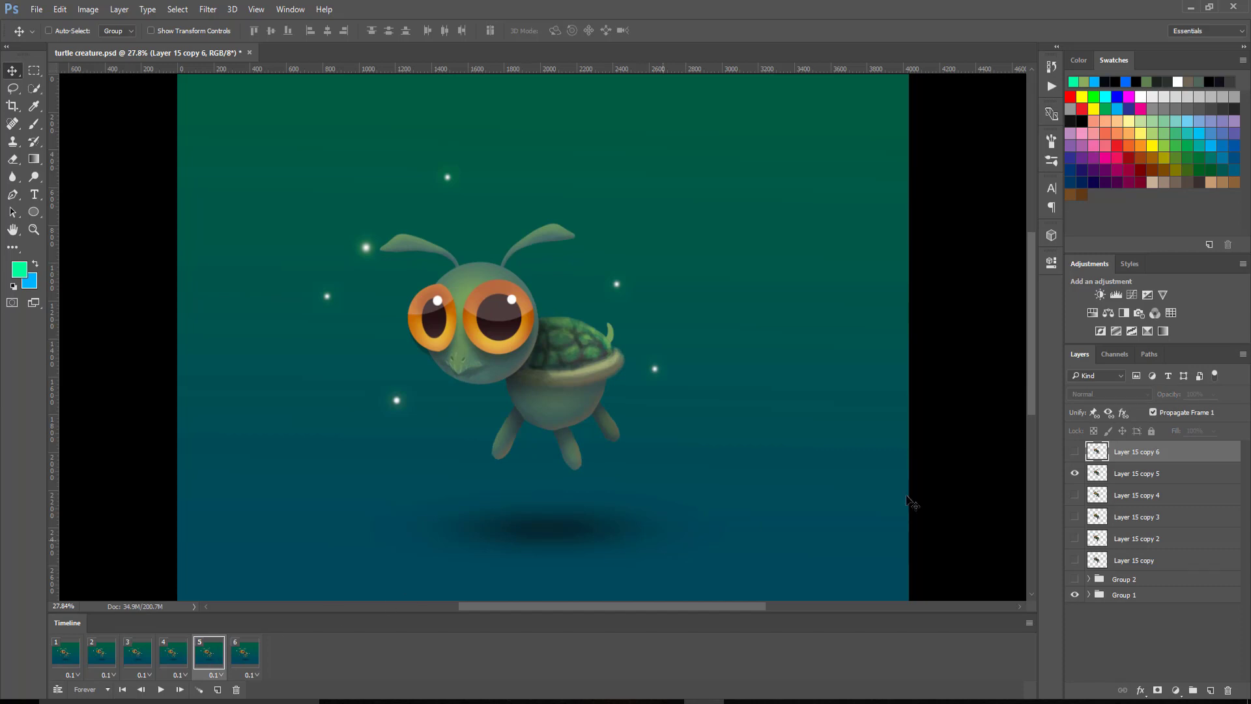
left_click(1142, 472)
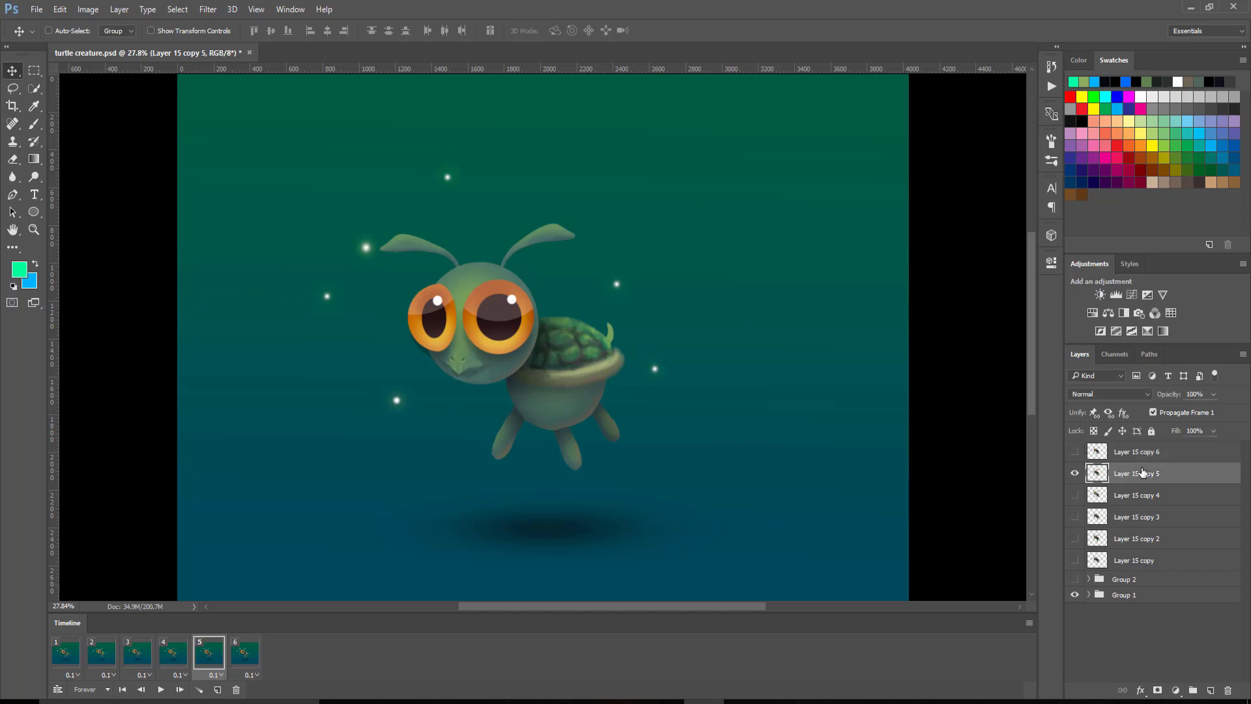
key("shift+Down")
key("shift+Down")
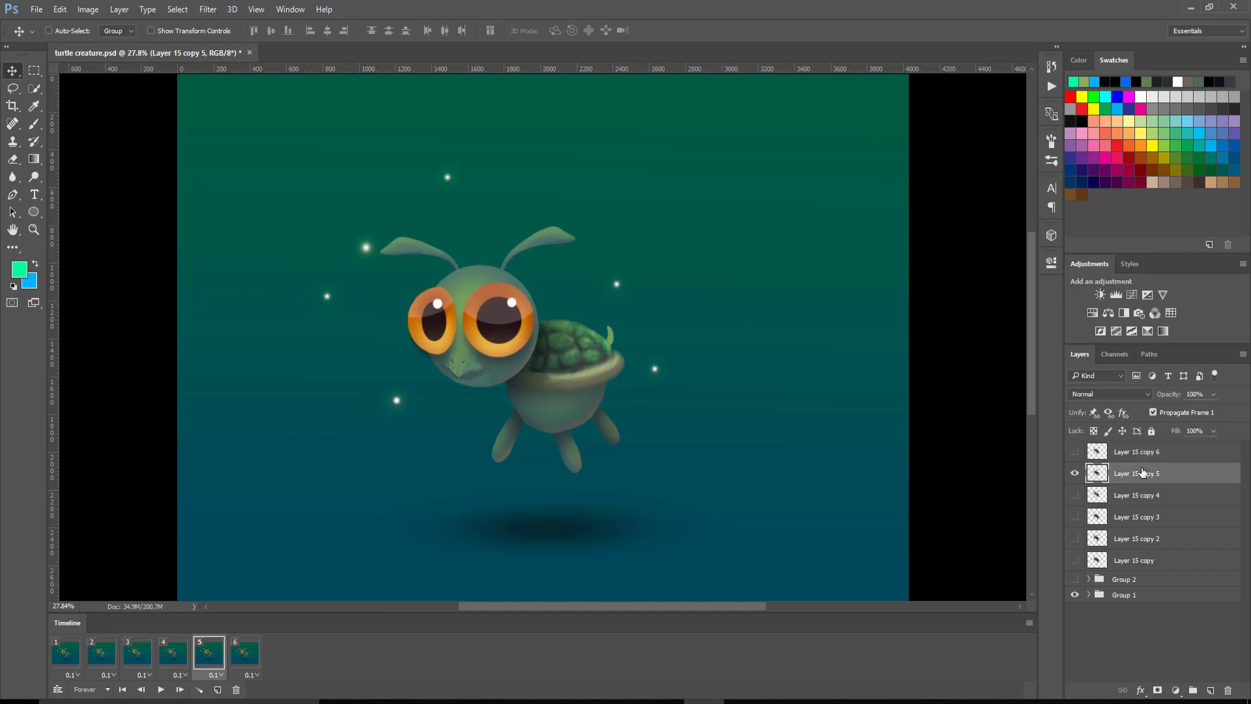
Hide the Layer 15 copy reference in frame 6 and preview the animation from frame 1.
left_click(248, 655)
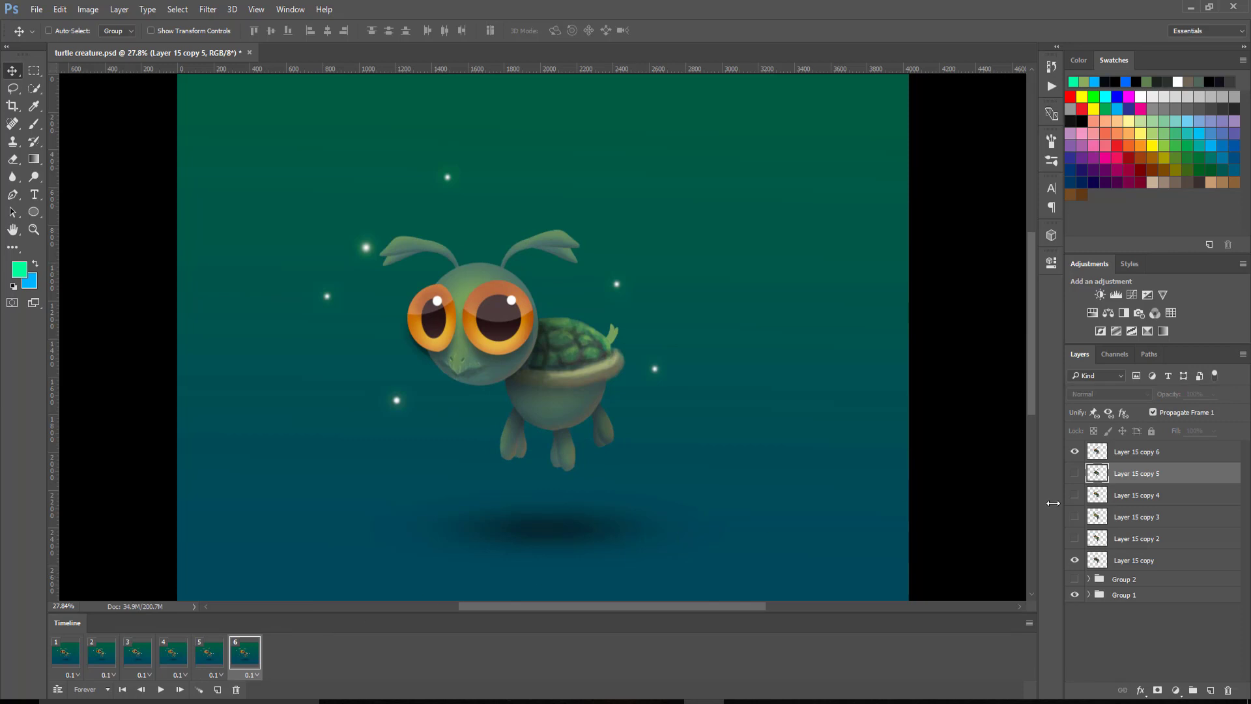
left_click(1075, 560)
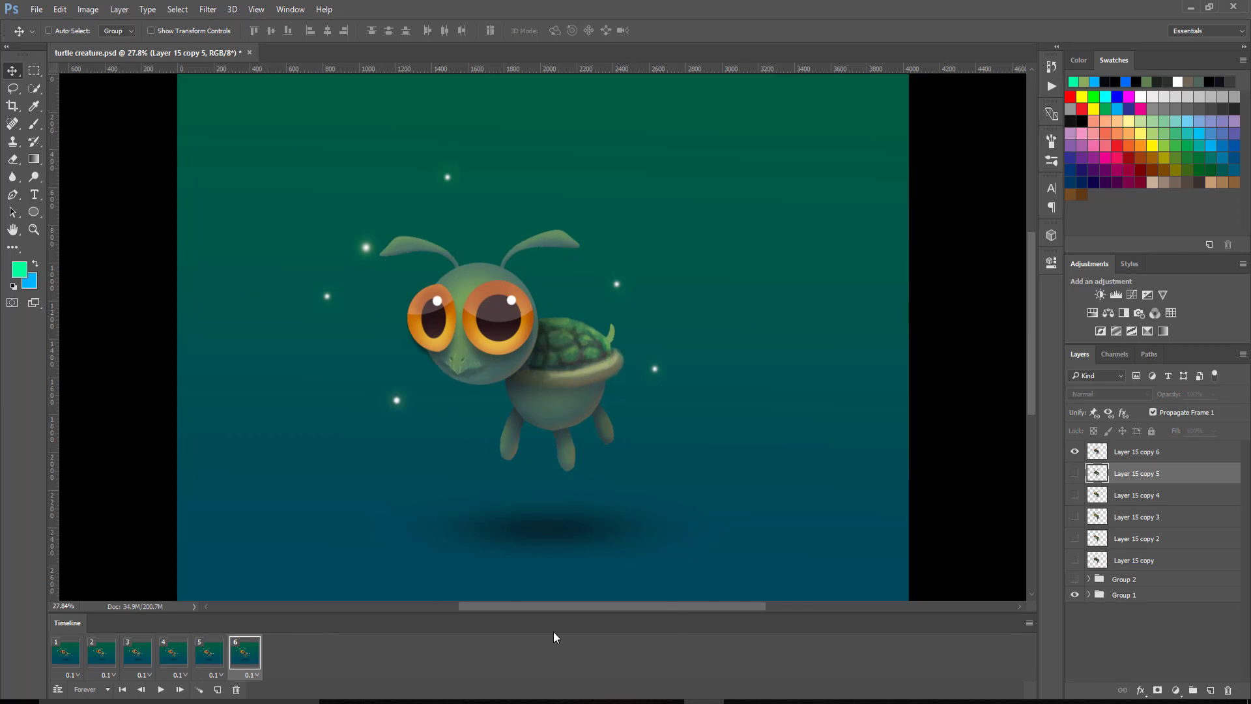
left_click(210, 654)
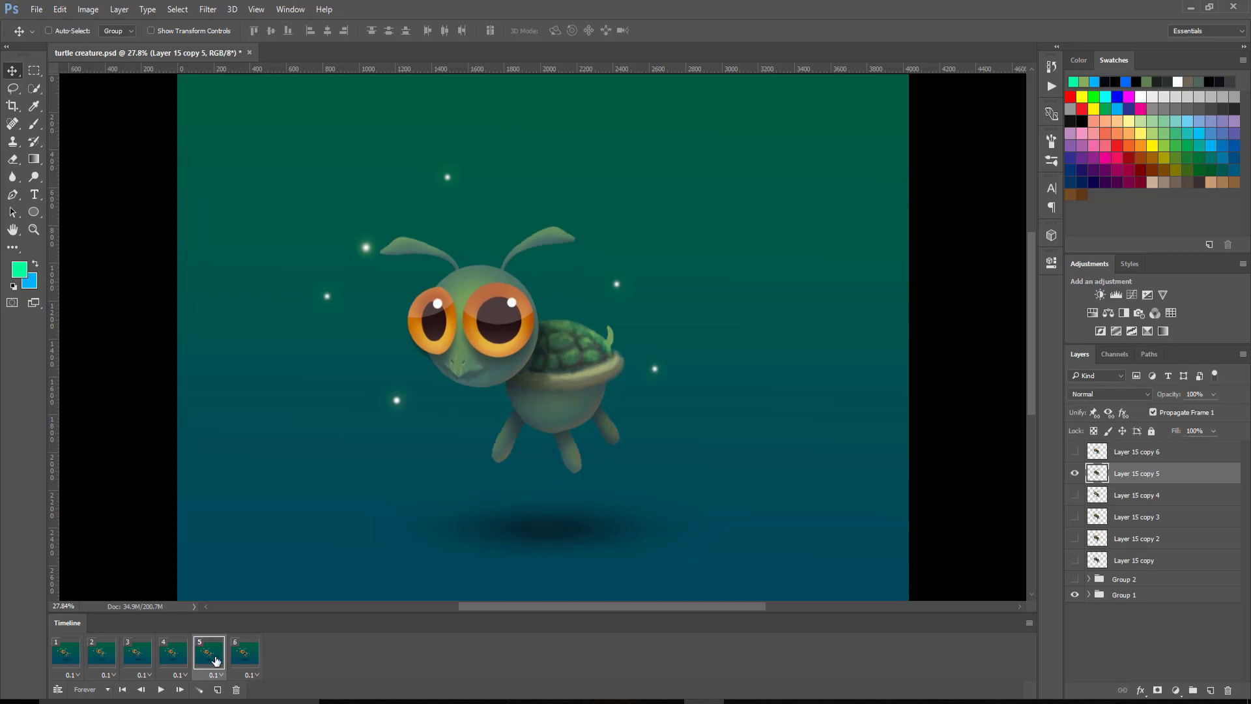
left_click(65, 655)
left_click(160, 691)
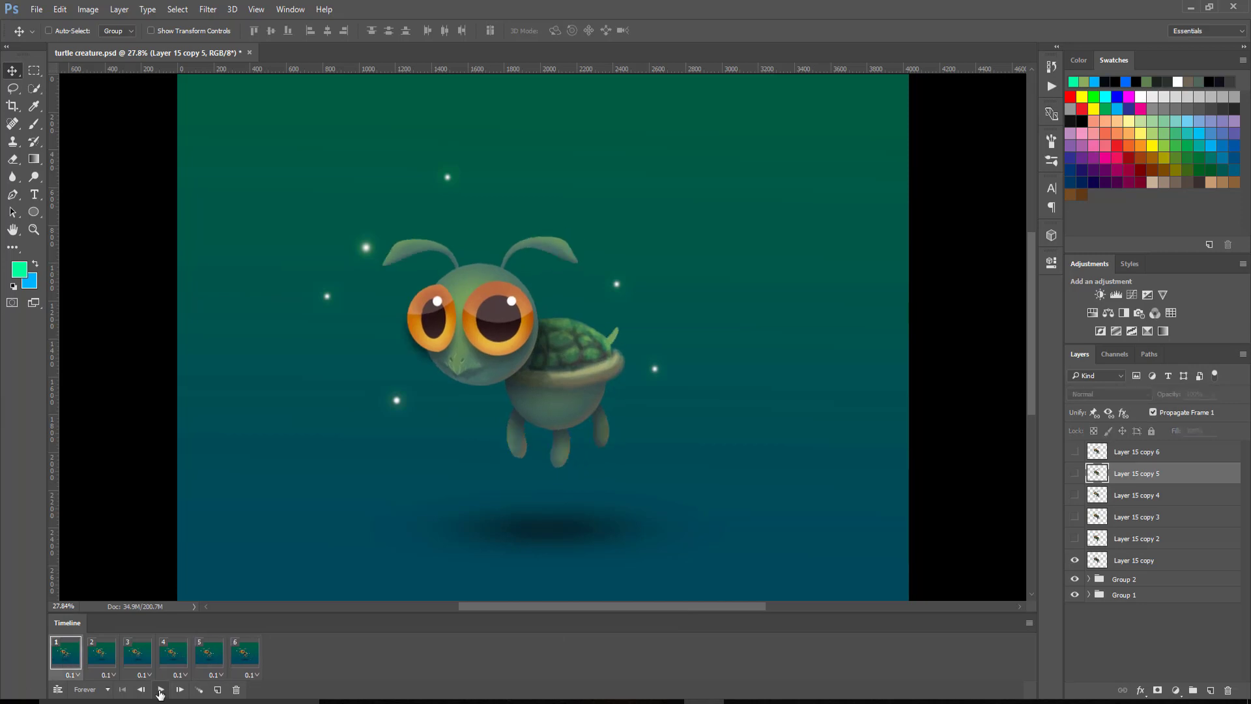